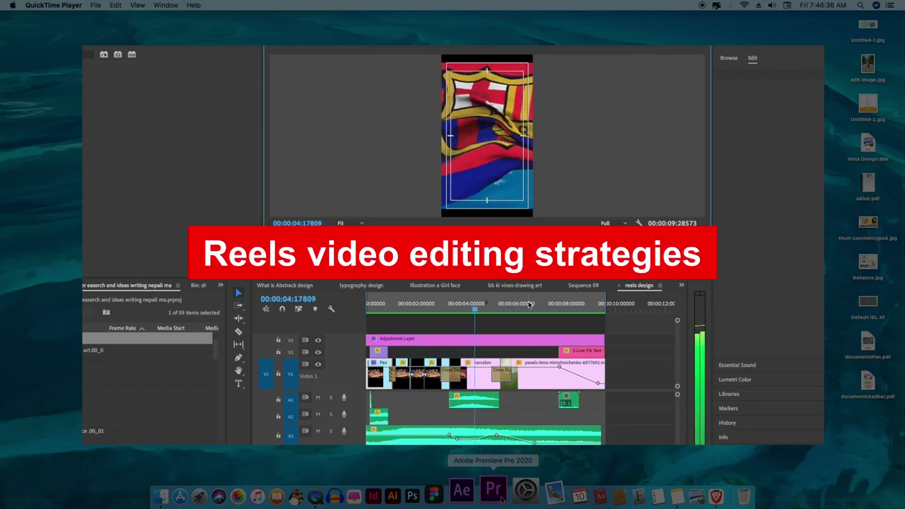
# Step: Close the finished Barcelona reel preview and bring up the Video editing note
pyautogui.press('super+w')
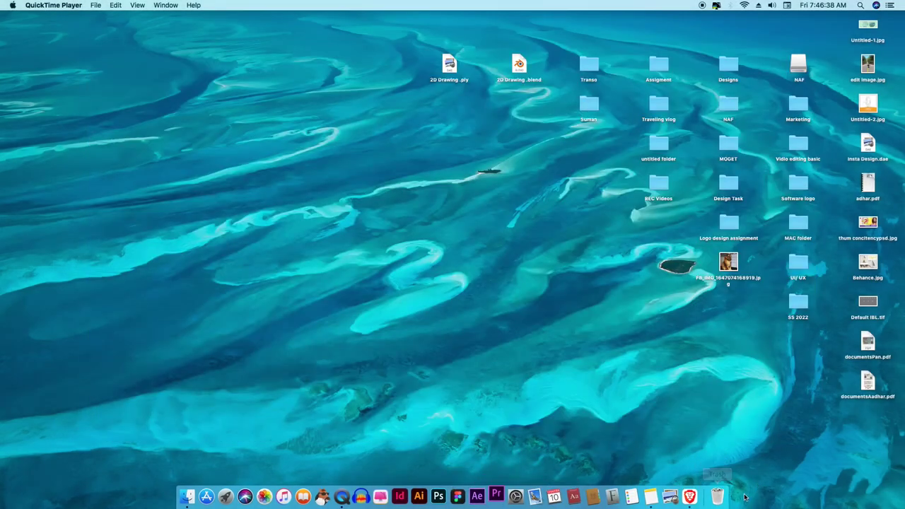
pyautogui.click(648, 495)
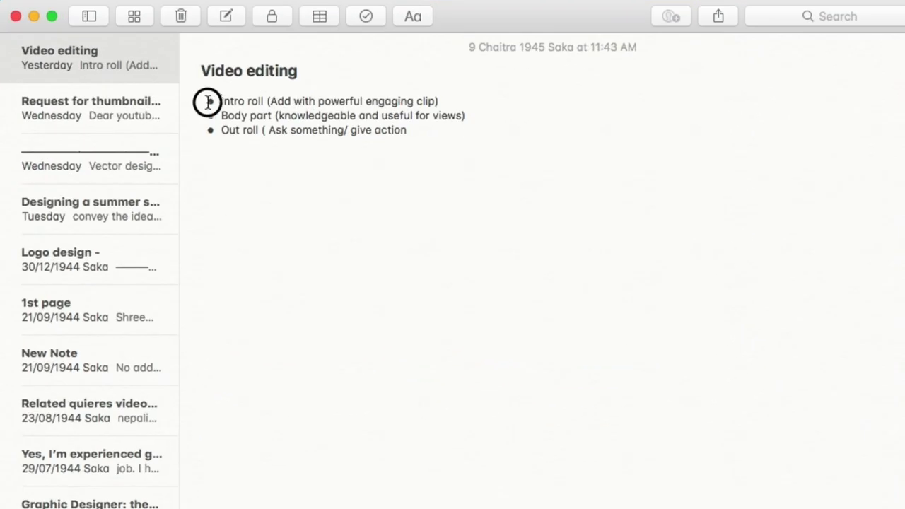
# Step: Highlight the intro, body and out roll bullet lines in the Video editing note to review them
pyautogui.moveTo(325, 174); pyautogui.dragTo(478, 192)
pyautogui.click(444, 201)
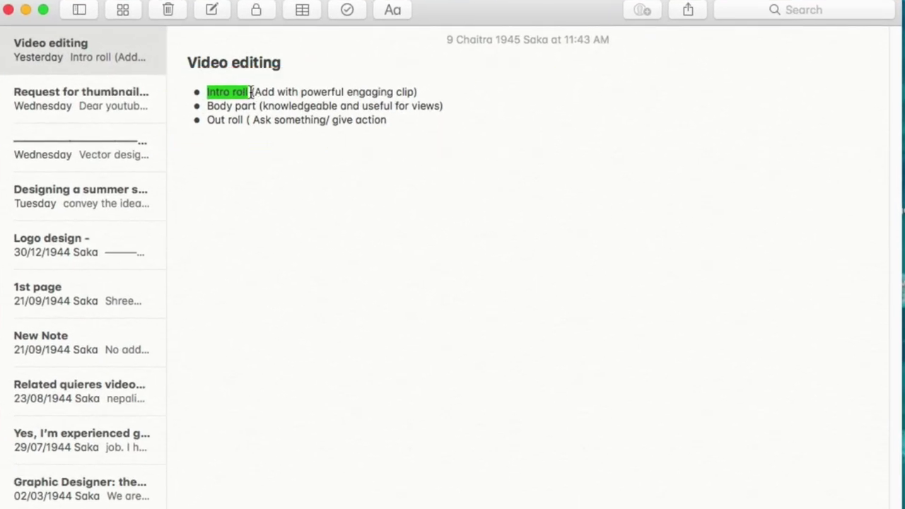
pyautogui.click(250, 92)
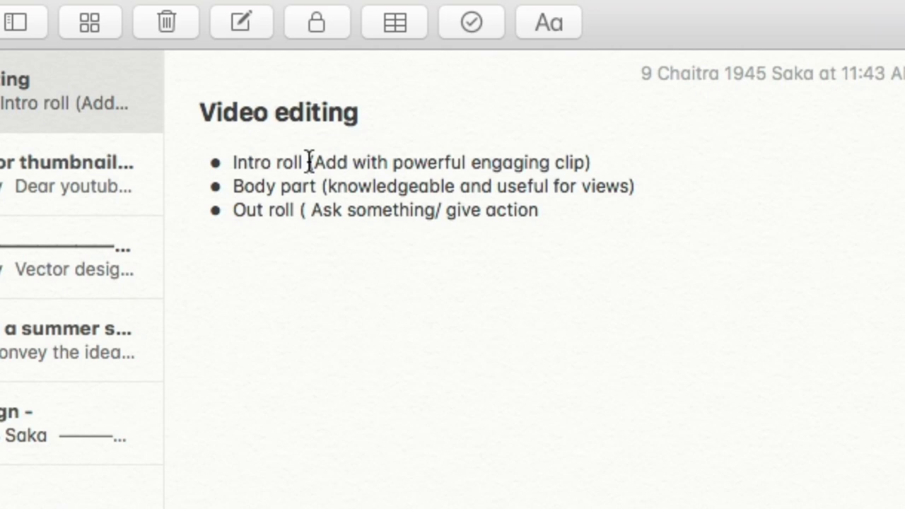
pyautogui.moveTo(309, 162); pyautogui.dragTo(601, 157)
pyautogui.click(605, 162)
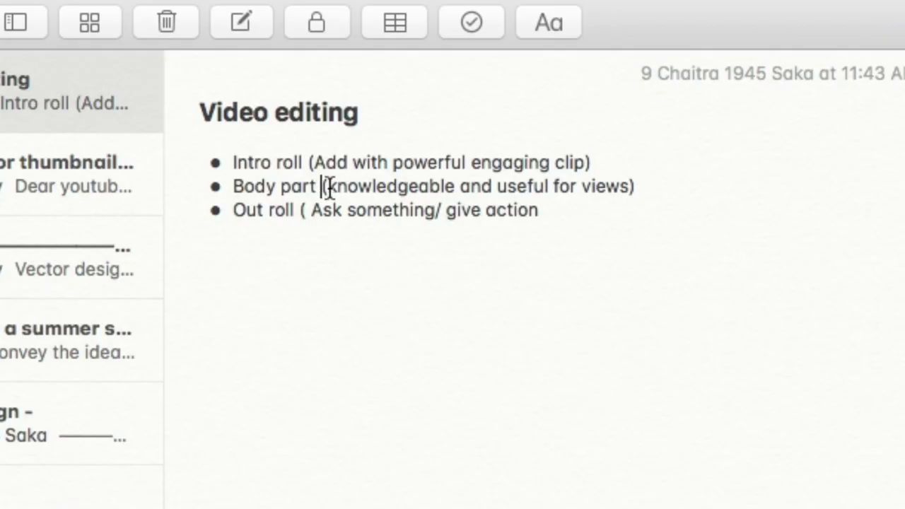
pyautogui.moveTo(327, 187); pyautogui.dragTo(452, 185)
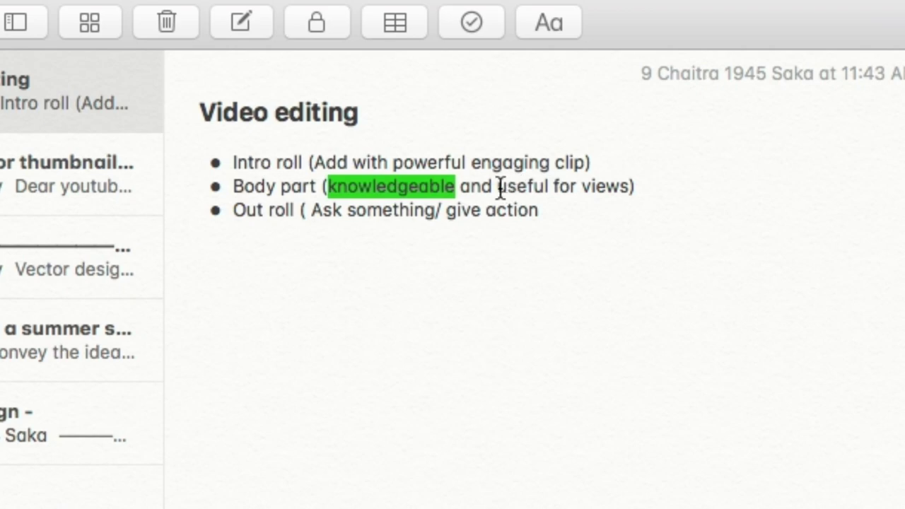
pyautogui.moveTo(497, 187); pyautogui.dragTo(640, 186)
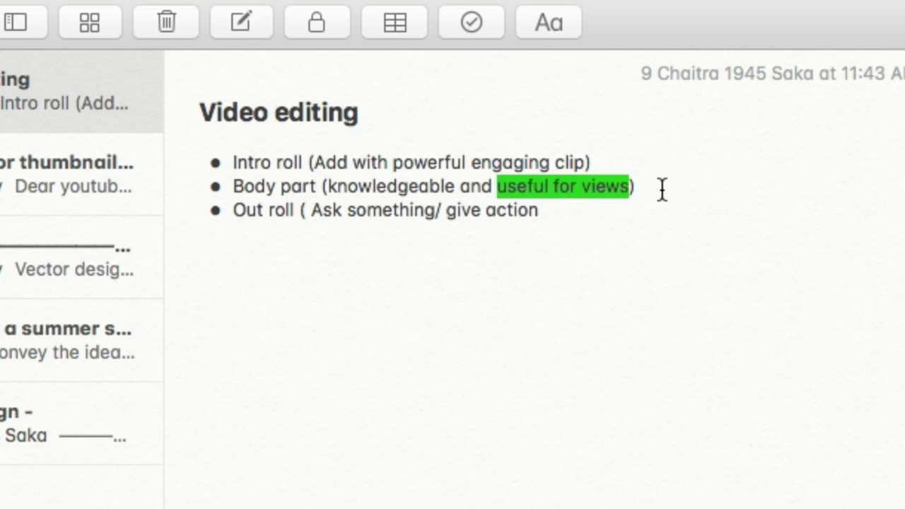
pyautogui.click(662, 190)
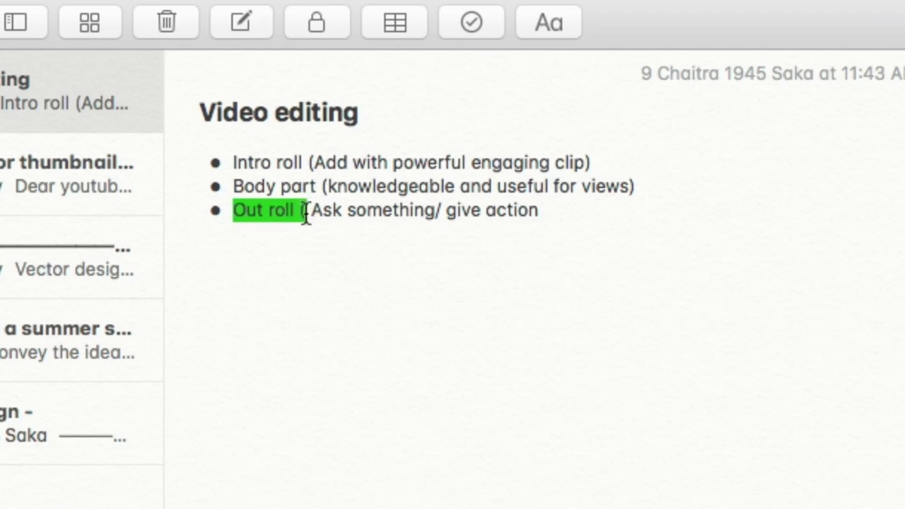
pyautogui.moveTo(311, 210); pyautogui.dragTo(432, 221)
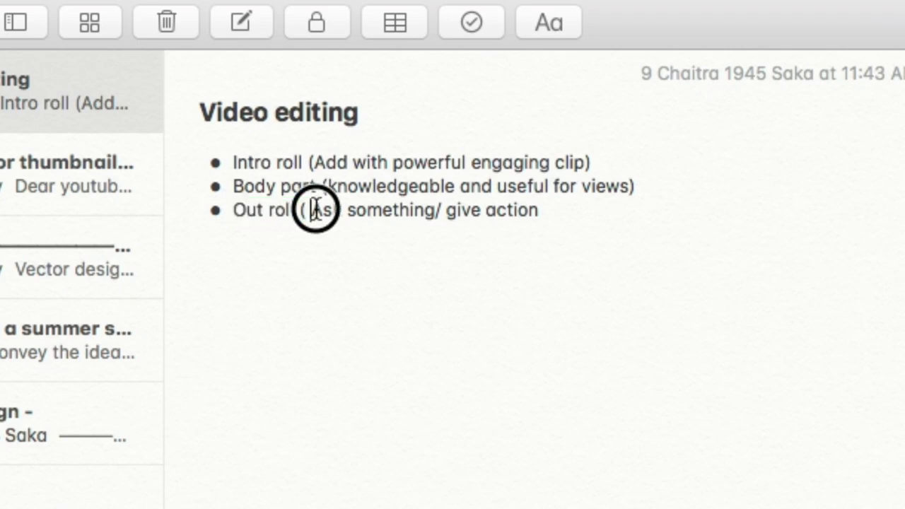
pyautogui.click(571, 211)
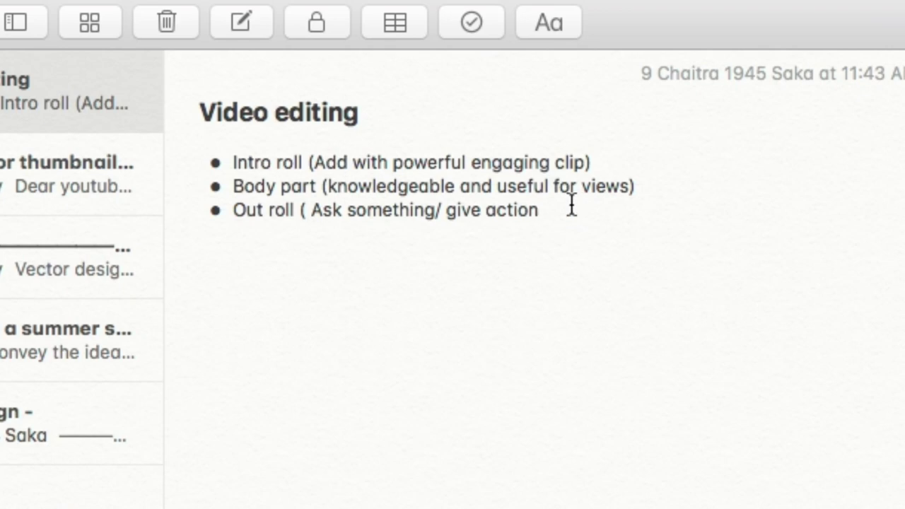
pyautogui.moveTo(236, 162); pyautogui.dragTo(542, 210)
pyautogui.click(578, 227)
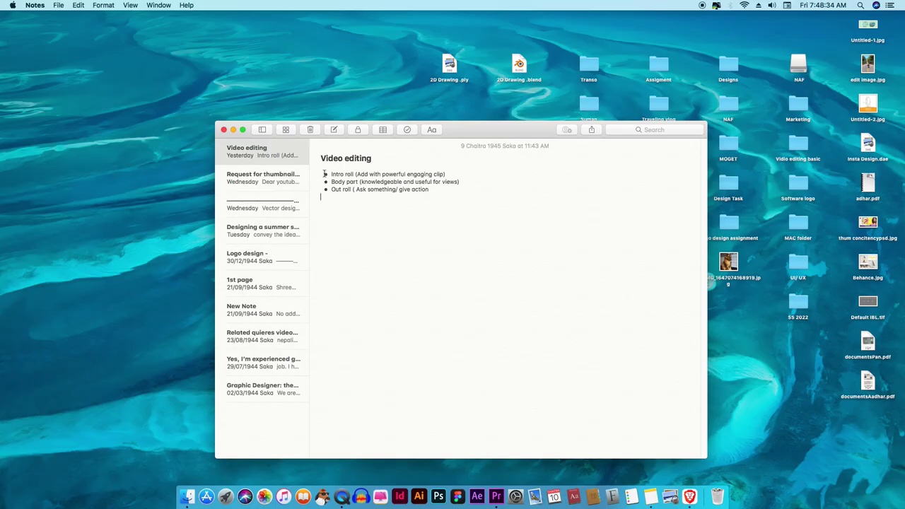
pyautogui.moveTo(324, 174); pyautogui.dragTo(454, 192)
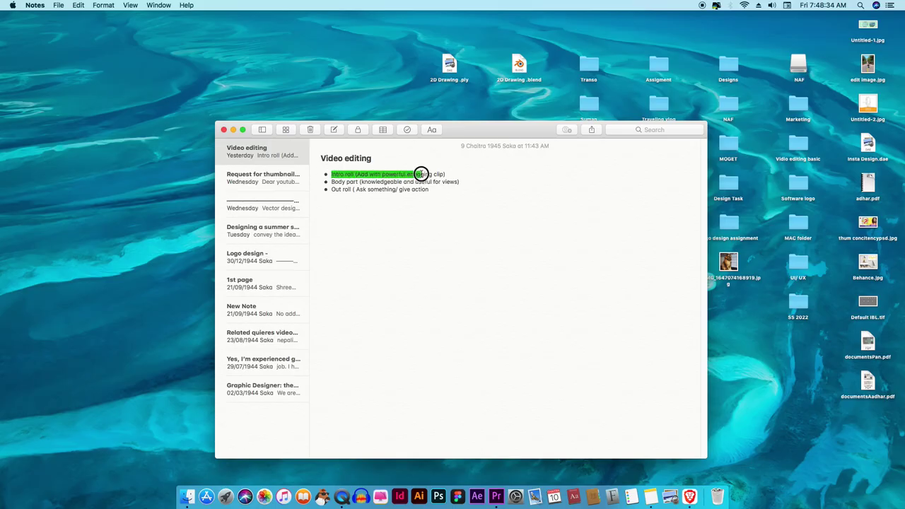
# Step: Launch Premiere Pro, open the most recent ChatGPT project, and bring the browser forward
pyautogui.click(461, 222)
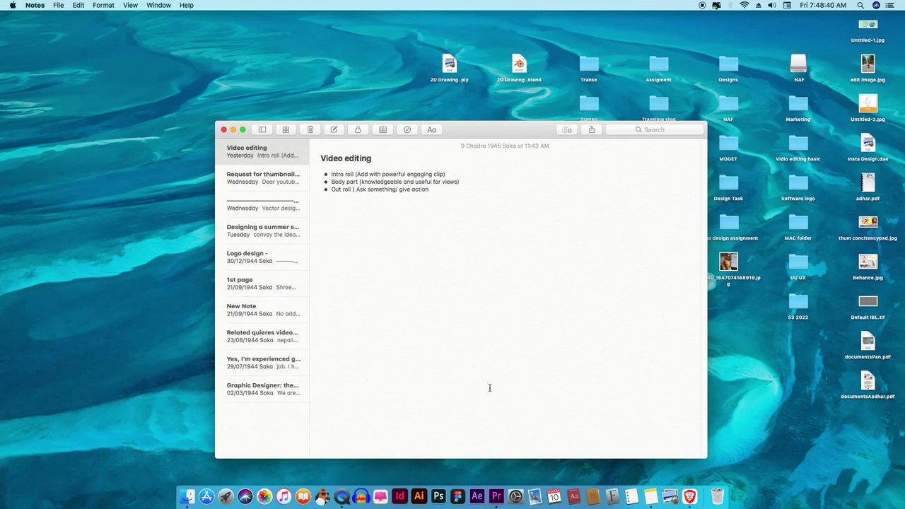
pyautogui.click(496, 496)
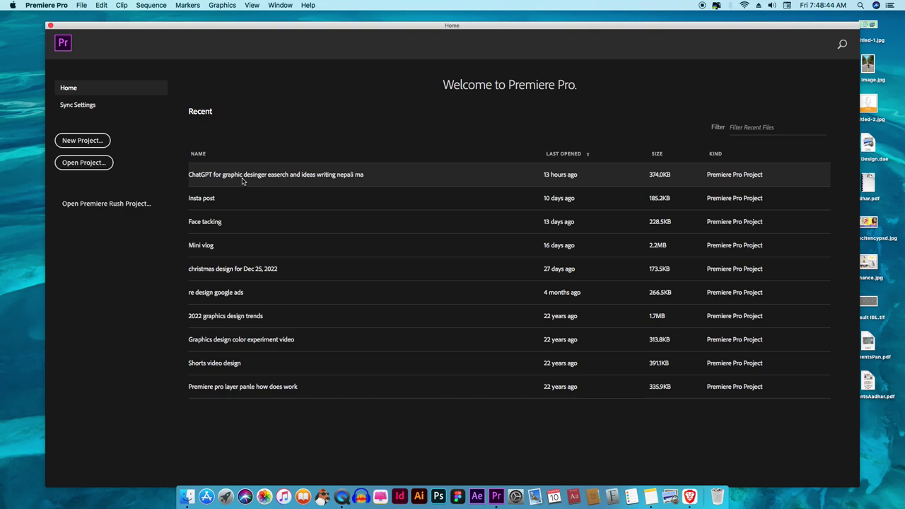
pyautogui.click(241, 181)
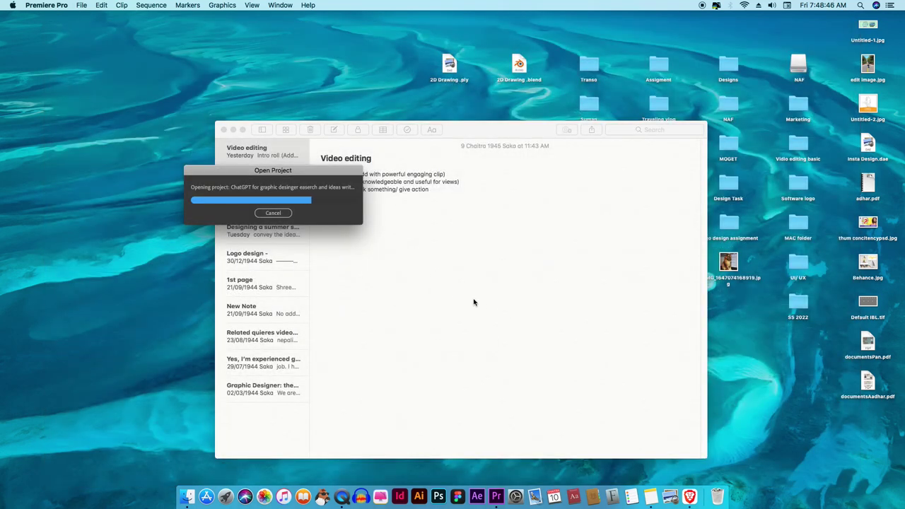
pyautogui.click(688, 496)
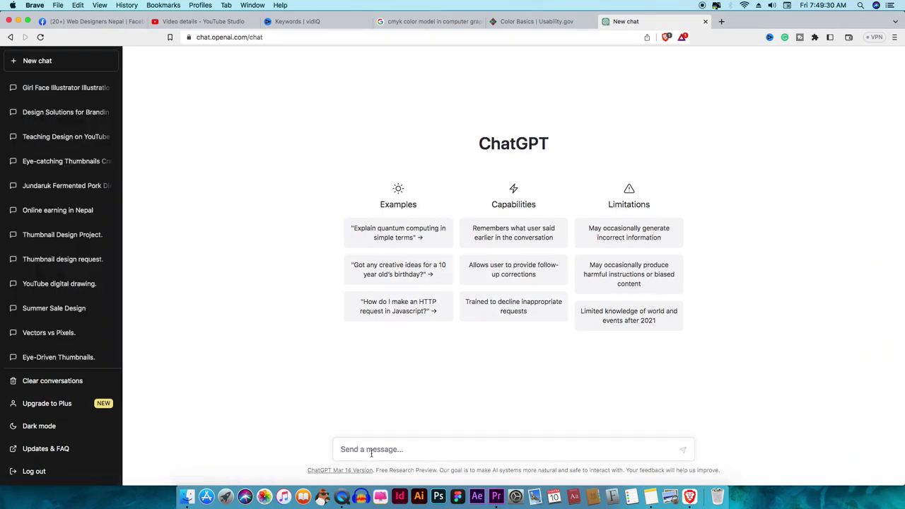
# Step: Ask ChatGPT 'T short product sale reel idea?'
pyautogui.write('T short product sale r')
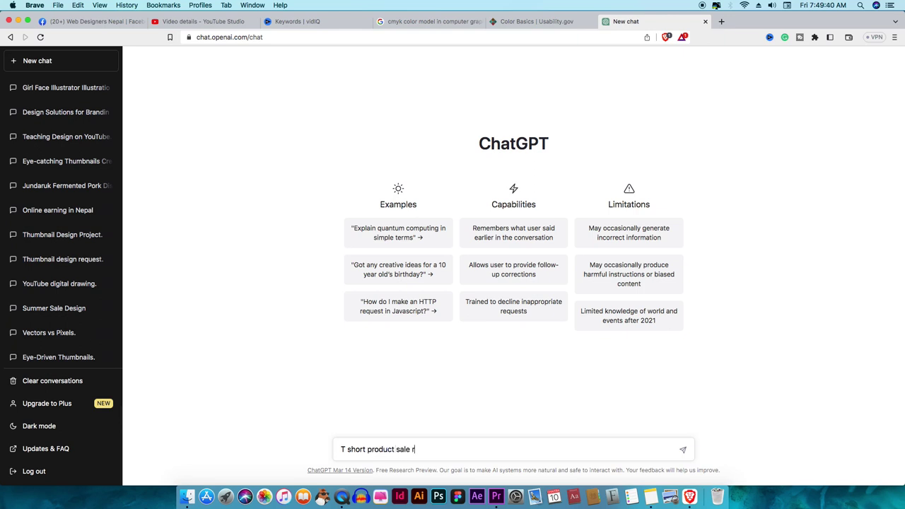
pyautogui.write('id')
pyautogui.press('BackSpace')
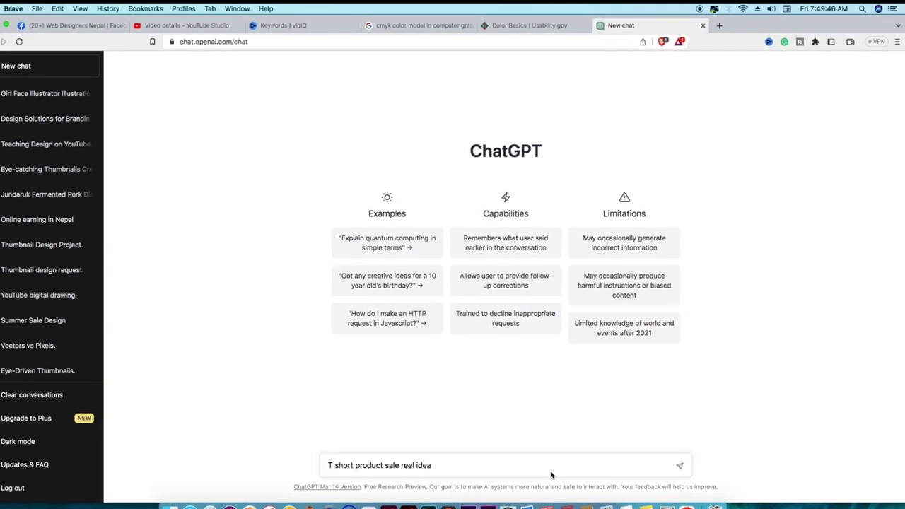
pyautogui.write('?')
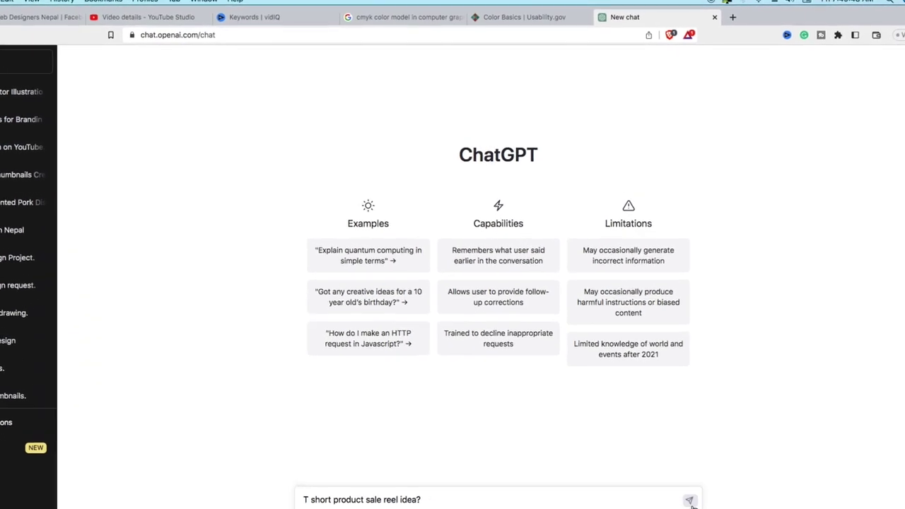
pyautogui.click(689, 500)
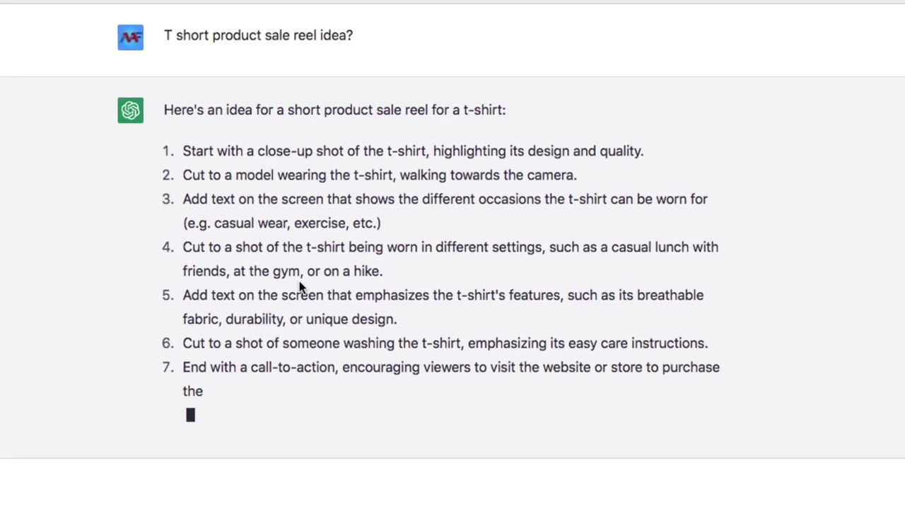
# Step: Read through the seven-step T-shirt reel plan and select the question text
pyautogui.moveTo(180, 343); pyautogui.dragTo(438, 343)
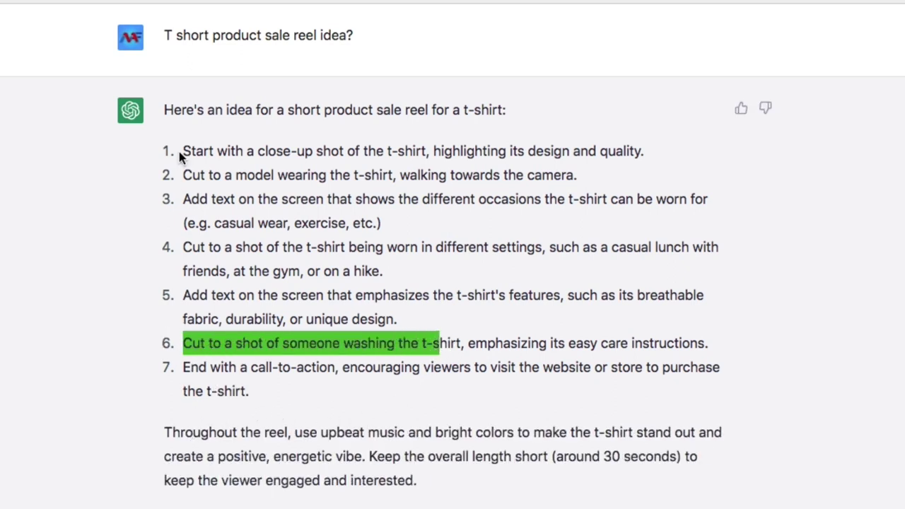
pyautogui.moveTo(182, 152); pyautogui.dragTo(739, 233)
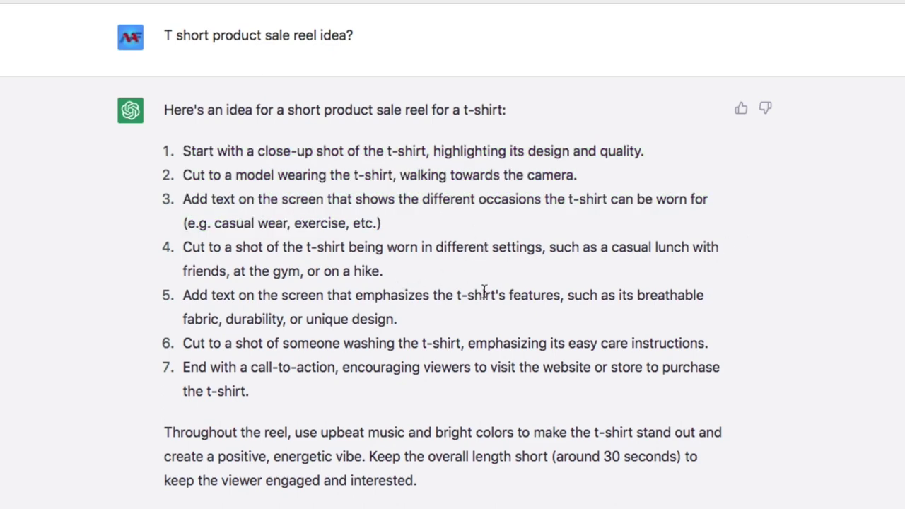
pyautogui.moveTo(164, 110); pyautogui.dragTo(424, 481)
pyautogui.moveTo(162, 35); pyautogui.dragTo(384, 33)
# Step: Copy the question 'T short product sale reel idea?' into the Video editing note
pyautogui.rightClick(330, 34)
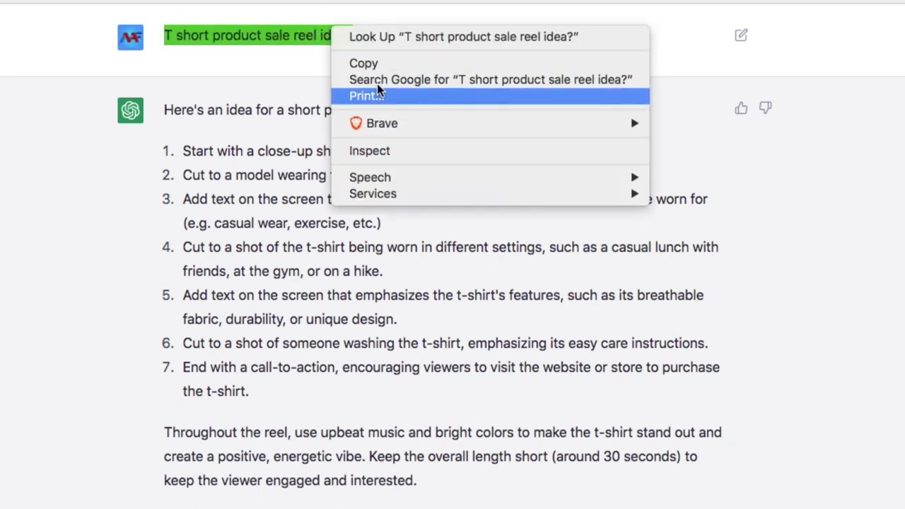
pyautogui.click(333, 63)
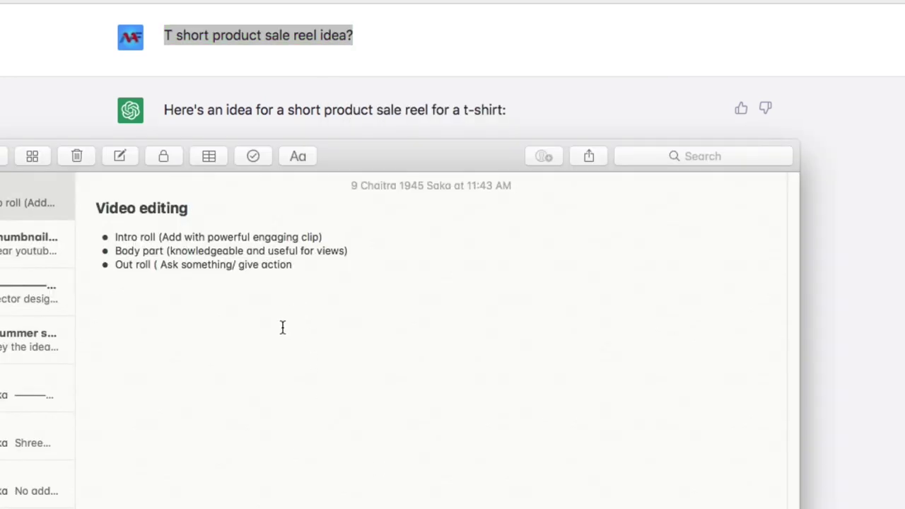
pyautogui.press('super+v')
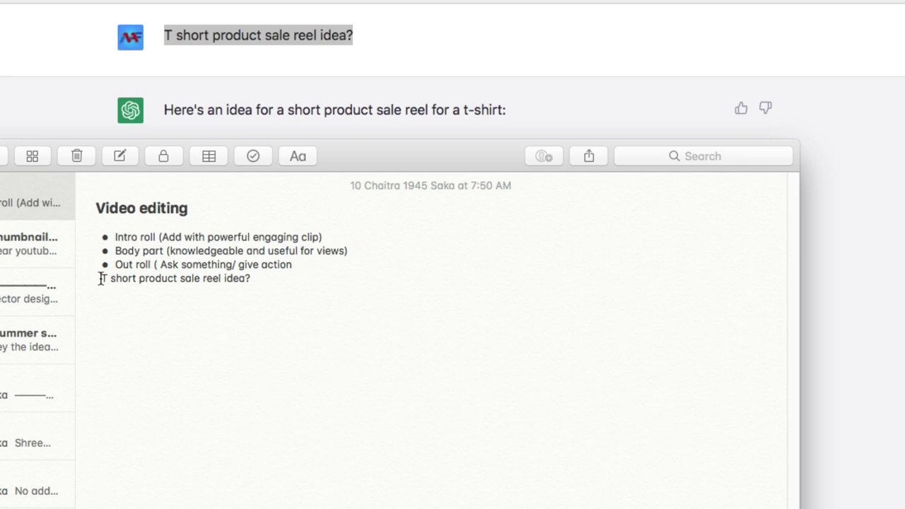
pyautogui.press('Return')
pyautogui.press('Return')
pyautogui.click(268, 311)
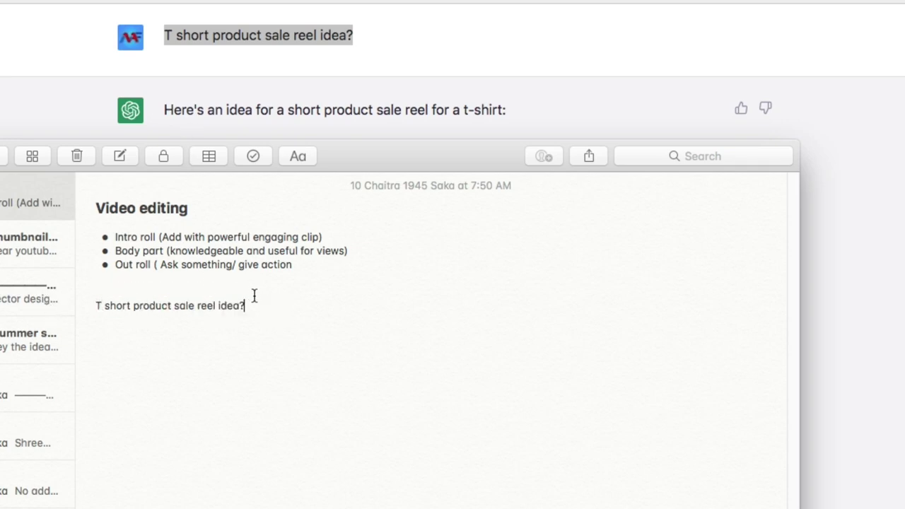
# Step: Format the pasted question line with the Title style
pyautogui.moveTo(246, 306); pyautogui.dragTo(81, 307)
pyautogui.click(298, 156)
pyautogui.click(289, 203)
pyautogui.click(329, 345)
pyautogui.moveTo(97, 309); pyautogui.dragTo(145, 308)
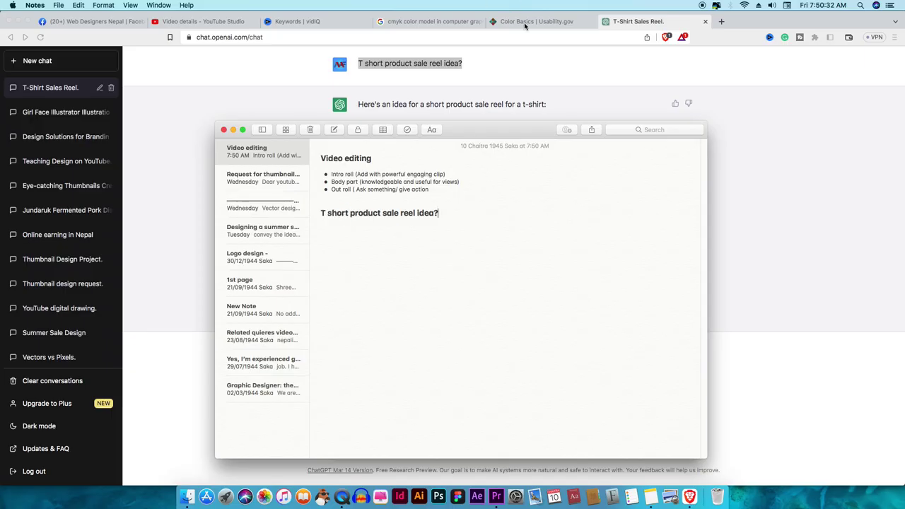
pyautogui.click(721, 21)
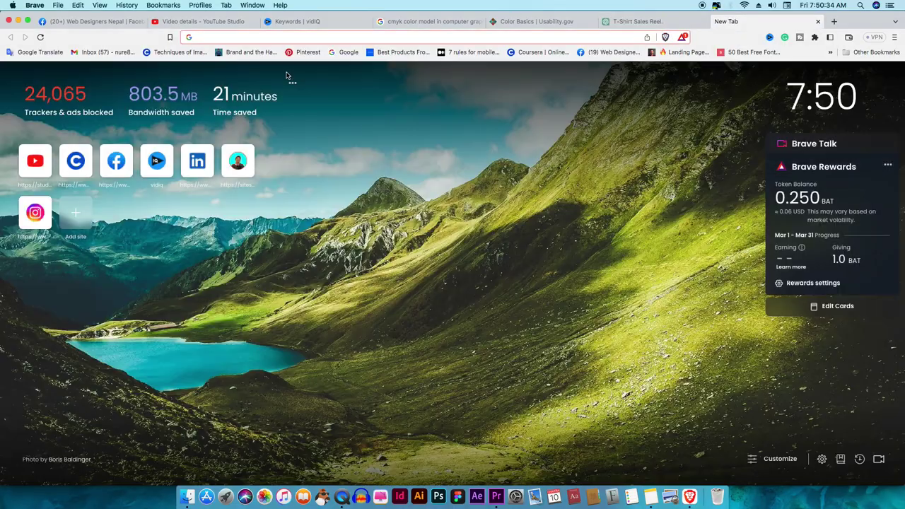
# Step: Go to the Pixabay home page and browse it
pyautogui.write('pi')
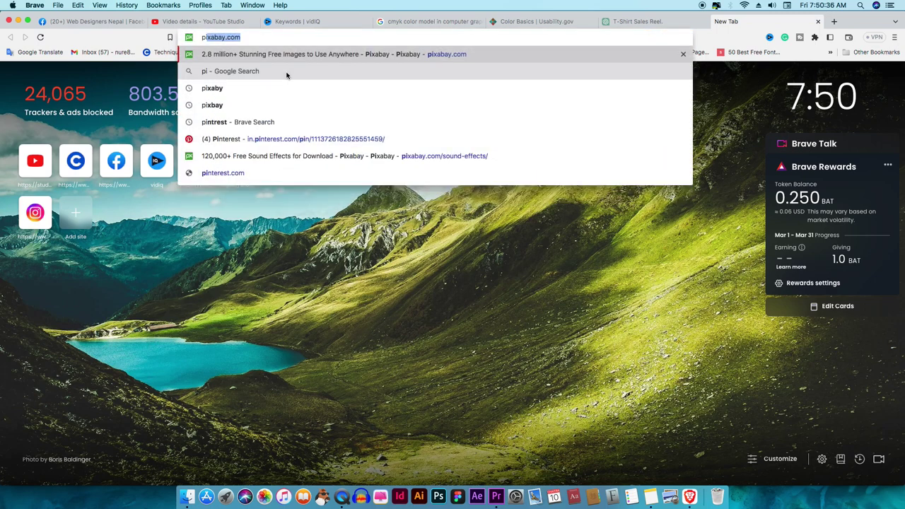
pyautogui.write('xa')
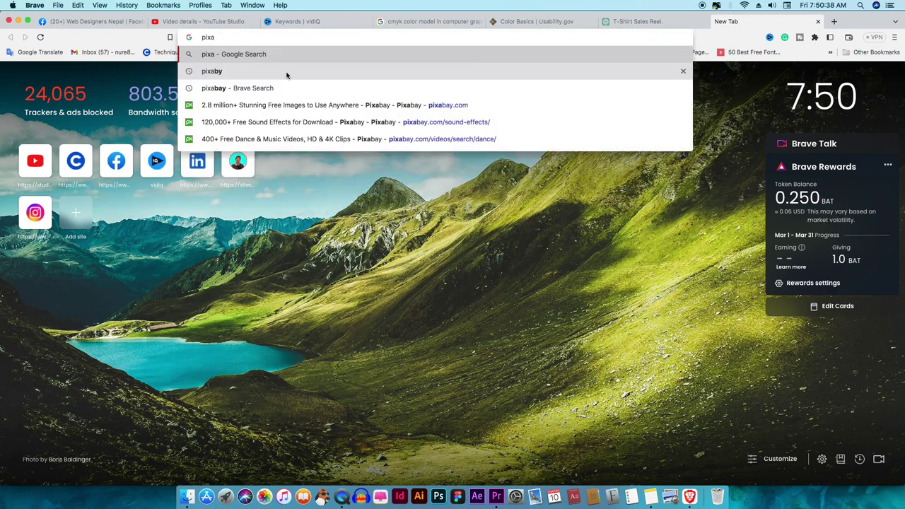
pyautogui.click(269, 100)
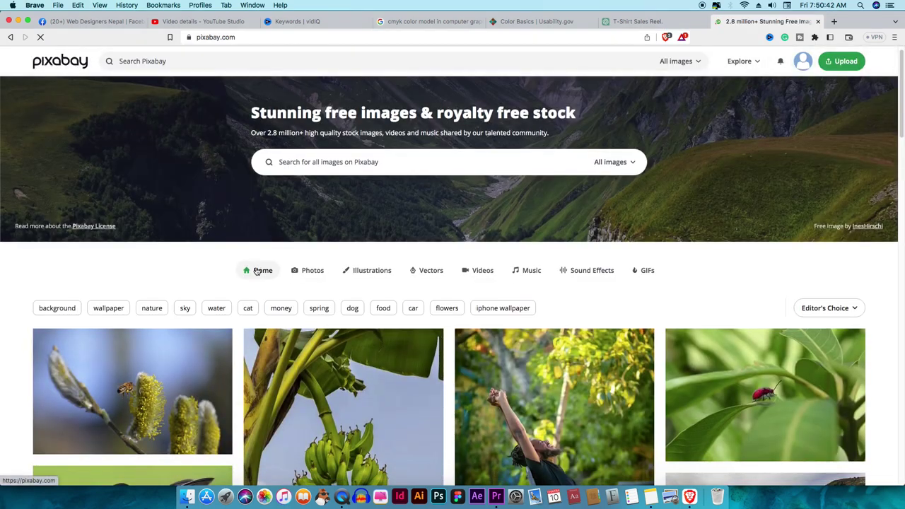
pyautogui.scroll(-2, 257, 271)
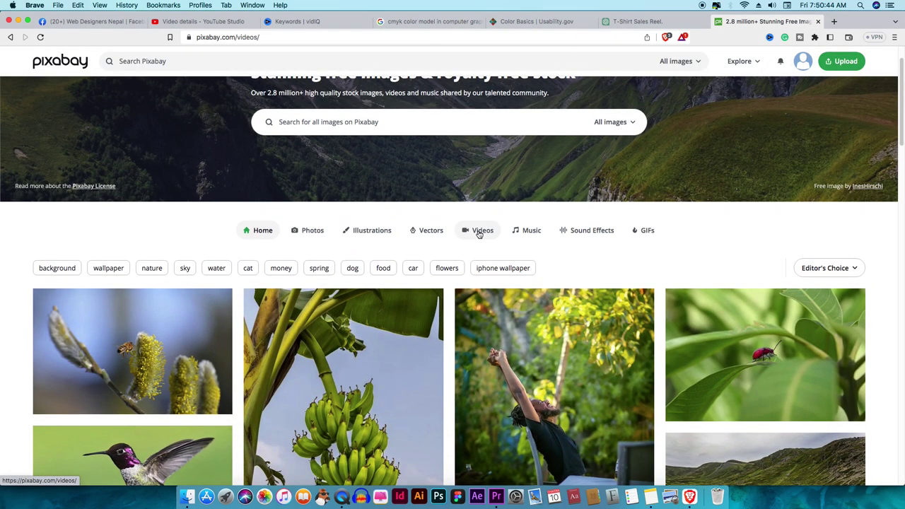
pyautogui.scroll(-5, 466, 283)
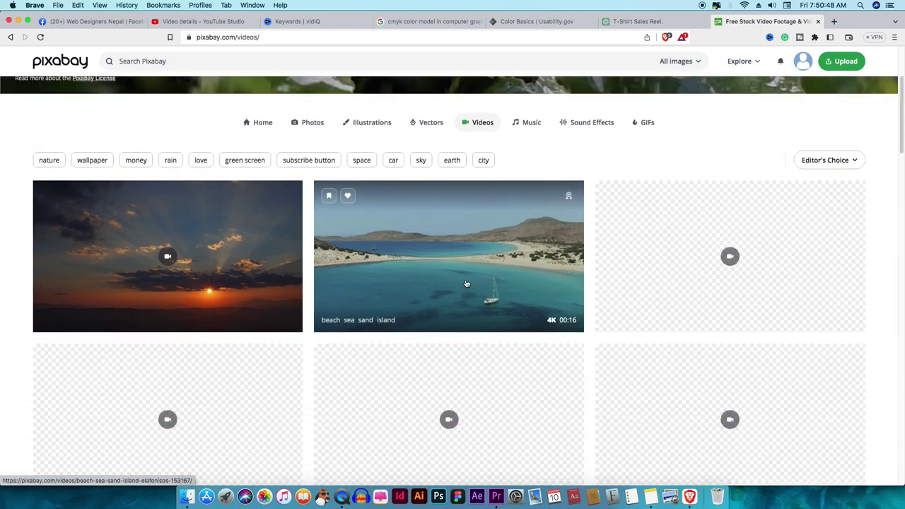
pyautogui.scroll(5, 466, 283)
# Step: Search Pixabay videos for 't shirt' and open the Barcelona FCB flag clip
pyautogui.click(338, 178)
pyautogui.write('t s')
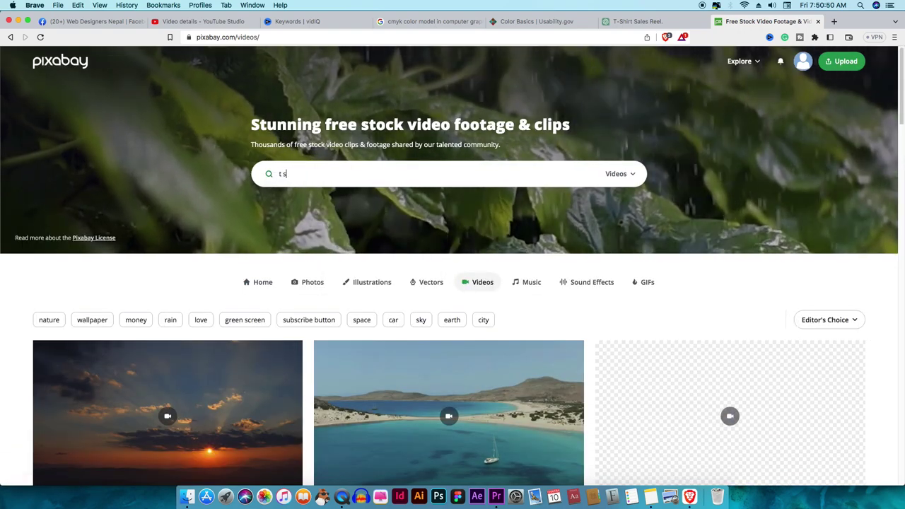
pyautogui.write('hirt')
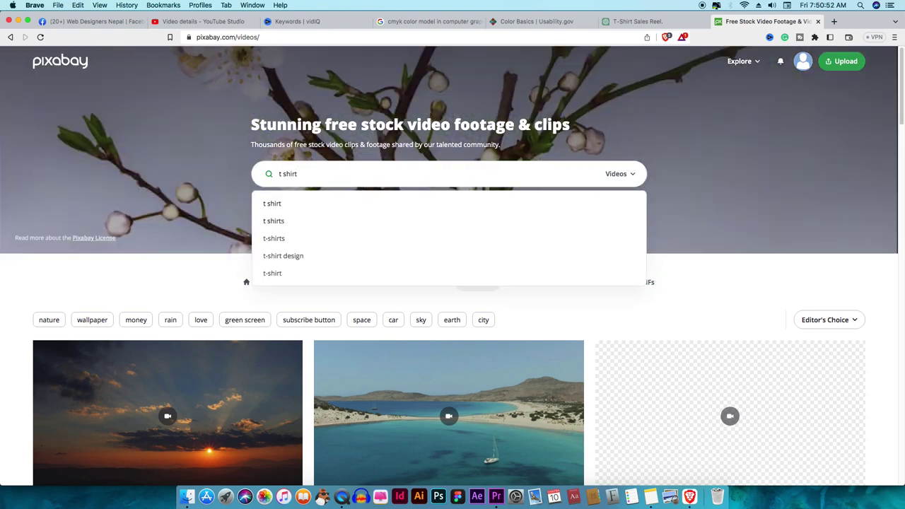
pyautogui.click(283, 205)
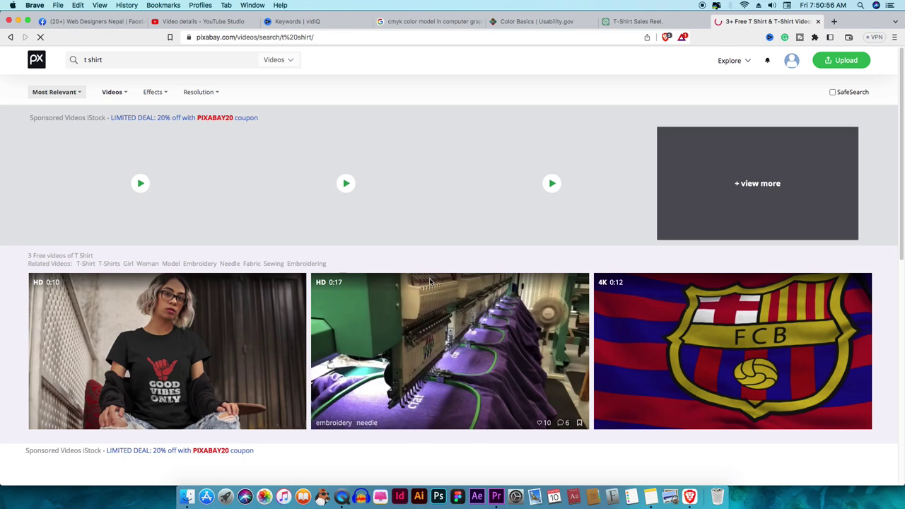
pyautogui.scroll(-1, 429, 281)
pyautogui.scroll(-3, 429, 281)
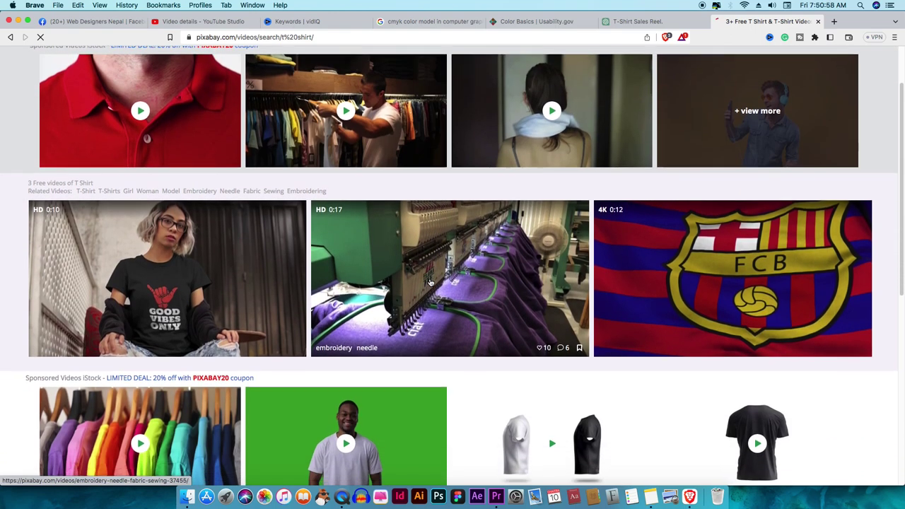
pyautogui.scroll(-3, 429, 282)
pyautogui.scroll(-2, 429, 282)
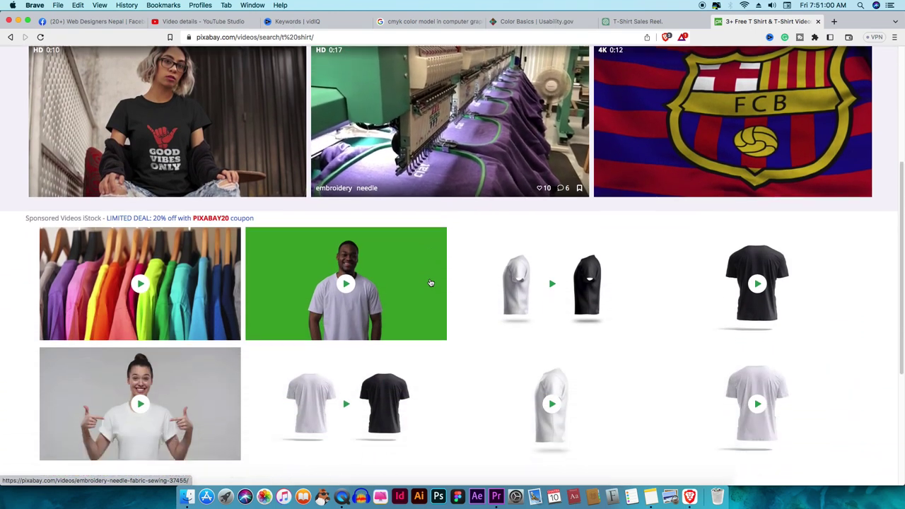
pyautogui.scroll(-1, 429, 282)
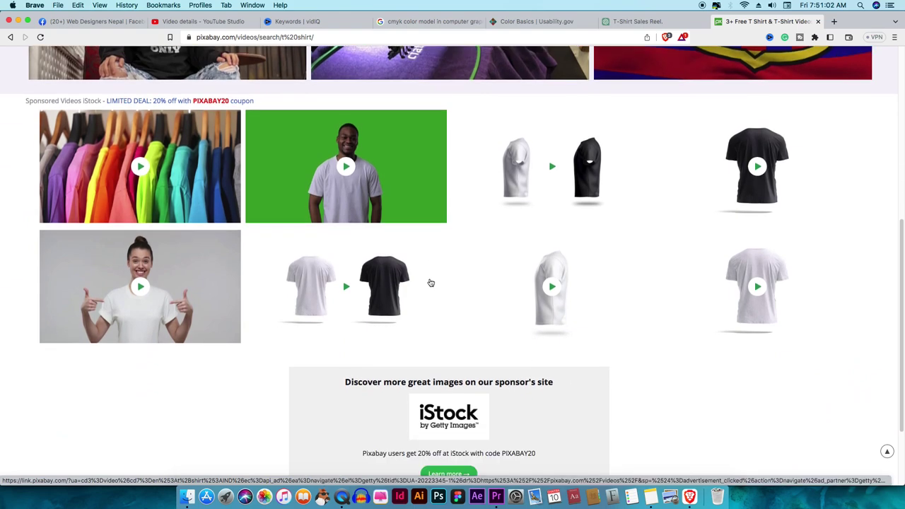
pyautogui.scroll(-2, 429, 282)
pyautogui.scroll(3, 429, 280)
pyautogui.scroll(3, 430, 281)
pyautogui.scroll(1, 429, 281)
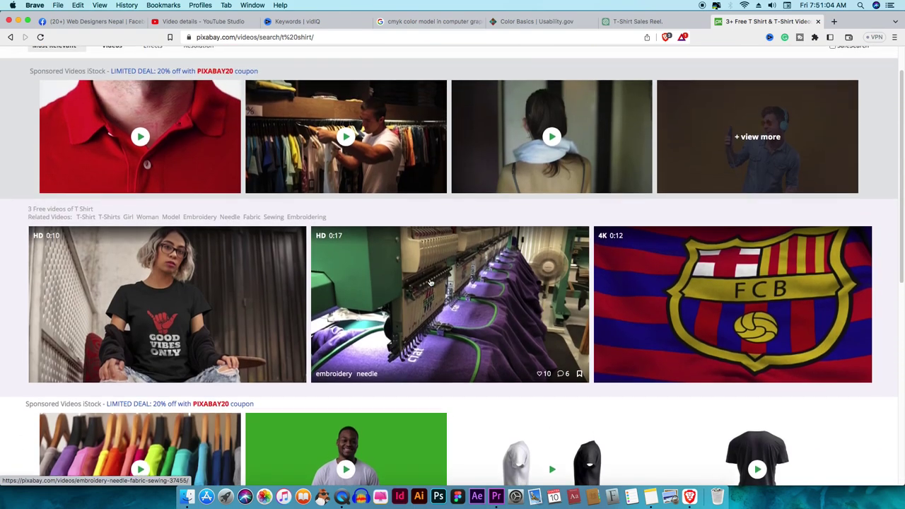
pyautogui.scroll(1, 429, 280)
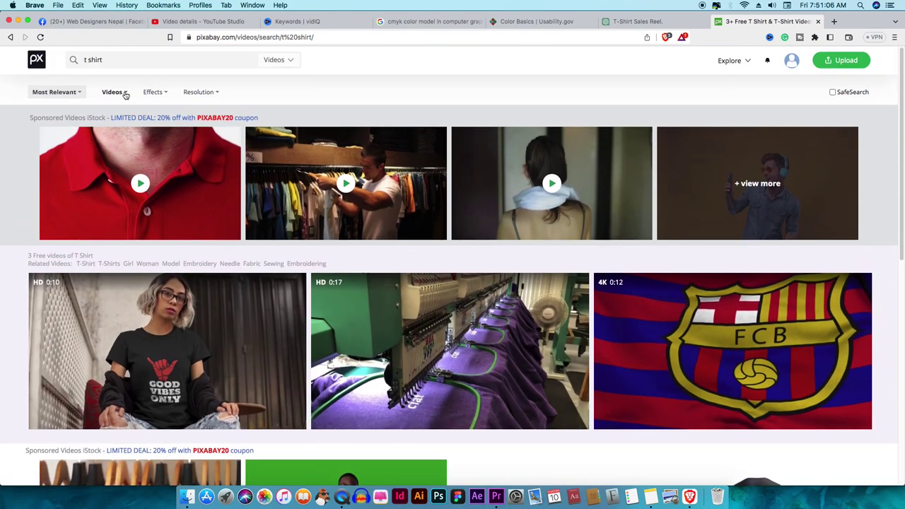
pyautogui.scroll(-3, 718, 346)
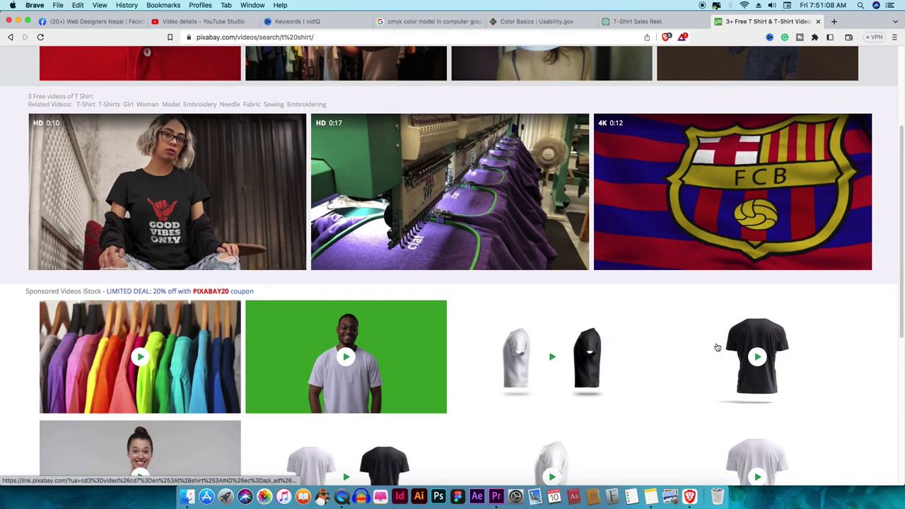
pyautogui.click(718, 221)
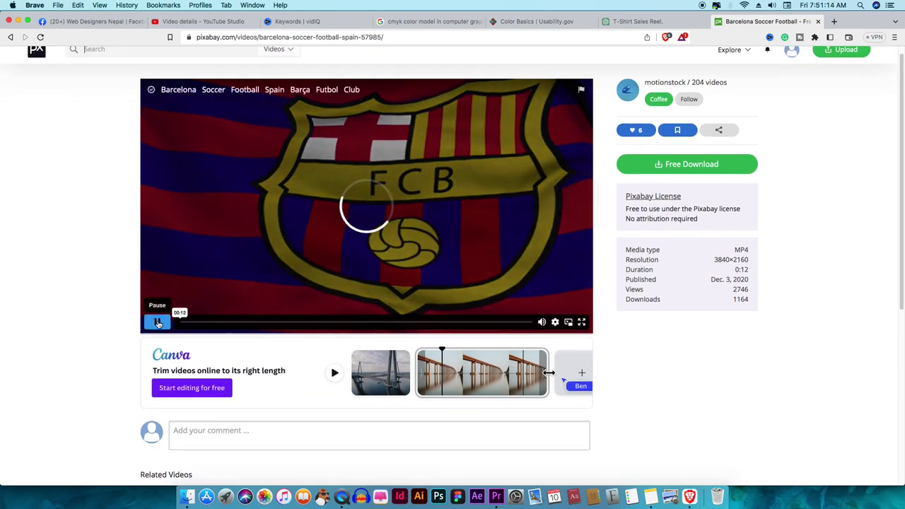
# Step: Pause the FCB flag preview, resume it from about 7 seconds, and show download resolutions
pyautogui.click(157, 322)
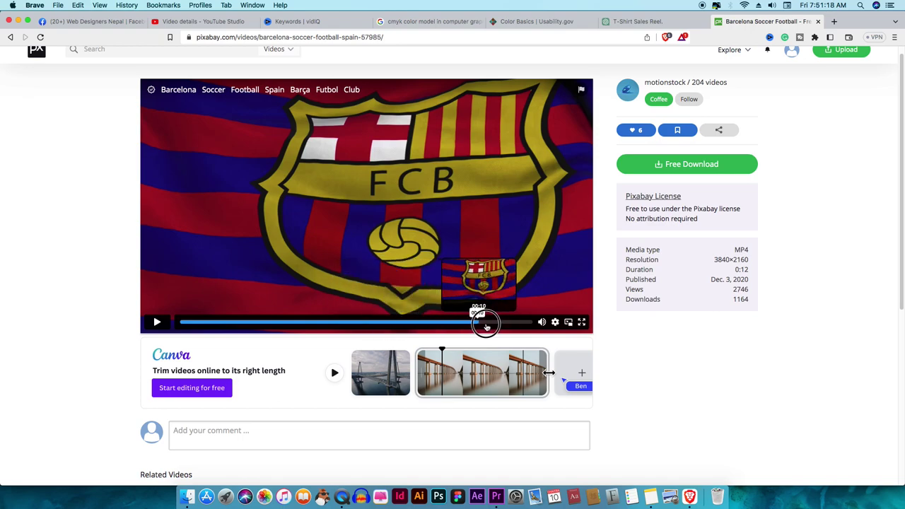
pyautogui.click(404, 322)
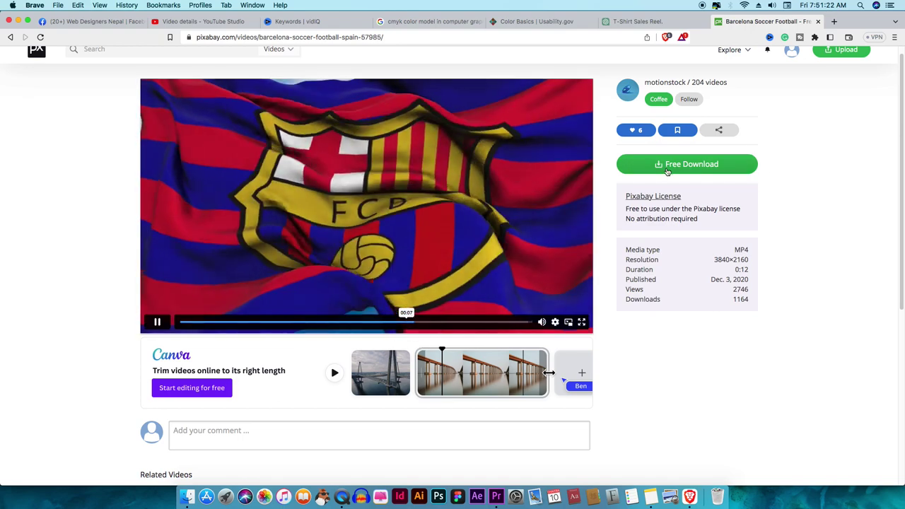
pyautogui.click(668, 167)
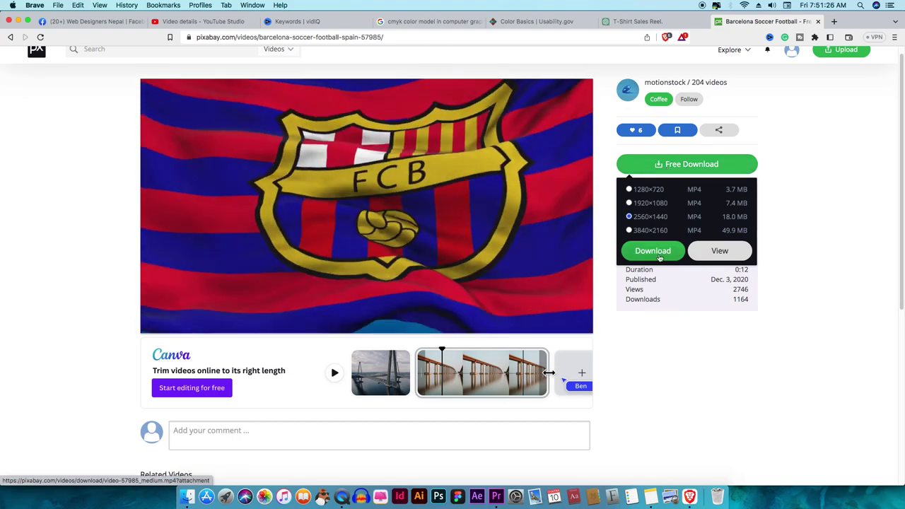
# Step: Download the 3840×2160 Barcelona clip as barcelona-57985.mp4 into the Downloads folder
pyautogui.click(629, 230)
pyautogui.click(652, 250)
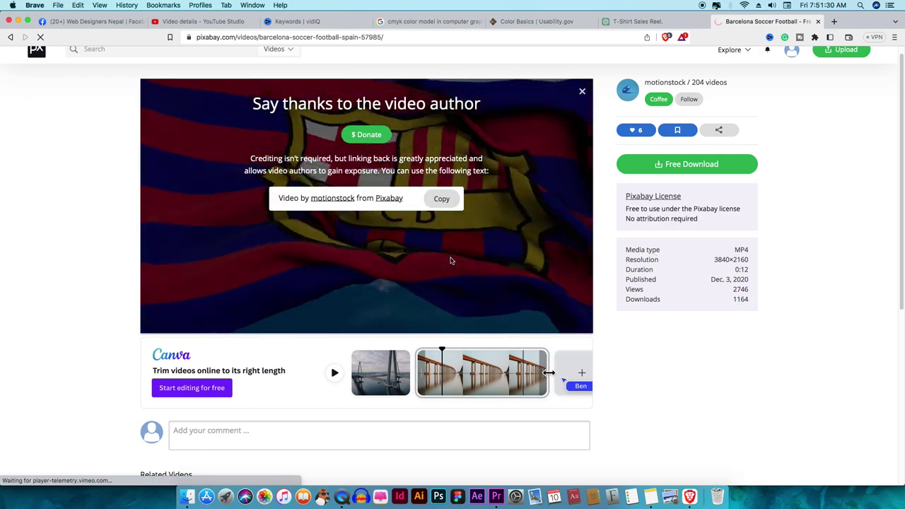
pyautogui.scroll(1, 451, 269)
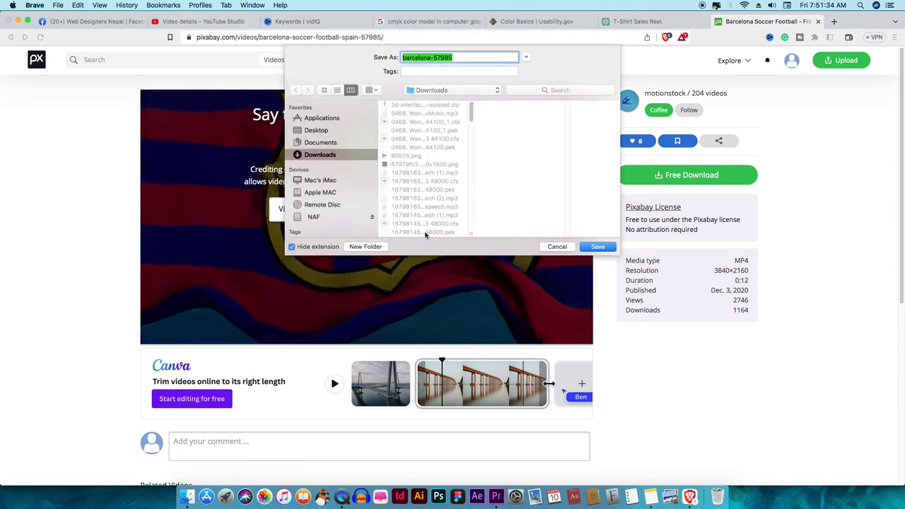
pyautogui.click(598, 247)
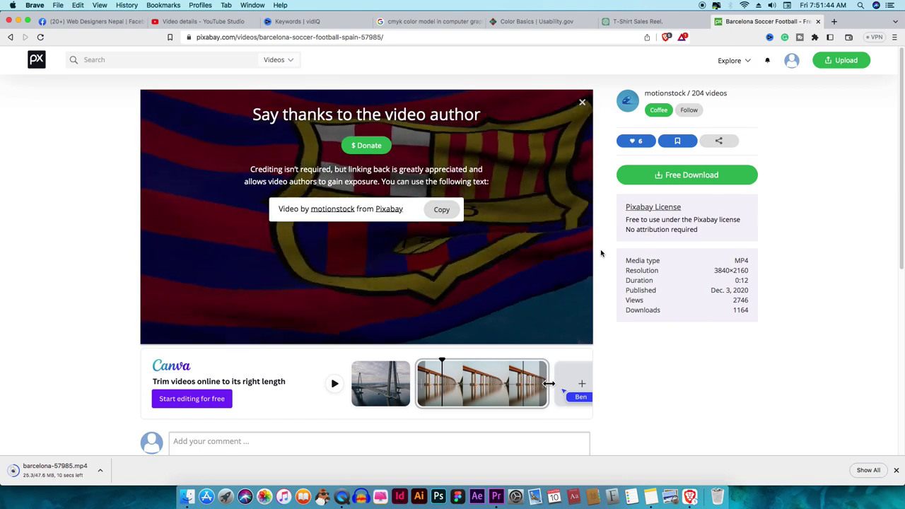
pyautogui.click(99, 470)
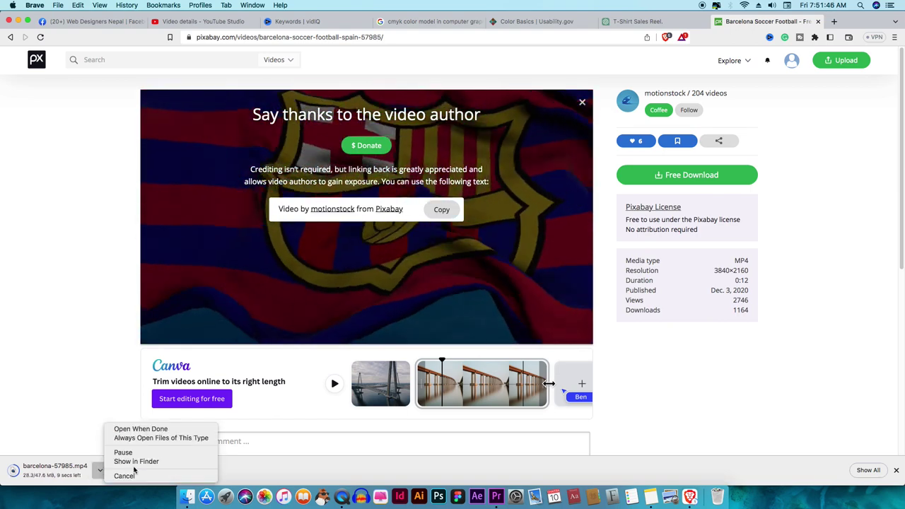
pyautogui.click(196, 455)
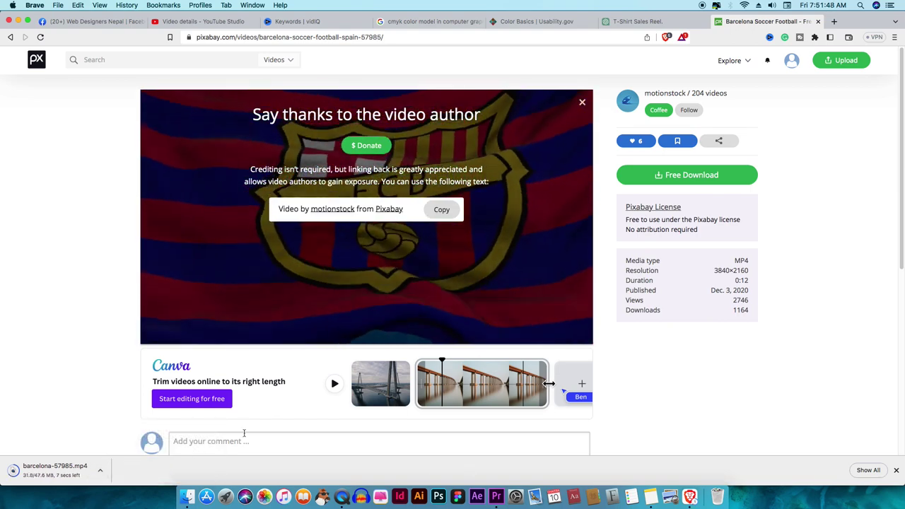
pyautogui.click(480, 496)
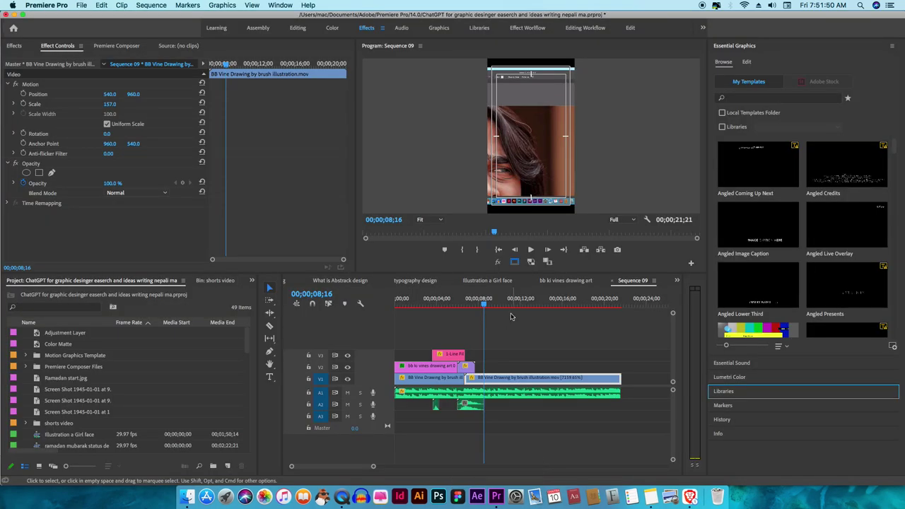
# Step: Create a new sequence named 'reels design' from the YouTube Shorts 1080×1920 preset
pyautogui.moveTo(484, 304); pyautogui.dragTo(434, 308)
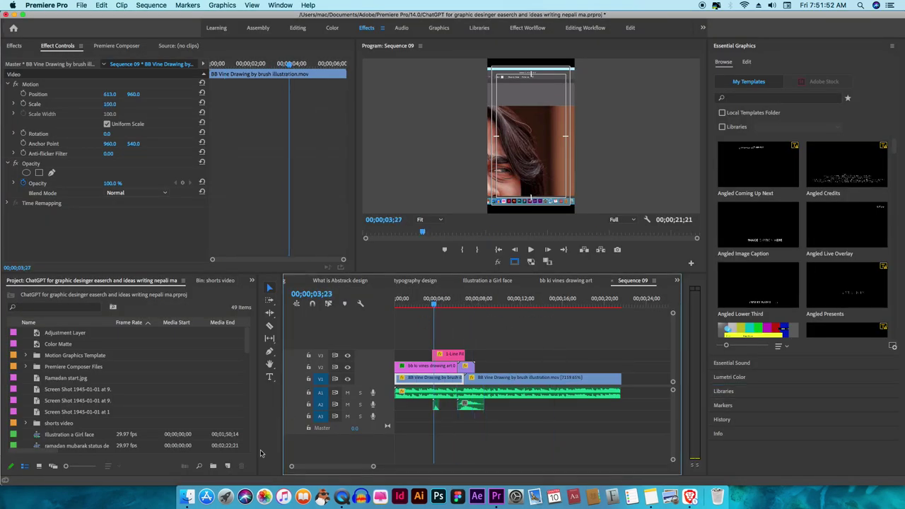
pyautogui.click(226, 465)
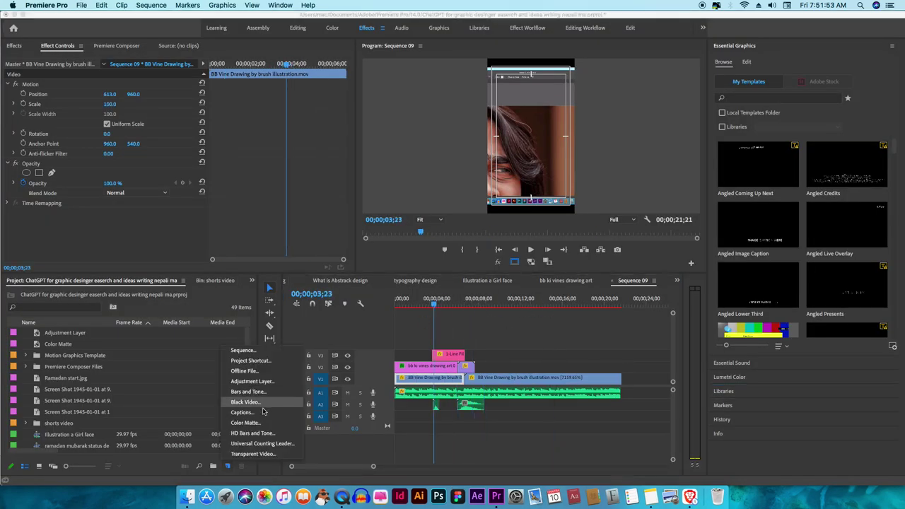
pyautogui.click(242, 351)
pyautogui.write('reels design')
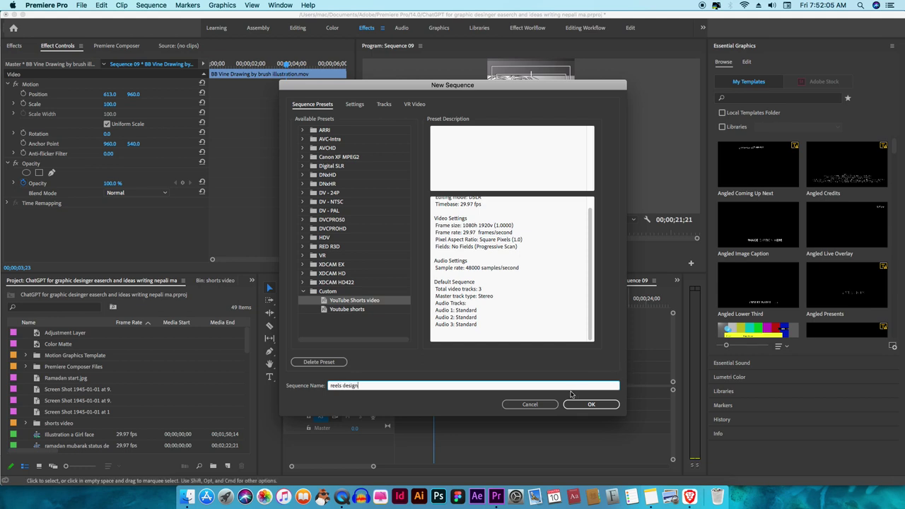
pyautogui.click(593, 405)
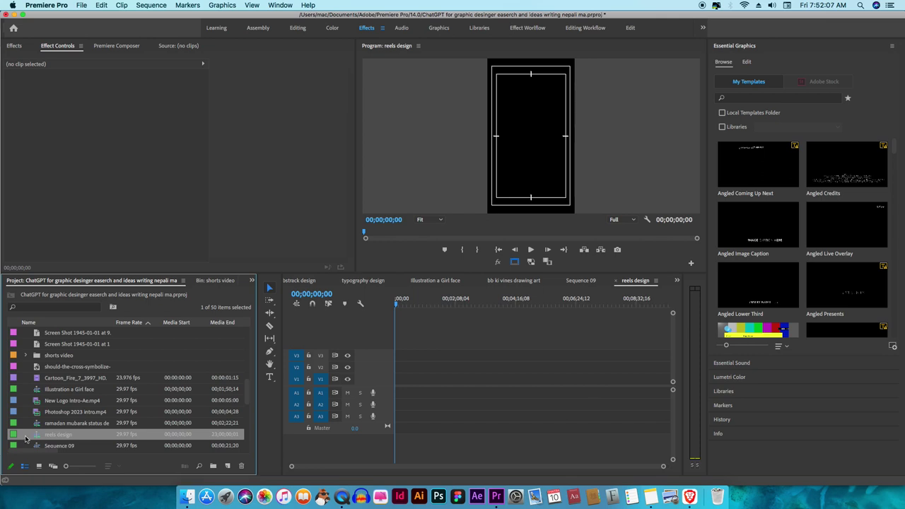
pyautogui.click(186, 497)
# Step: Place barcelona-57985.mp4 at the start of reels design, keeping sequence settings, and mark an out point
pyautogui.moveTo(365, 382)
pyautogui.mouseDown()
pyautogui.moveTo(424, 392)
pyautogui.moveTo(461, 383)
pyautogui.mouseUp()
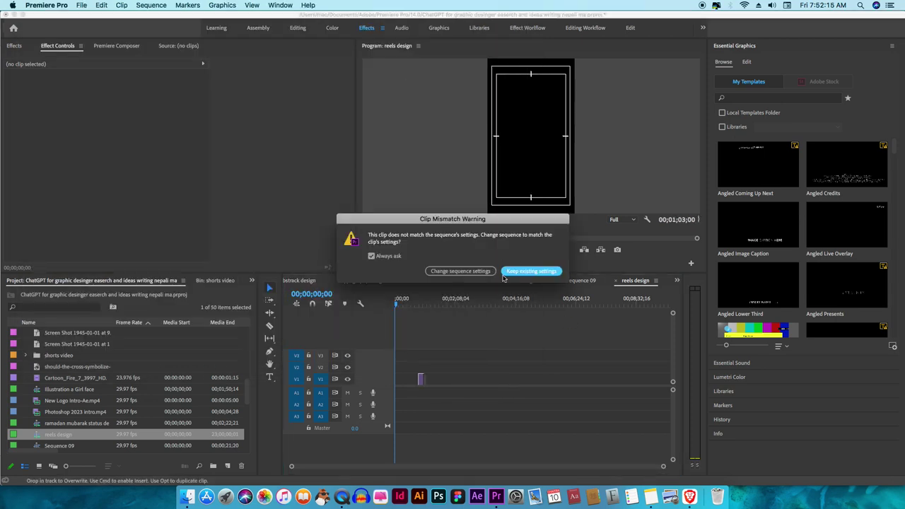
pyautogui.click(515, 277)
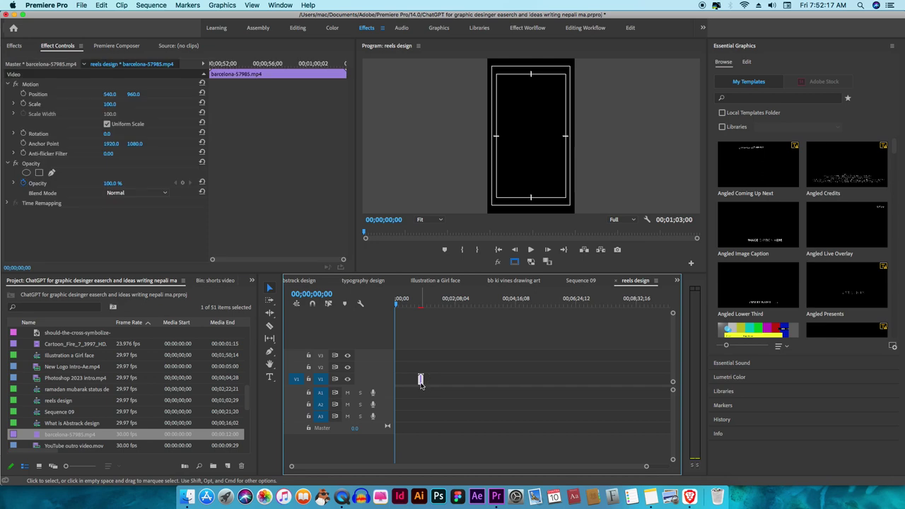
pyautogui.moveTo(421, 379); pyautogui.dragTo(396, 379)
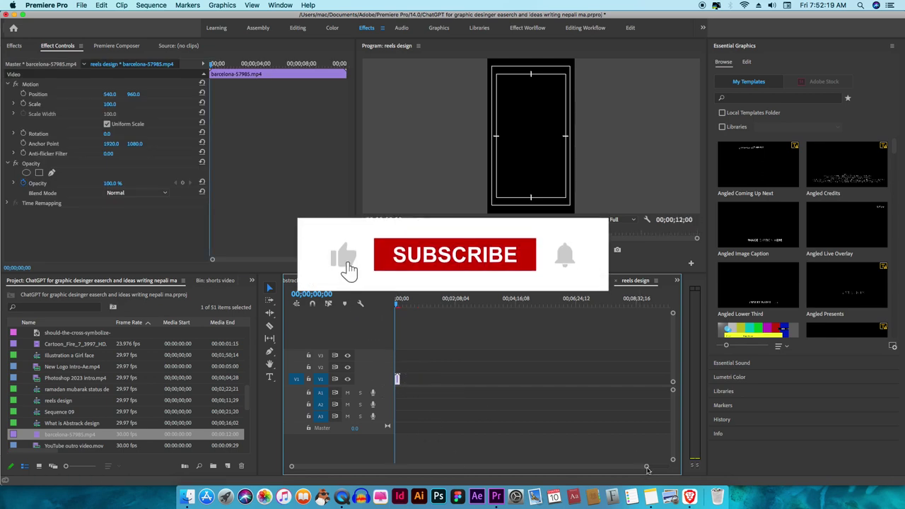
pyautogui.moveTo(646, 469); pyautogui.dragTo(363, 466)
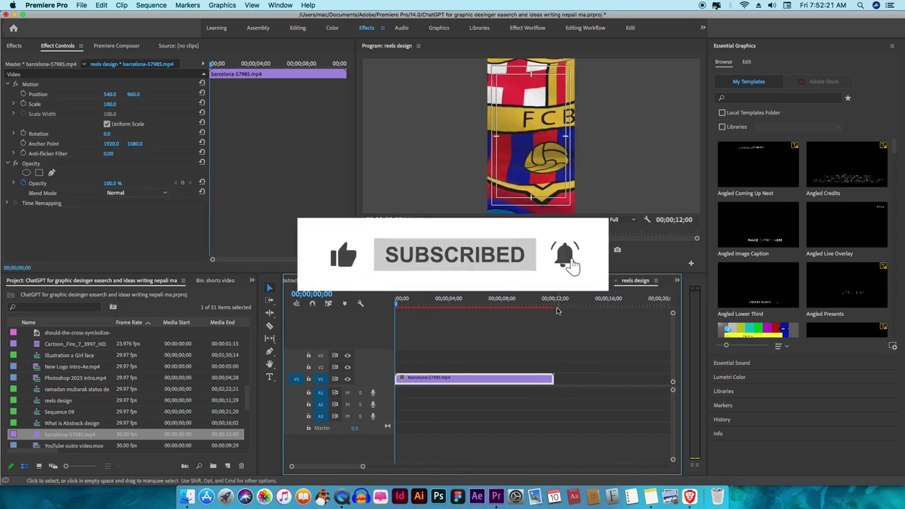
pyautogui.click(581, 300)
pyautogui.rightClick(582, 299)
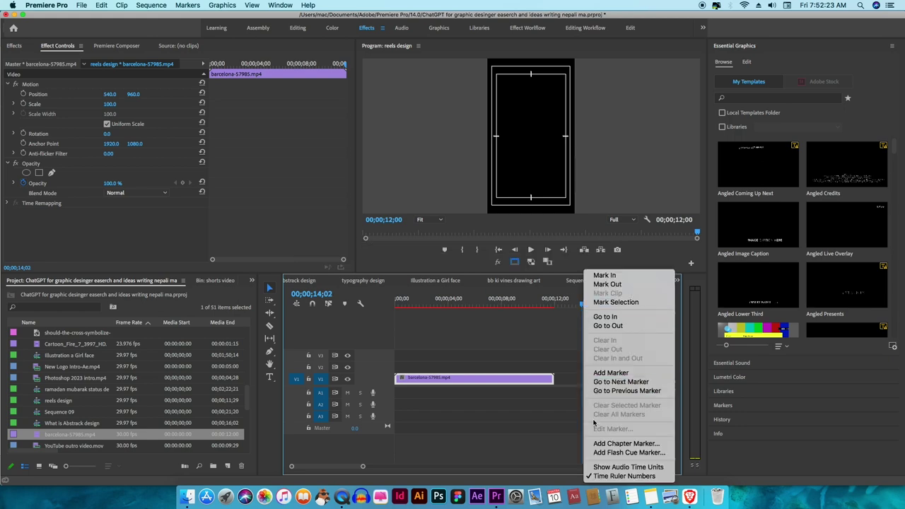
pyautogui.click(597, 467)
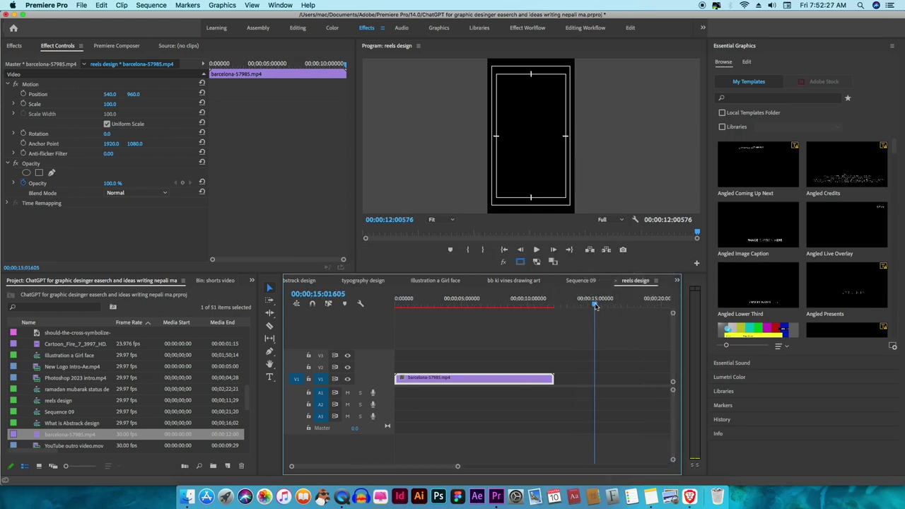
pyautogui.press('o')
pyautogui.press('Home')
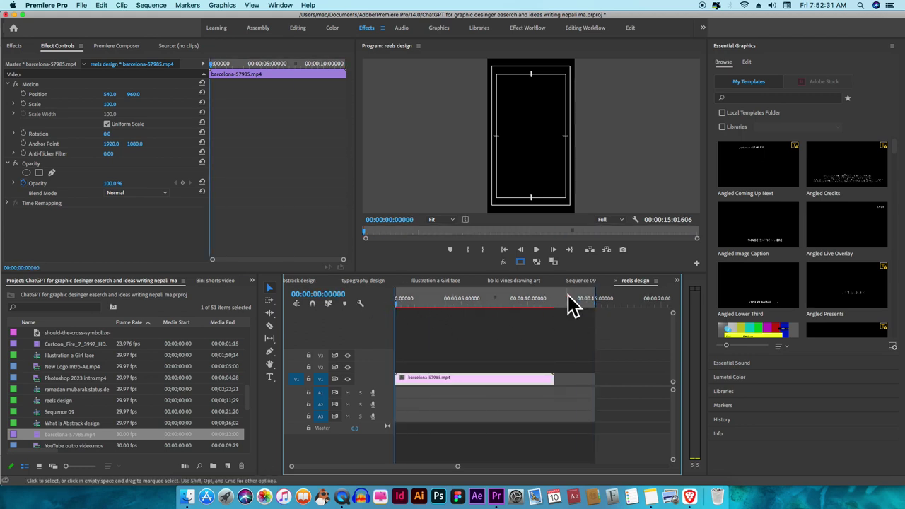
# Step: Trim the start of the Barcelona flag clip and set its Scale to 80
pyautogui.moveTo(526, 379); pyautogui.dragTo(546, 379)
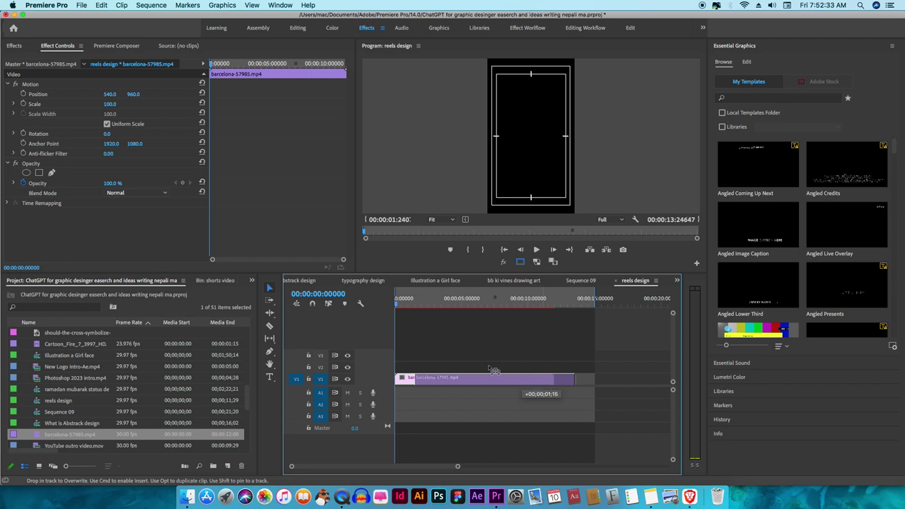
pyautogui.click(433, 303)
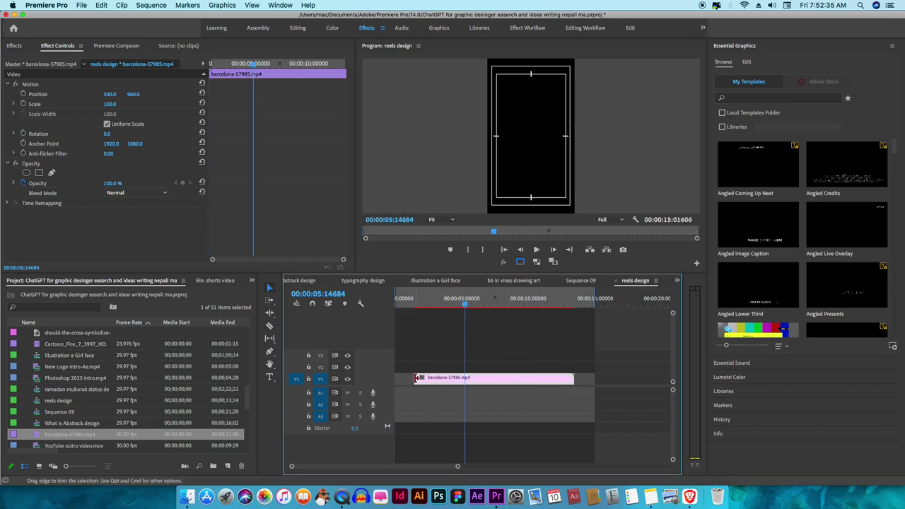
pyautogui.moveTo(452, 379); pyautogui.dragTo(453, 379)
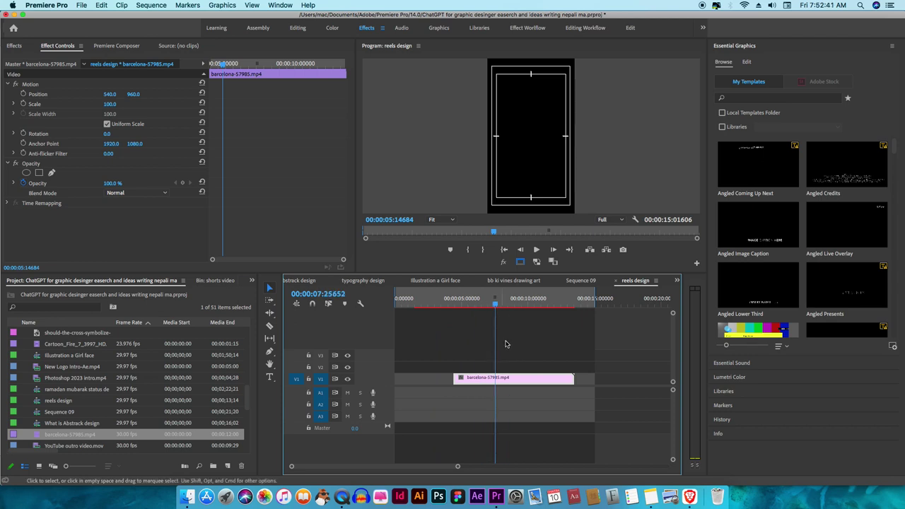
pyautogui.click(503, 382)
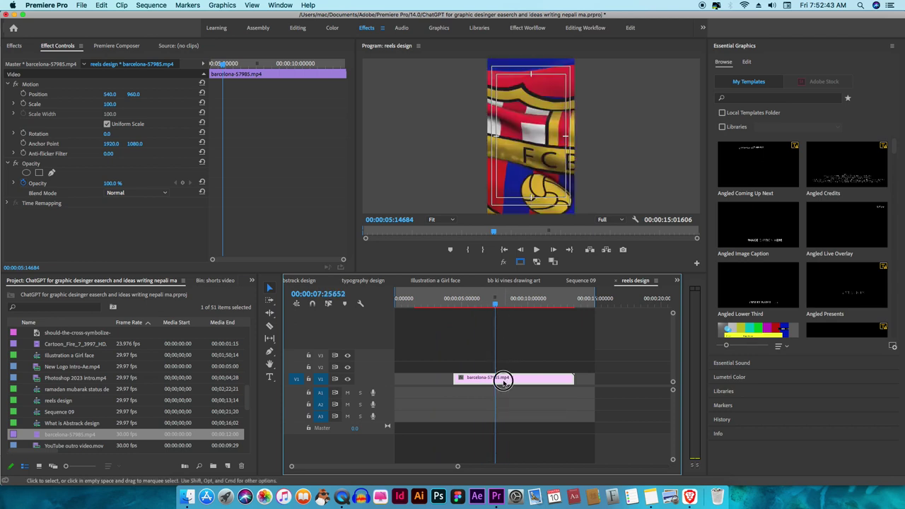
pyautogui.click(112, 105)
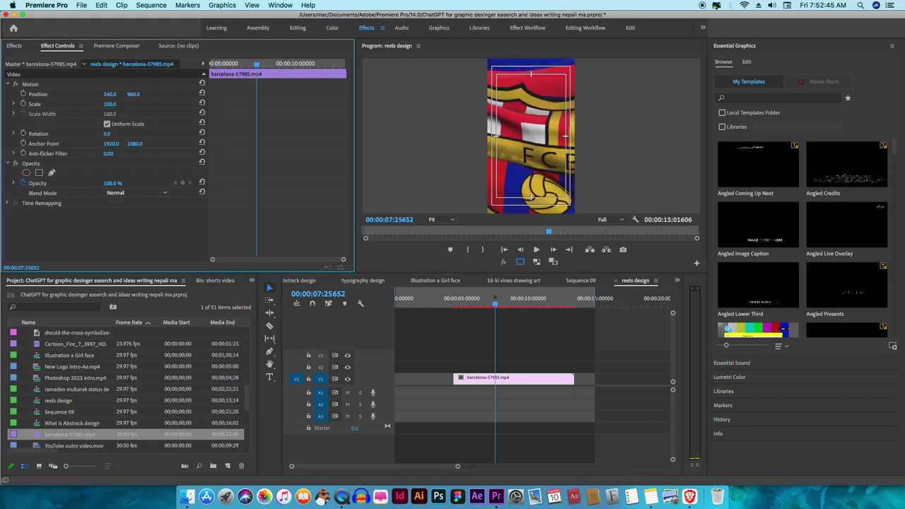
pyautogui.click(110, 104)
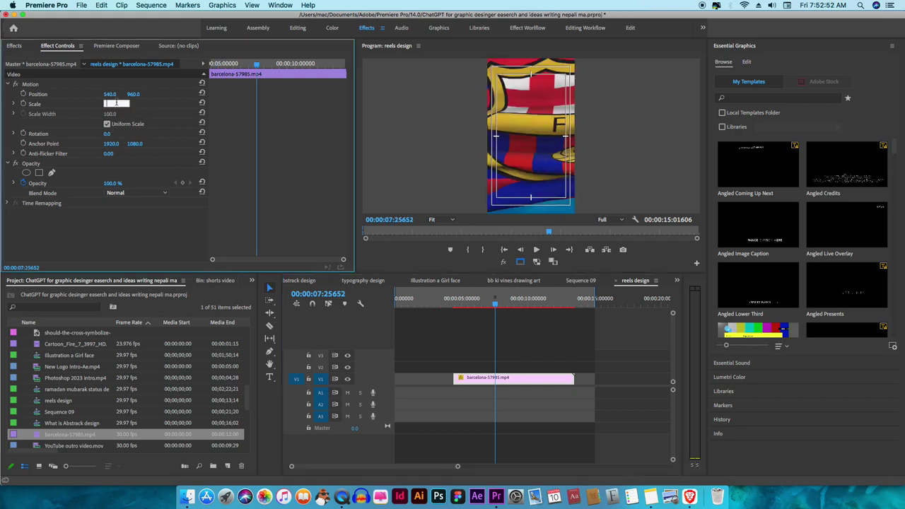
pyautogui.write('80')
pyautogui.press('Return')
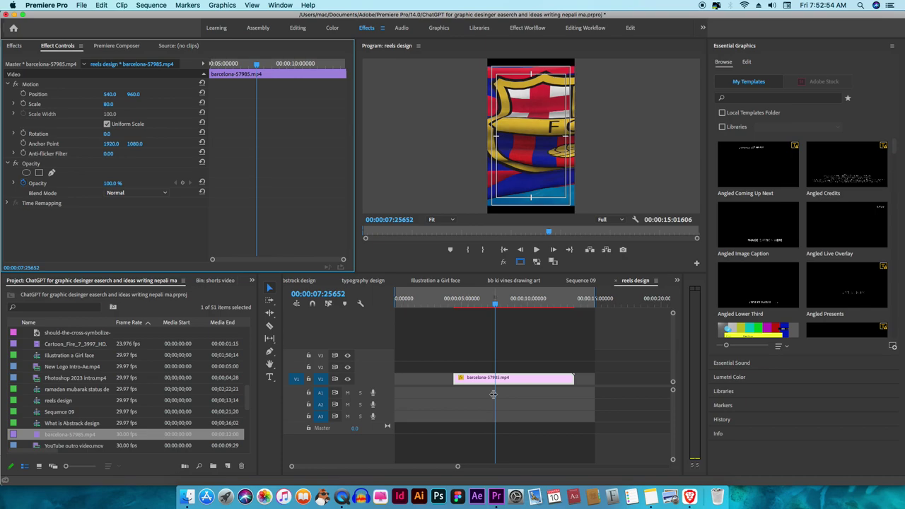
pyautogui.click(690, 496)
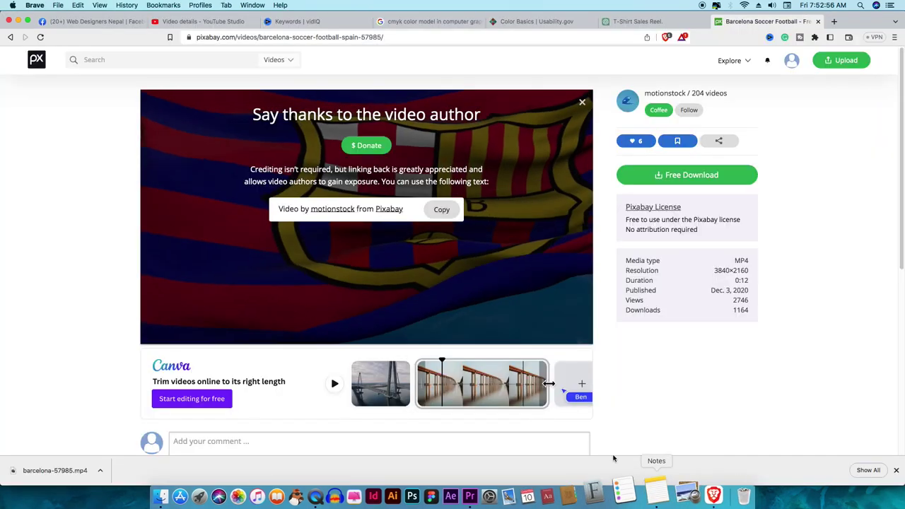
# Step: Browse the Pexels football stadium results and open the night-time Soccer Game In A Stadium video
pyautogui.scroll(-5, 413, 265)
pyautogui.scroll(5, 418, 295)
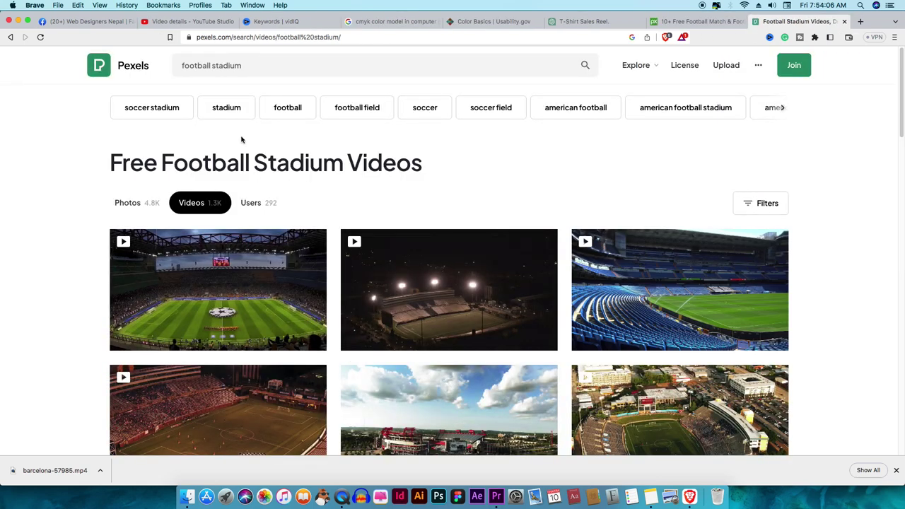
pyautogui.scroll(-3, 245, 196)
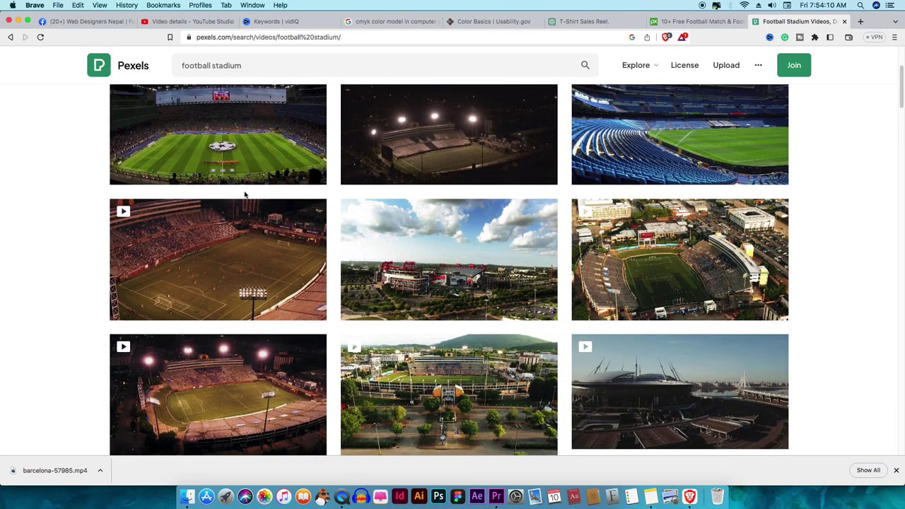
pyautogui.scroll(2, 246, 196)
pyautogui.scroll(1, 245, 196)
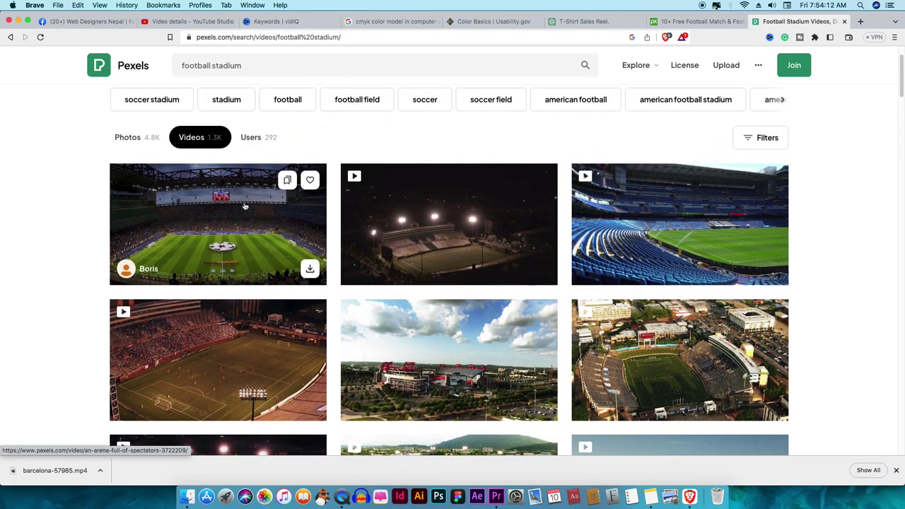
pyautogui.scroll(-3, 245, 206)
pyautogui.scroll(-2, 239, 257)
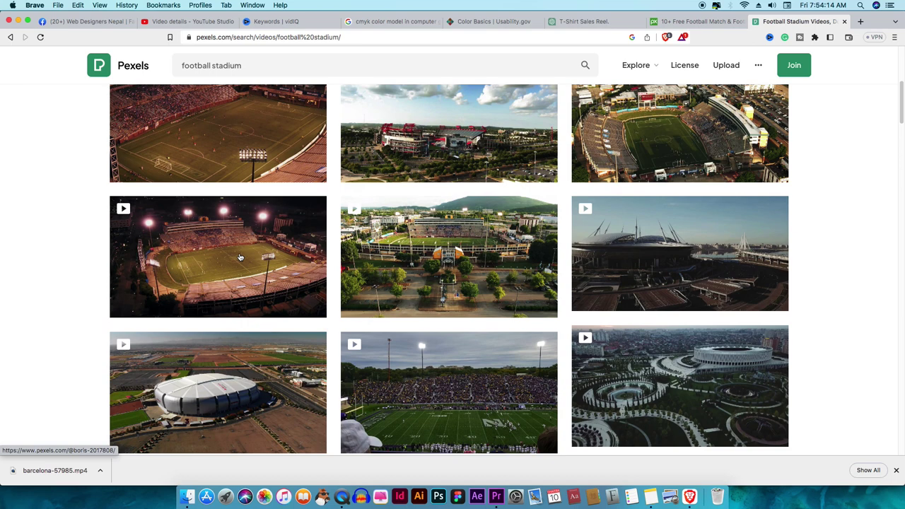
pyautogui.scroll(-2, 240, 256)
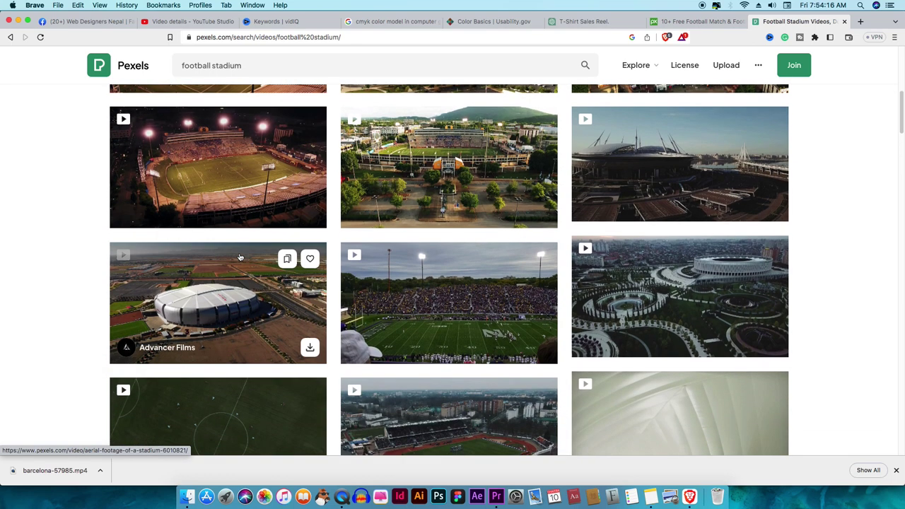
pyautogui.scroll(-1, 240, 257)
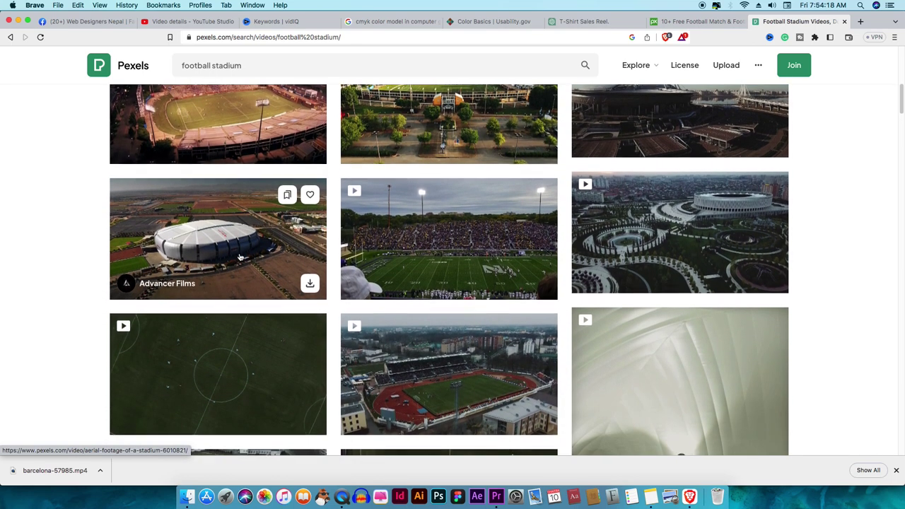
pyautogui.scroll(2, 240, 257)
pyautogui.scroll(2, 240, 256)
pyautogui.scroll(1, 239, 257)
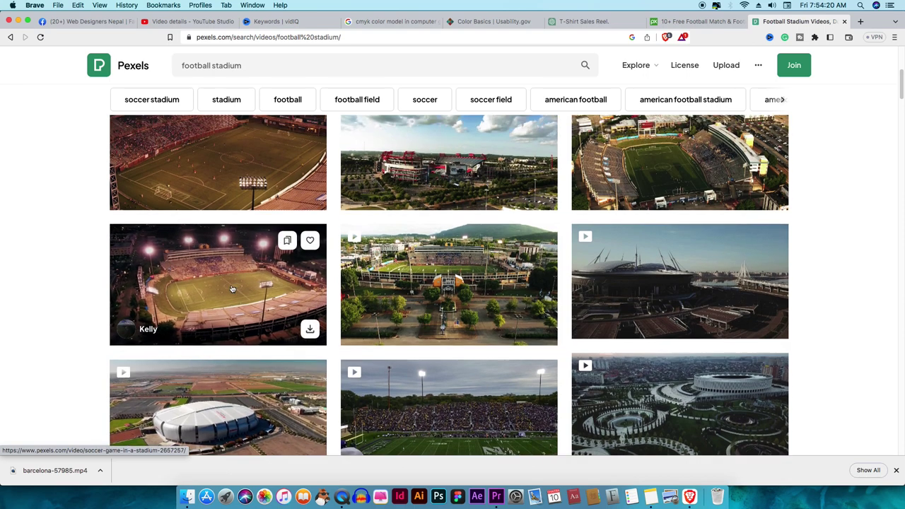
pyautogui.click(318, 301)
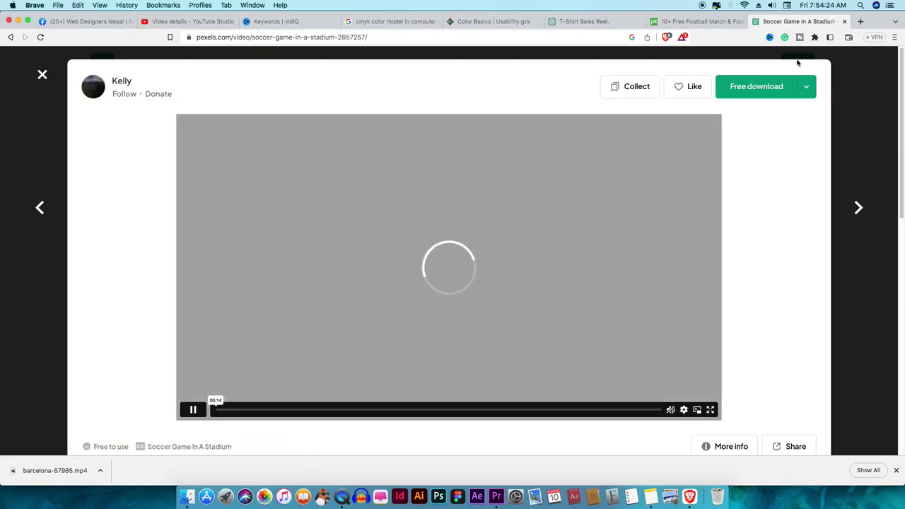
# Step: Download Pexels Videos 2657257.mp4 to Downloads, reveal it in Finder and drag it into Premiere Pro
pyautogui.click(757, 86)
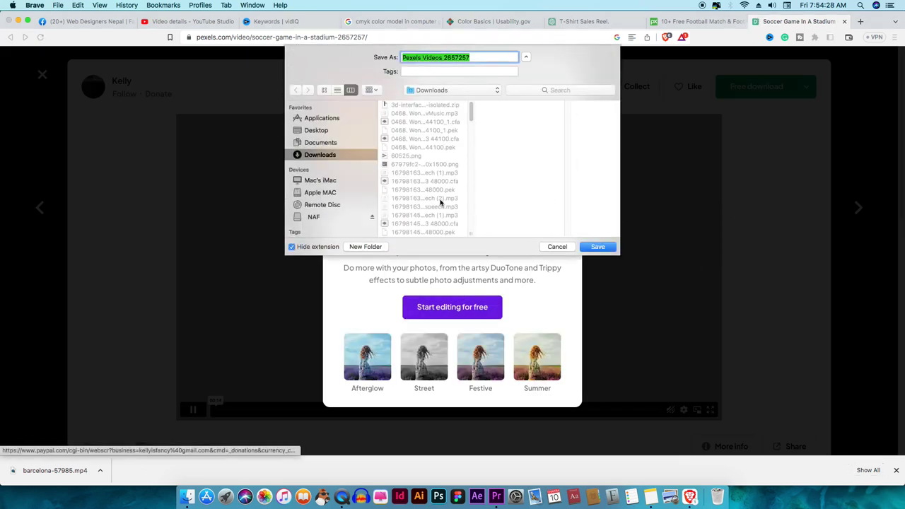
pyautogui.click(598, 246)
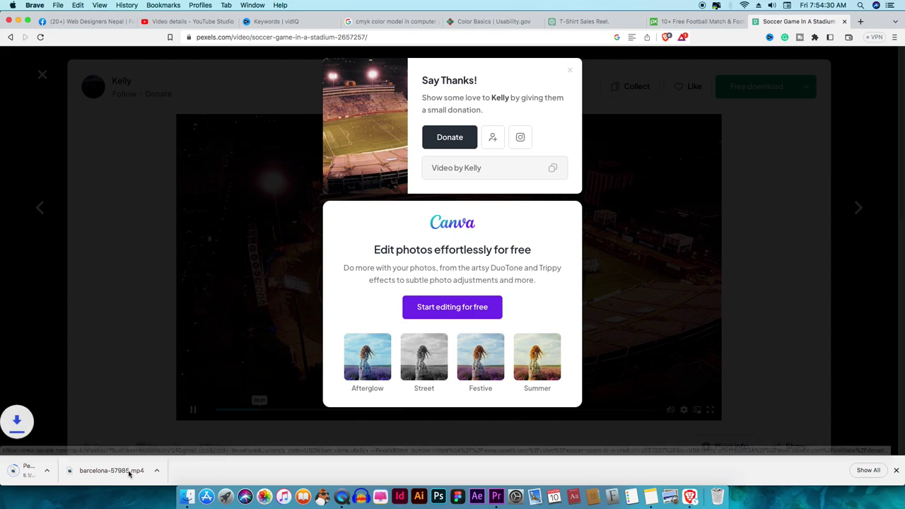
pyautogui.click(100, 471)
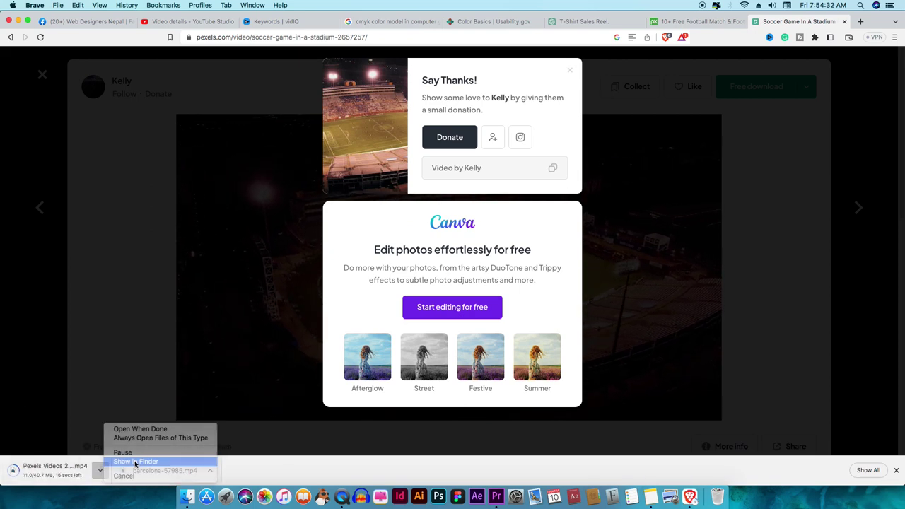
pyautogui.click(135, 464)
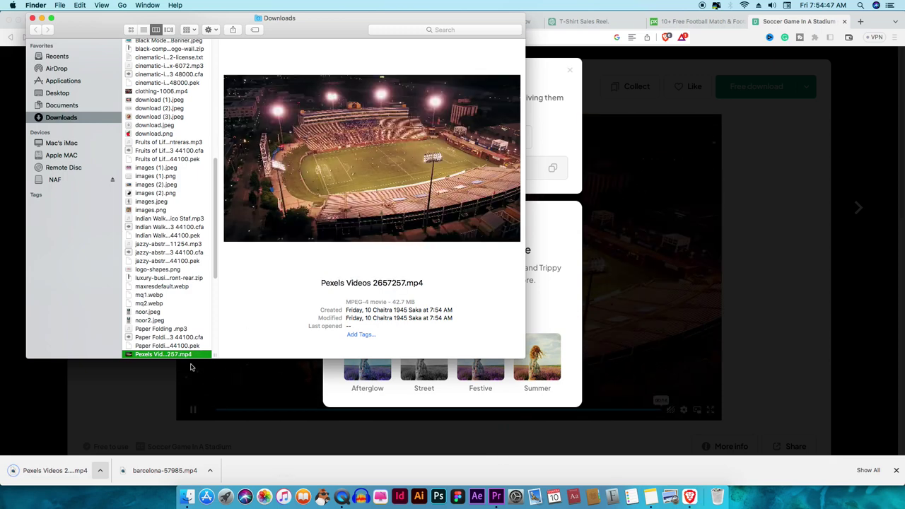
pyautogui.moveTo(178, 357); pyautogui.dragTo(502, 495)
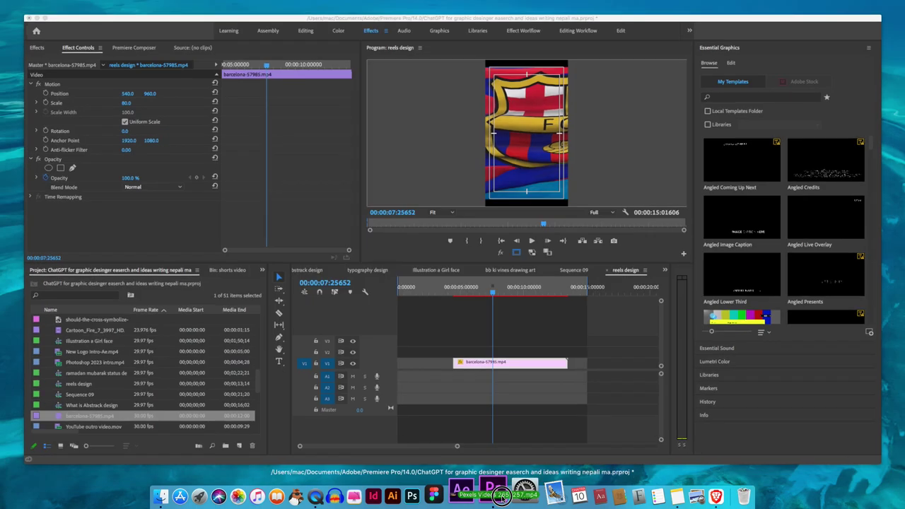
pyautogui.moveTo(502, 495); pyautogui.dragTo(480, 397)
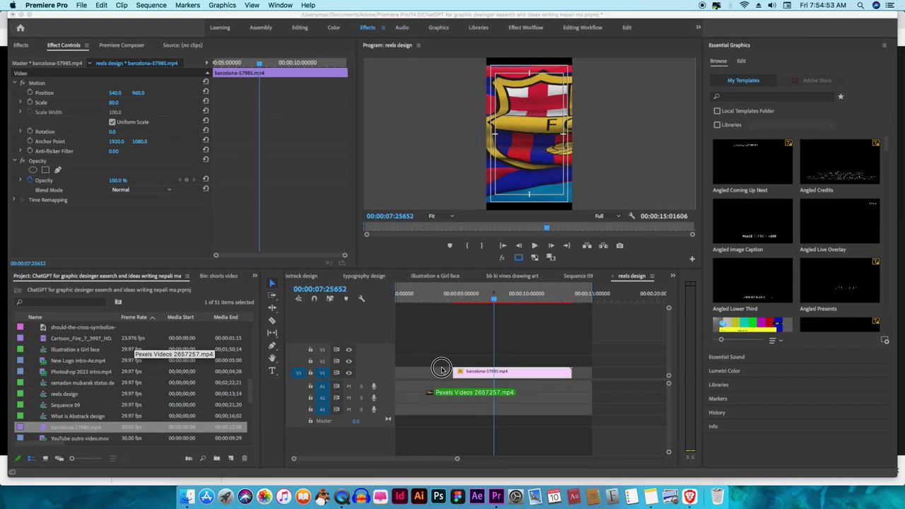
# Step: Place the stadium clip on video track 2 and shift the Barcelona clip earlier
pyautogui.moveTo(478, 394); pyautogui.dragTo(430, 368)
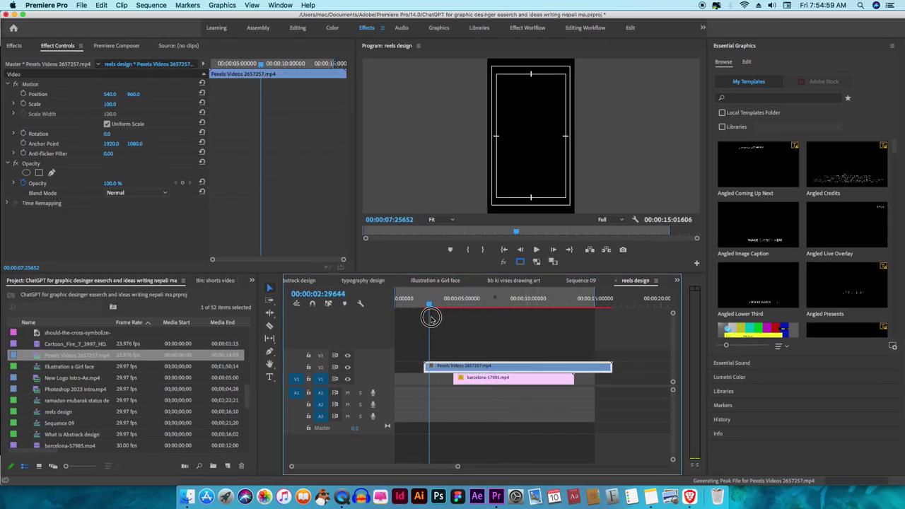
pyautogui.moveTo(505, 376)
pyautogui.mouseDown()
pyautogui.moveTo(452, 381)
pyautogui.moveTo(488, 385)
pyautogui.mouseUp()
pyautogui.moveTo(439, 304); pyautogui.dragTo(470, 309)
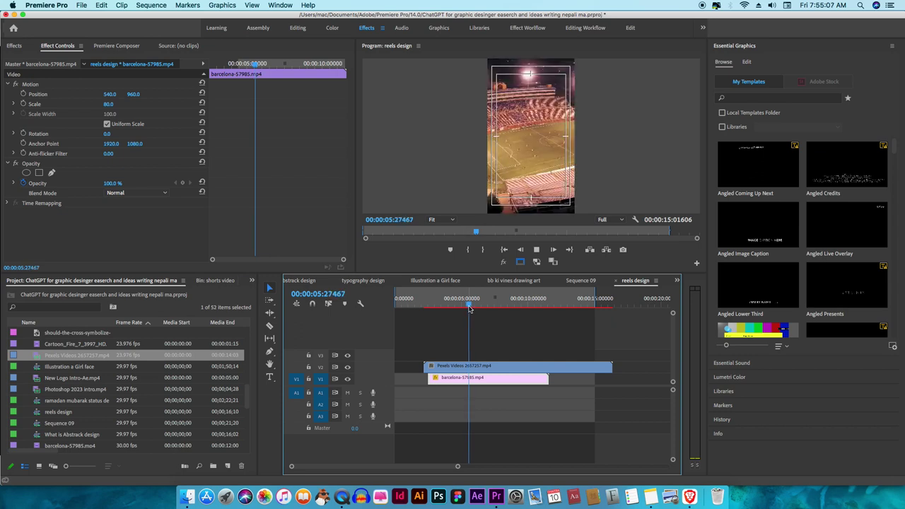
# Step: Split the stadium clip at about 4 seconds and move its first piece to the sequence start
pyautogui.press('space')
pyautogui.moveTo(486, 305); pyautogui.dragTo(453, 310)
pyautogui.click(447, 365)
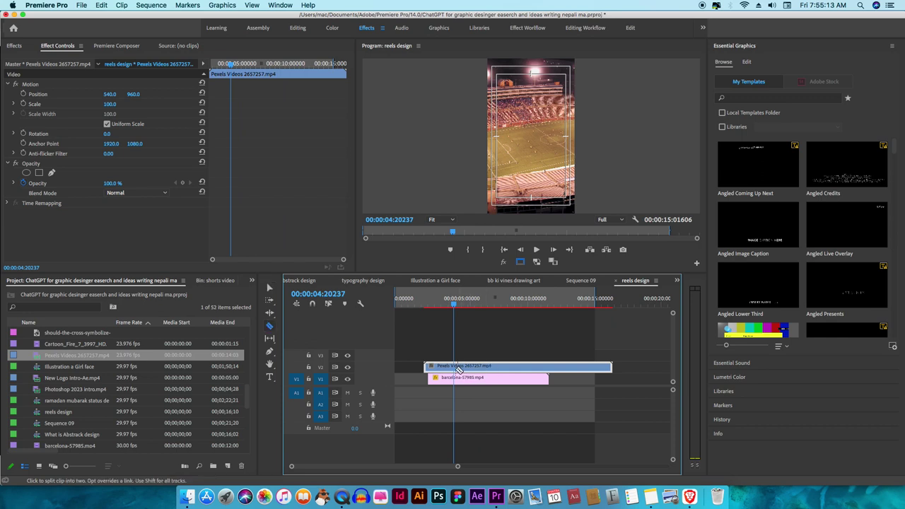
pyautogui.click(457, 367)
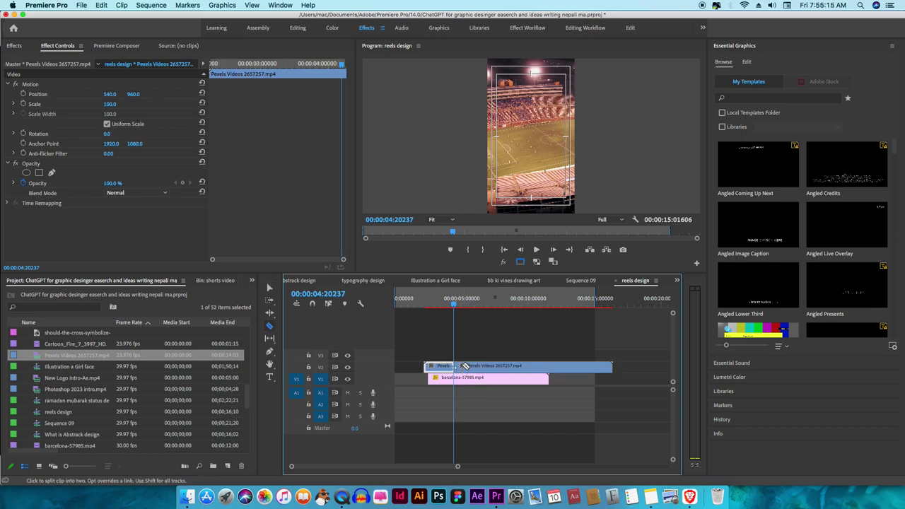
pyautogui.press('v')
pyautogui.moveTo(456, 366); pyautogui.dragTo(396, 368)
pyautogui.moveTo(405, 303); pyautogui.dragTo(394, 303)
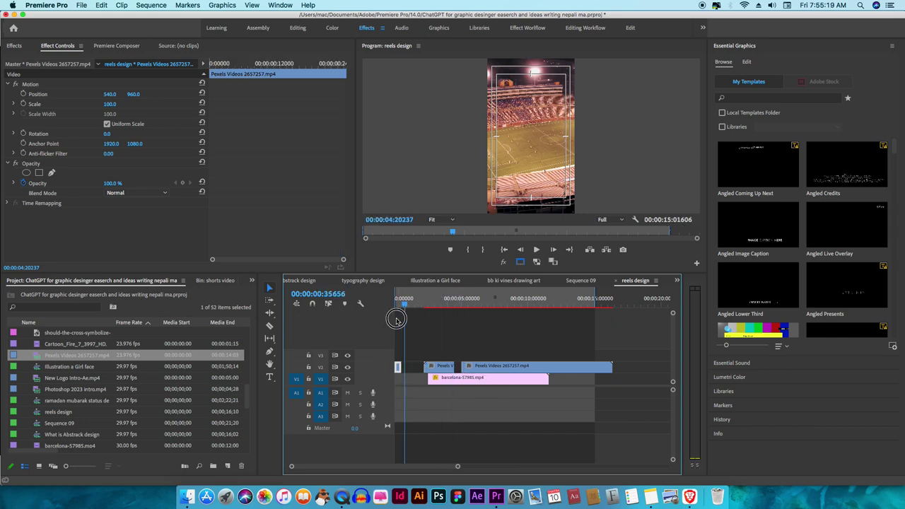
# Step: Cut the Barcelona flag clip and layer its piece above the stadium piece at the start
pyautogui.click(446, 380)
pyautogui.press('c')
pyautogui.click(439, 380)
pyautogui.press('v')
pyautogui.moveTo(437, 379); pyautogui.dragTo(404, 362)
pyautogui.moveTo(456, 466)
pyautogui.mouseDown()
pyautogui.moveTo(421, 463)
pyautogui.moveTo(438, 447)
pyautogui.mouseUp()
pyautogui.press('super+z')
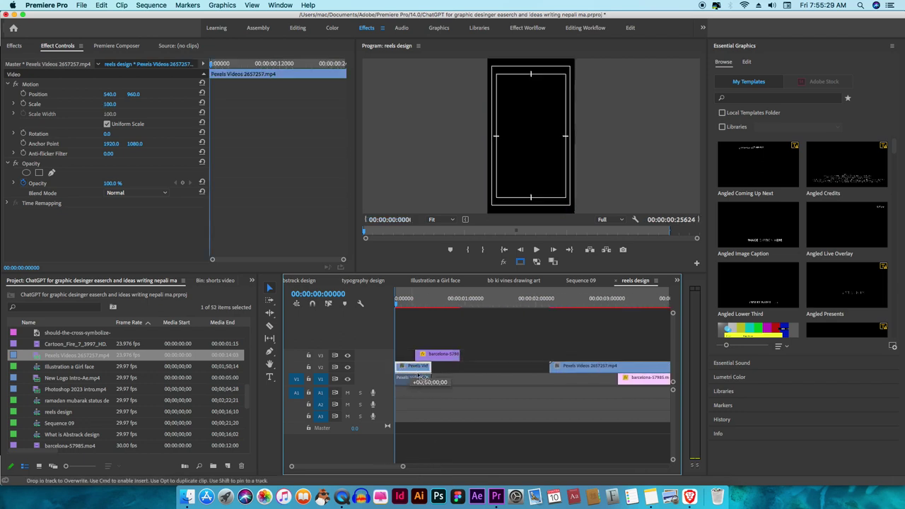
pyautogui.press('super+z')
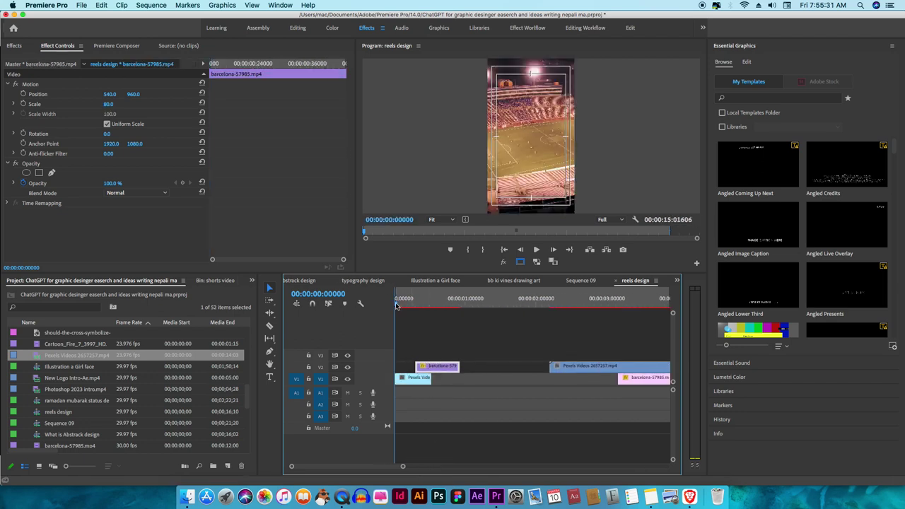
# Step: Check the intro roll description in the Notes reel plan and preview the opening second
pyautogui.click(651, 497)
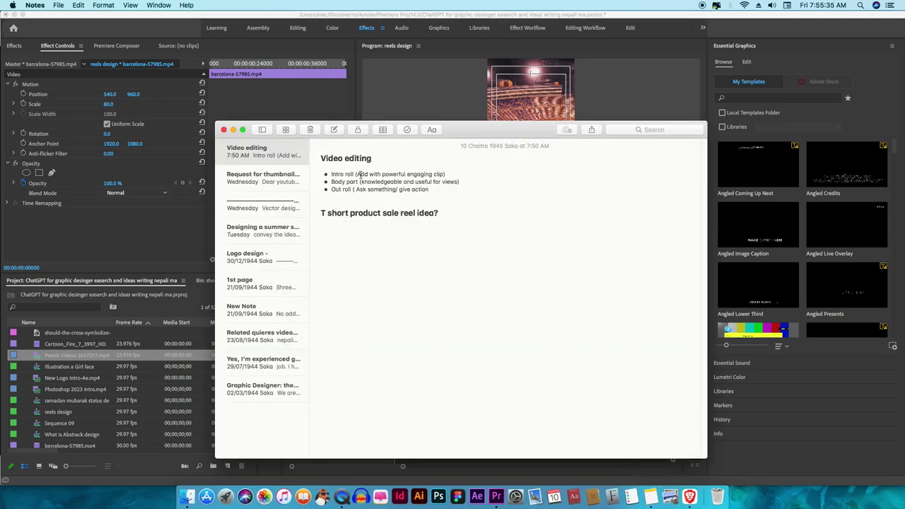
pyautogui.moveTo(365, 174); pyautogui.dragTo(421, 174)
pyautogui.click(497, 184)
pyautogui.press('super+Tab')
pyautogui.moveTo(398, 302); pyautogui.dragTo(435, 305)
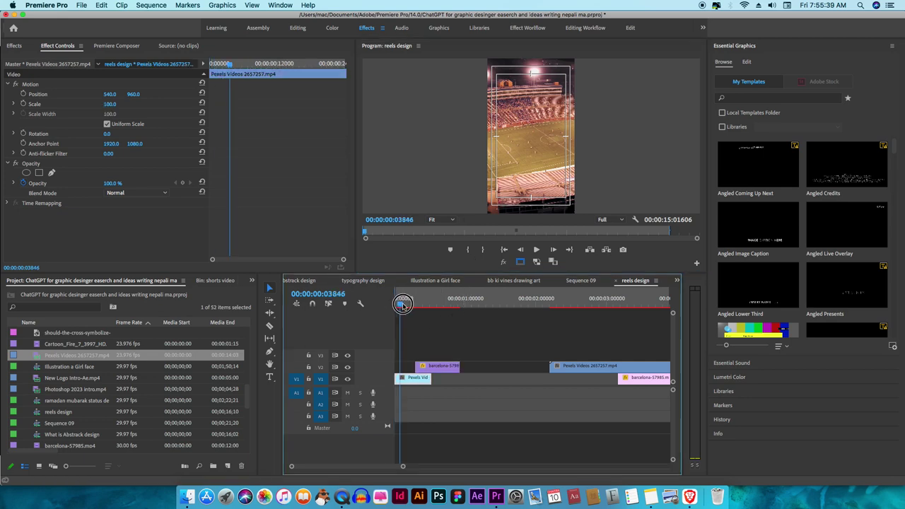
# Step: Nudge the Barcelona piece on V2 slightly earlier and show its effect settings
pyautogui.moveTo(435, 305); pyautogui.dragTo(410, 304)
pyautogui.click(437, 367)
pyautogui.moveTo(437, 372); pyautogui.dragTo(430, 368)
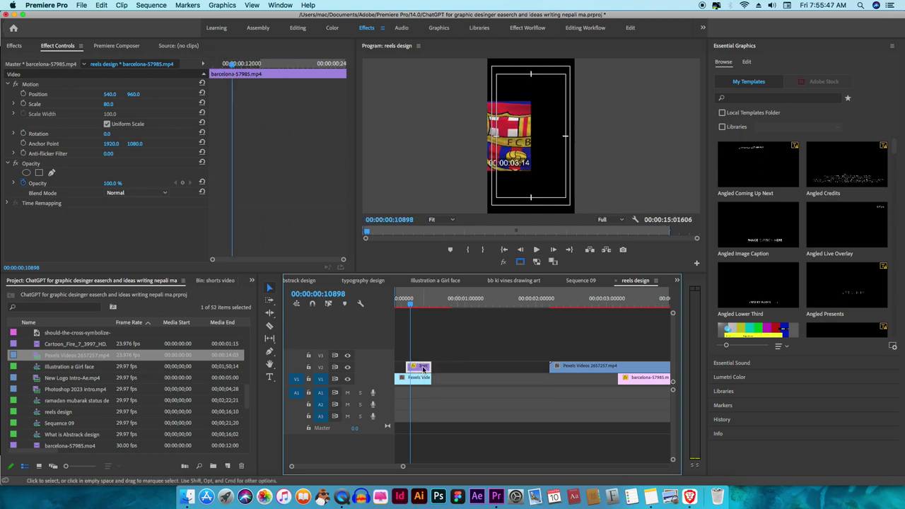
pyautogui.click(91, 147)
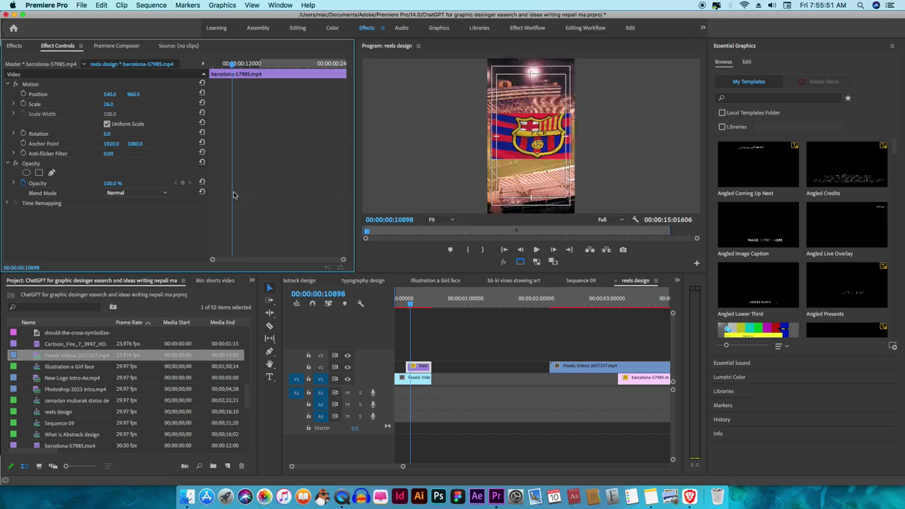
# Step: Play the opening and lengthen the first stadium clip on V1
pyautogui.press('Home')
pyautogui.click(404, 363)
pyautogui.press('space')
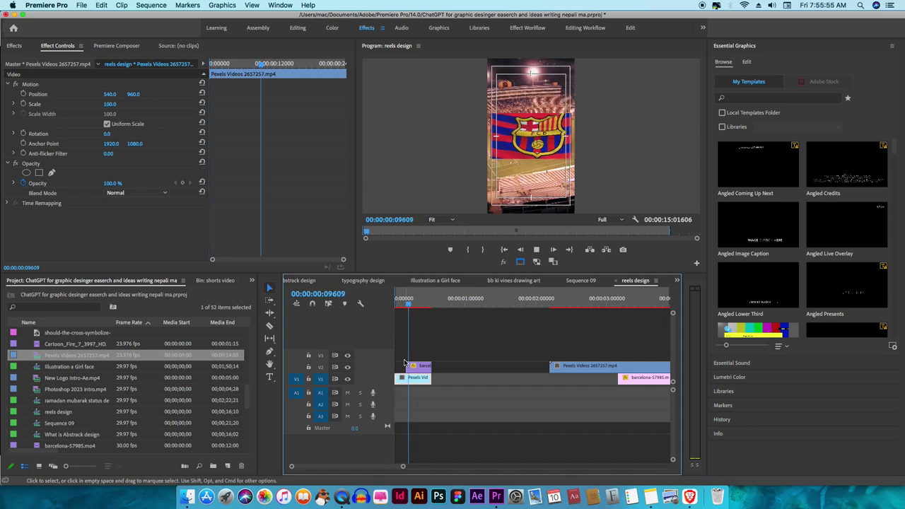
pyautogui.moveTo(404, 303); pyautogui.dragTo(554, 303)
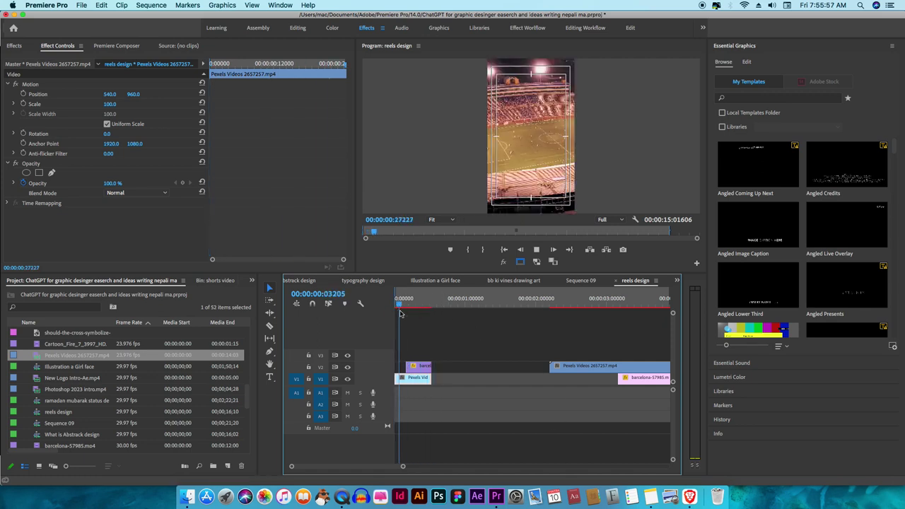
pyautogui.moveTo(431, 377); pyautogui.dragTo(467, 377)
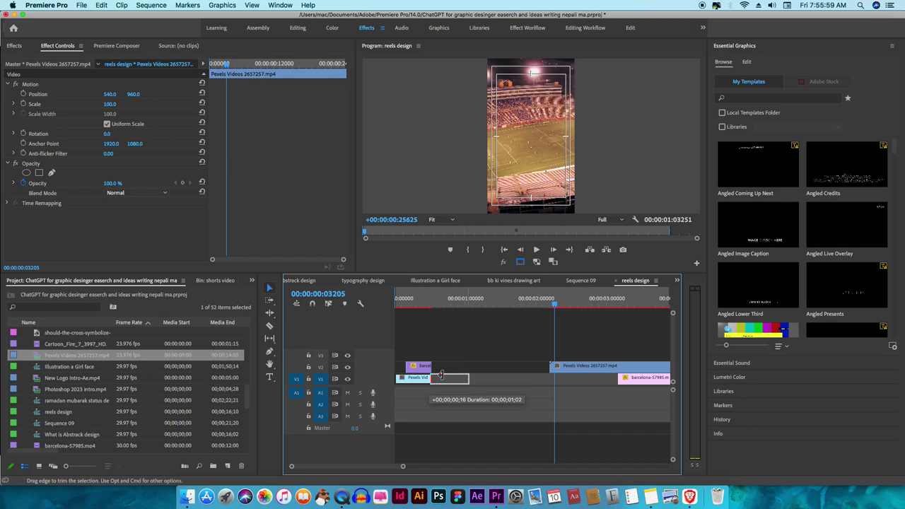
pyautogui.moveTo(466, 378); pyautogui.dragTo(470, 377)
# Step: Trim the Barcelona flag clip on V2 shorter
pyautogui.press('Home')
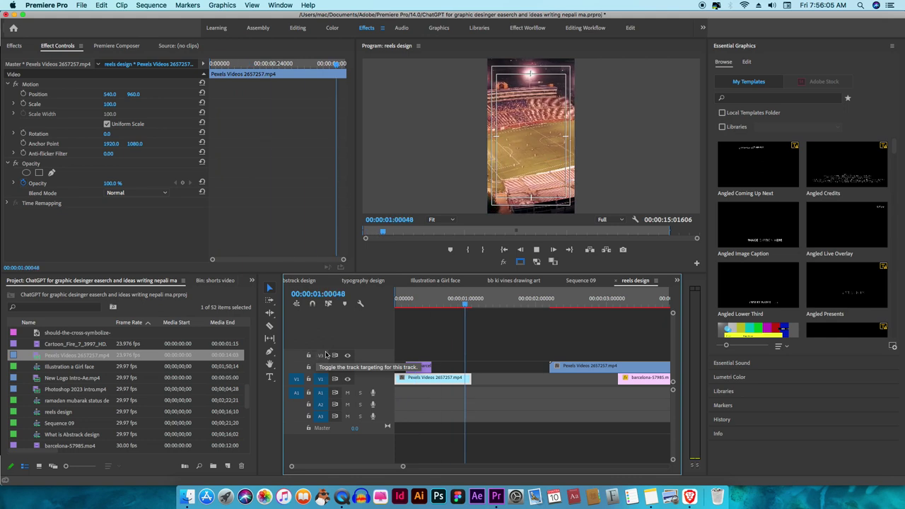
pyautogui.press('space')
pyautogui.moveTo(440, 298); pyautogui.dragTo(431, 298)
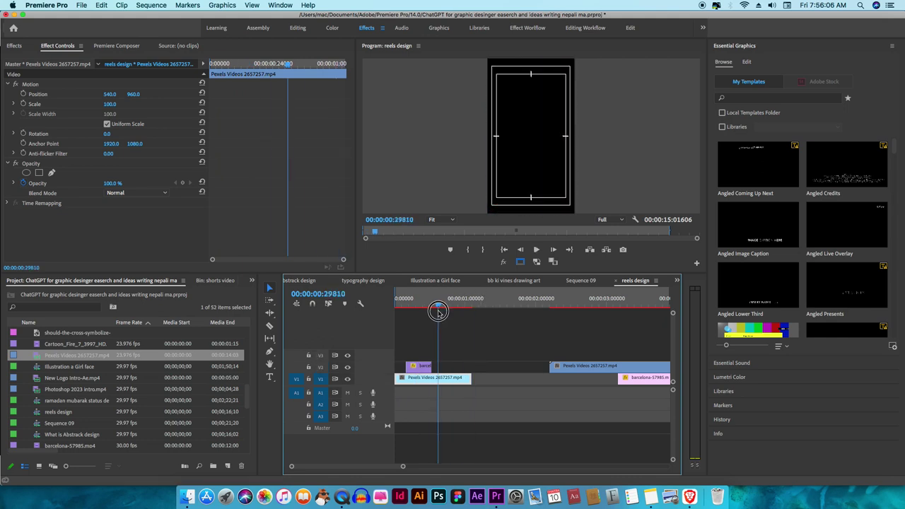
pyautogui.click(427, 366)
pyautogui.moveTo(427, 369); pyautogui.dragTo(437, 366)
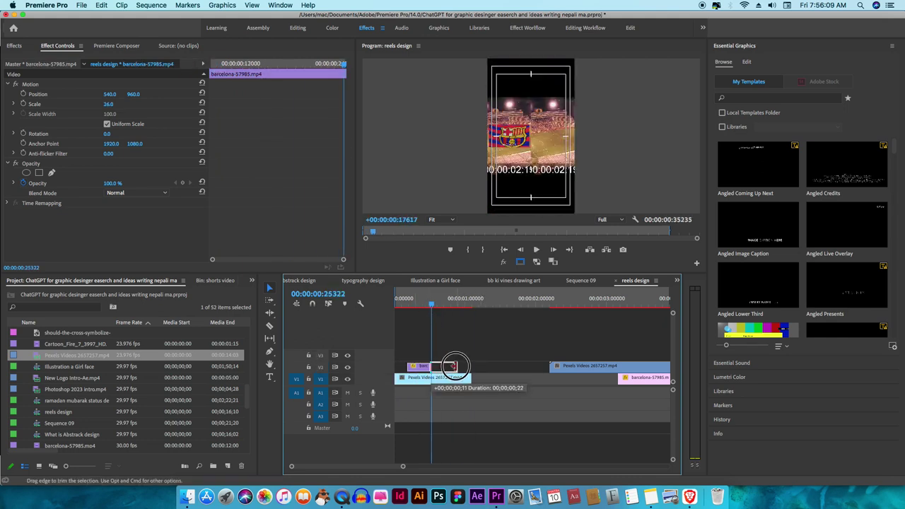
# Step: Zoom the timeline out and play through the first second of the reel
pyautogui.press('-')
pyautogui.press('-')
pyautogui.press('Home')
pyautogui.press('space')
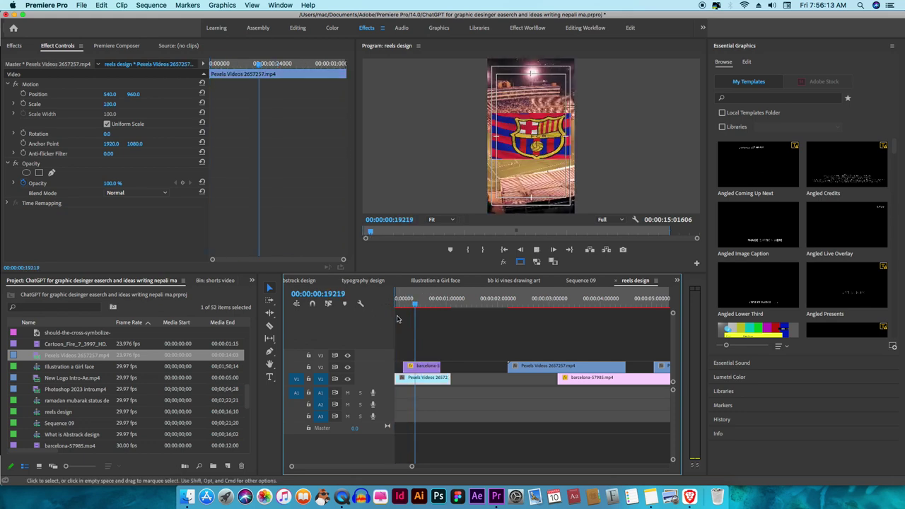
pyautogui.click(398, 320)
pyautogui.moveTo(398, 321); pyautogui.dragTo(401, 322)
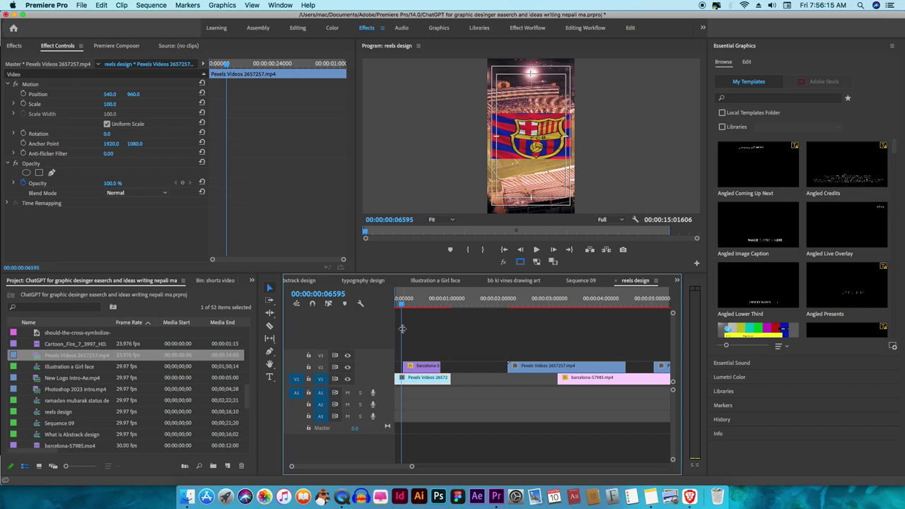
pyautogui.moveTo(401, 304); pyautogui.dragTo(402, 304)
# Step: Open Premiere Composer's Starter Pack > Sounds > Pop folder
pyautogui.click(422, 366)
pyautogui.click(118, 46)
pyautogui.click(32, 97)
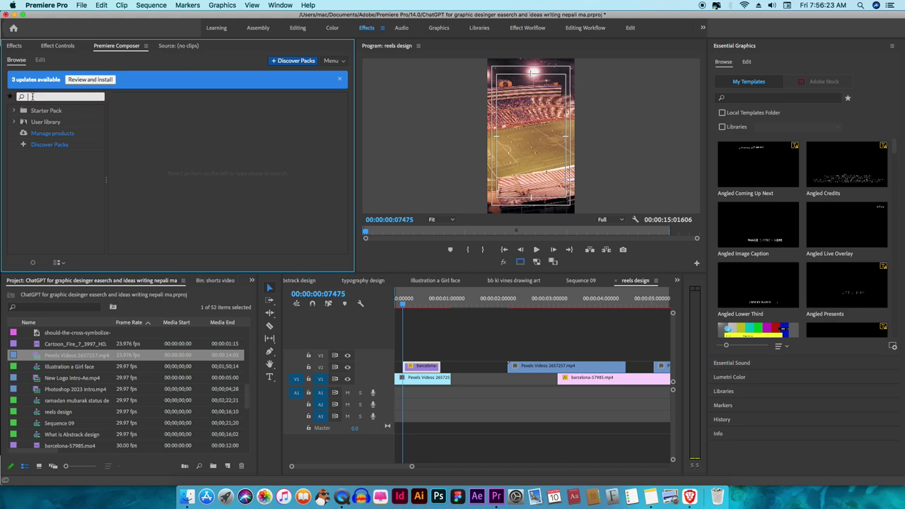
pyautogui.click(16, 111)
pyautogui.click(22, 178)
pyautogui.scroll(-5, 77, 167)
pyautogui.scroll(-2, 75, 174)
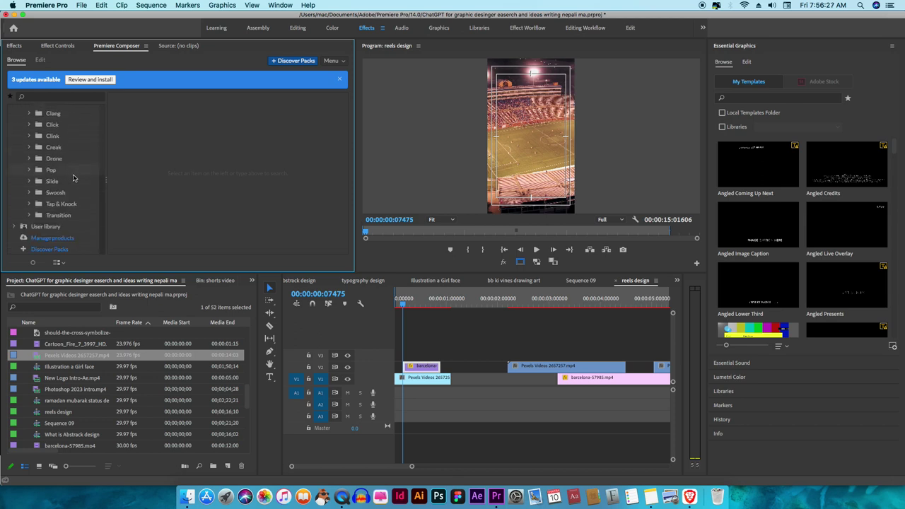
pyautogui.click(30, 170)
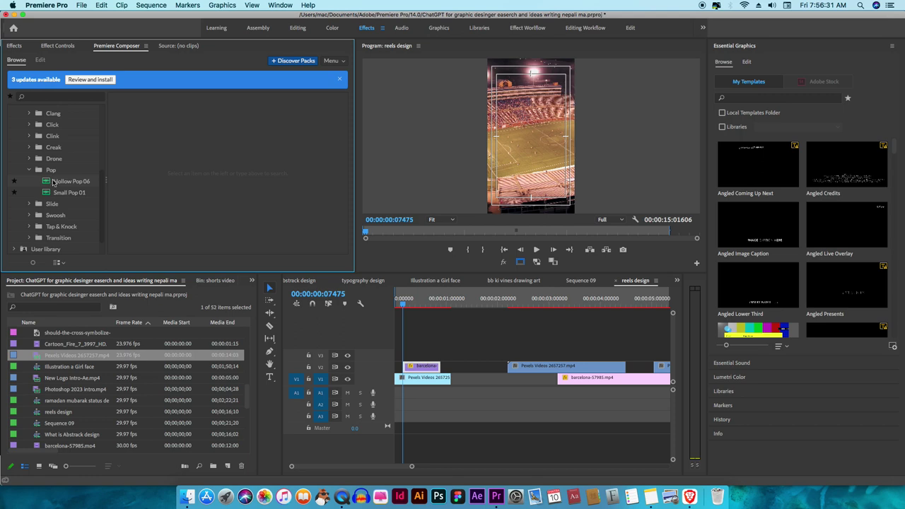
# Step: Compare Hollow Pop 06 with Small Pop 01 and place Hollow Pop 06 at the start of A1
pyautogui.click(60, 183)
pyautogui.click(65, 194)
pyautogui.click(145, 138)
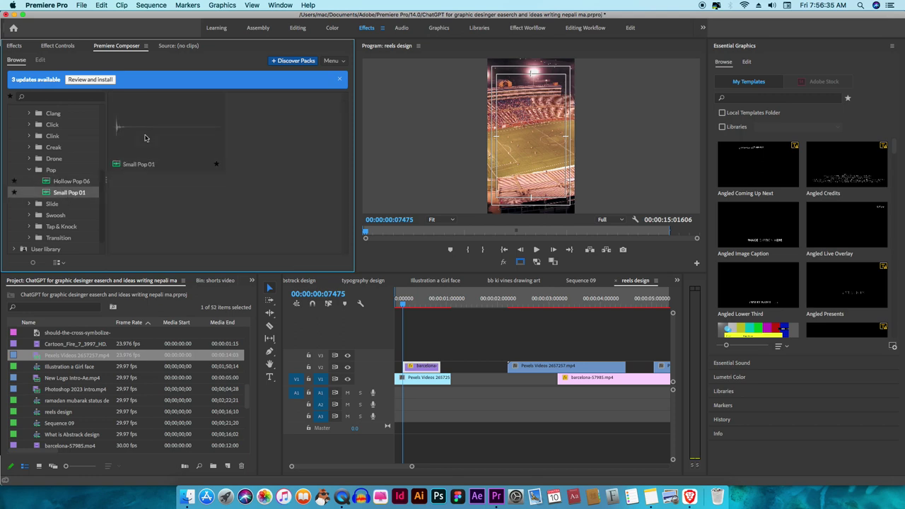
pyautogui.click(65, 170)
pyautogui.click(128, 140)
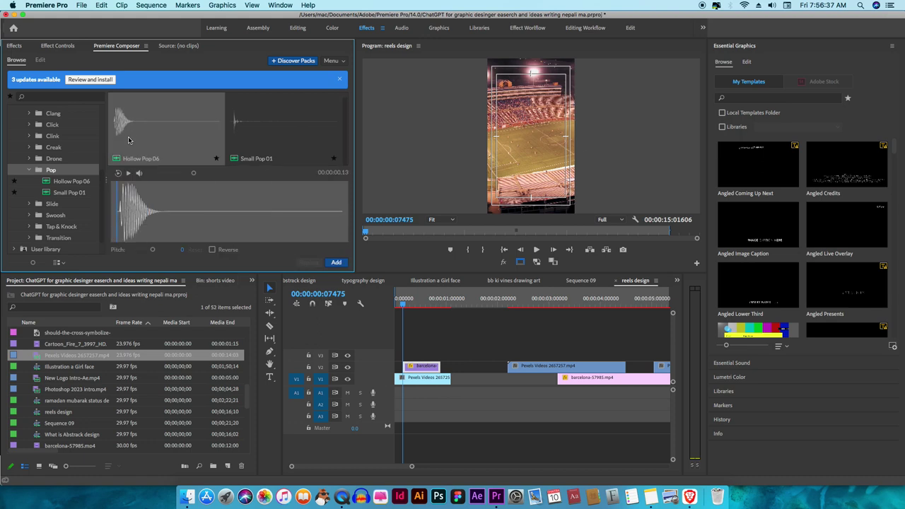
pyautogui.moveTo(141, 138); pyautogui.dragTo(405, 394)
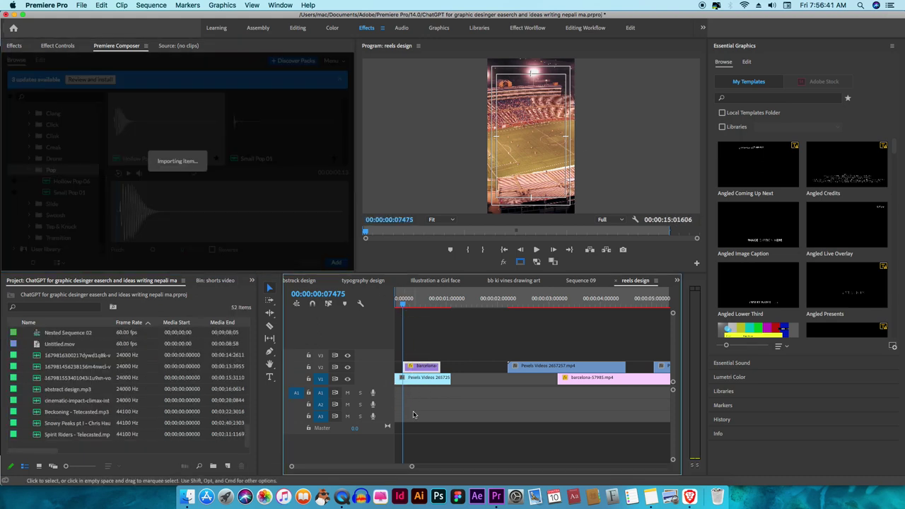
# Step: Play back the pop sound and shorten the first stadium clip on V1
pyautogui.press('space')
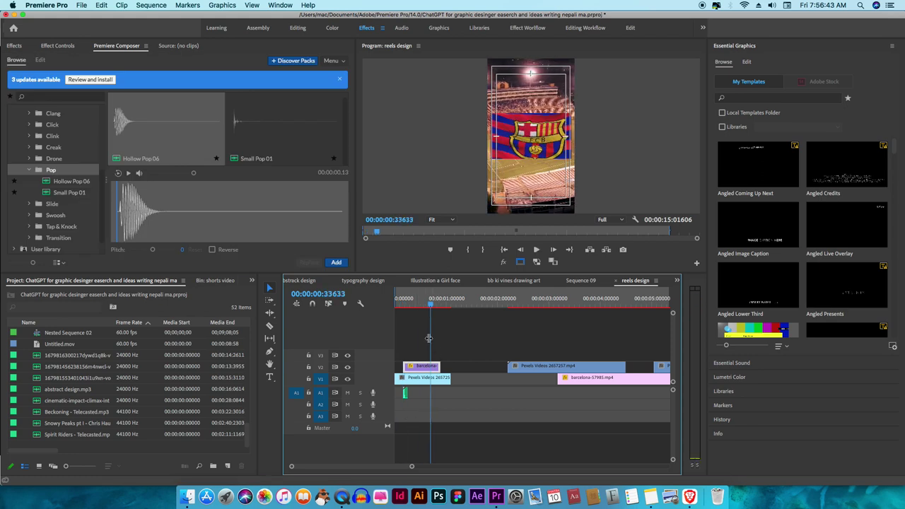
pyautogui.click(436, 299)
pyautogui.press('-')
pyautogui.press('-')
pyautogui.press('-')
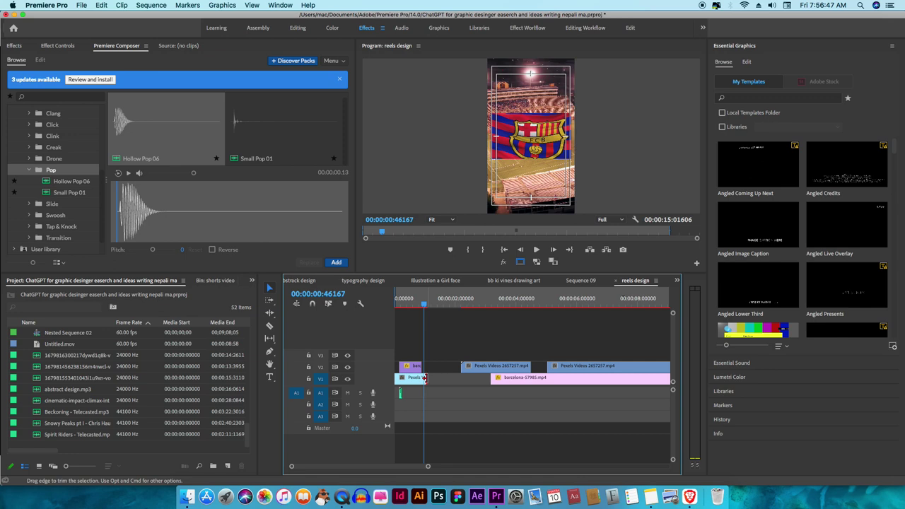
pyautogui.moveTo(424, 379)
pyautogui.mouseDown()
pyautogui.moveTo(415, 379)
pyautogui.moveTo(426, 380)
pyautogui.mouseUp()
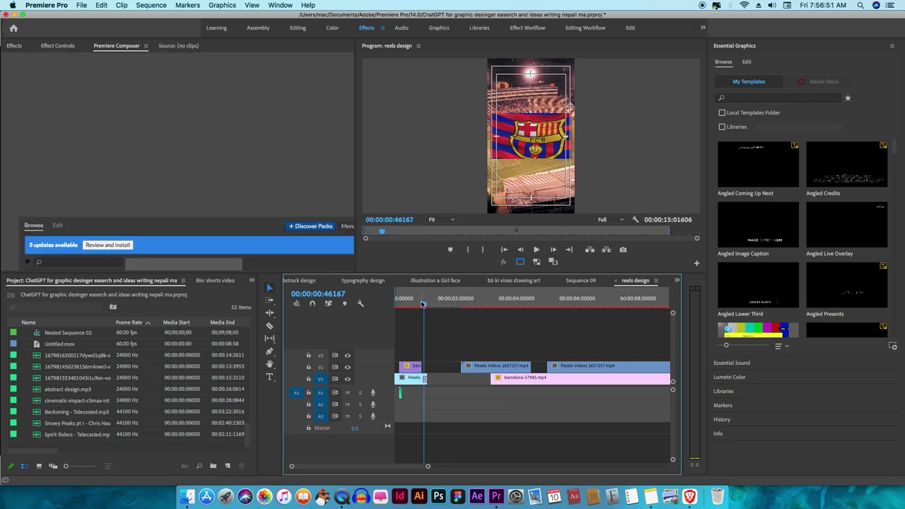
pyautogui.moveTo(399, 308); pyautogui.dragTo(405, 310)
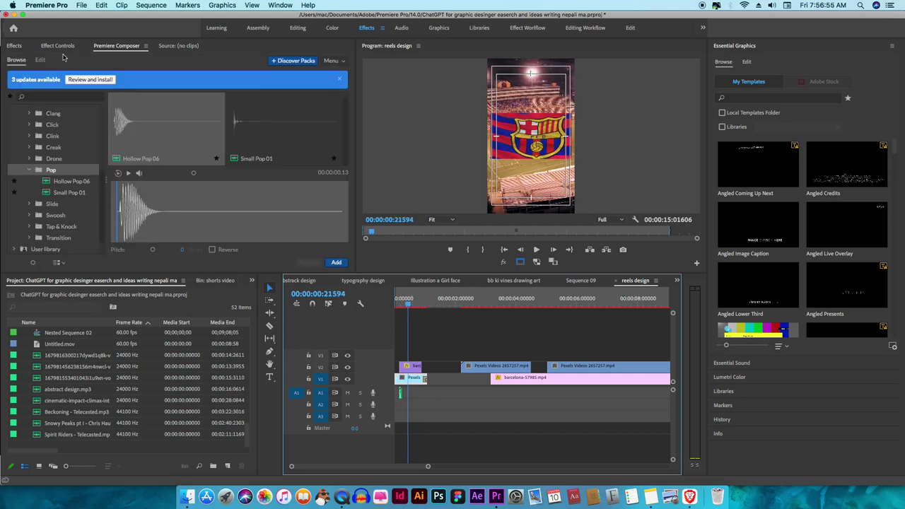
pyautogui.click(23, 47)
# Step: Apply the Black & White effect to the opening V1 stadium clip and save the project
pyautogui.click(31, 58)
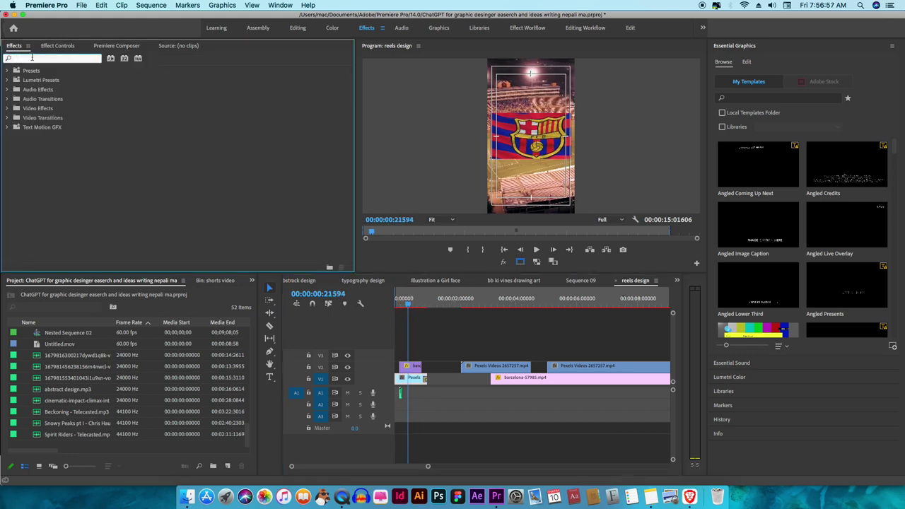
pyautogui.write('black a')
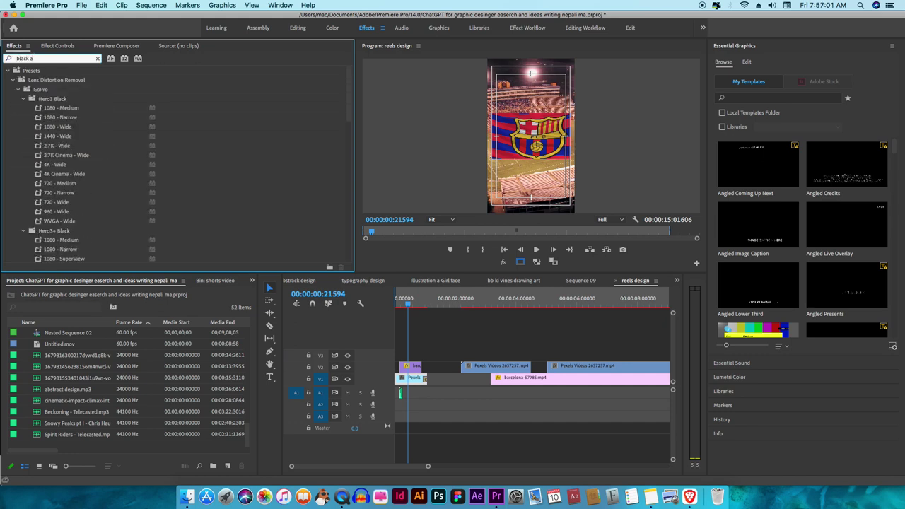
pyautogui.write('nd')
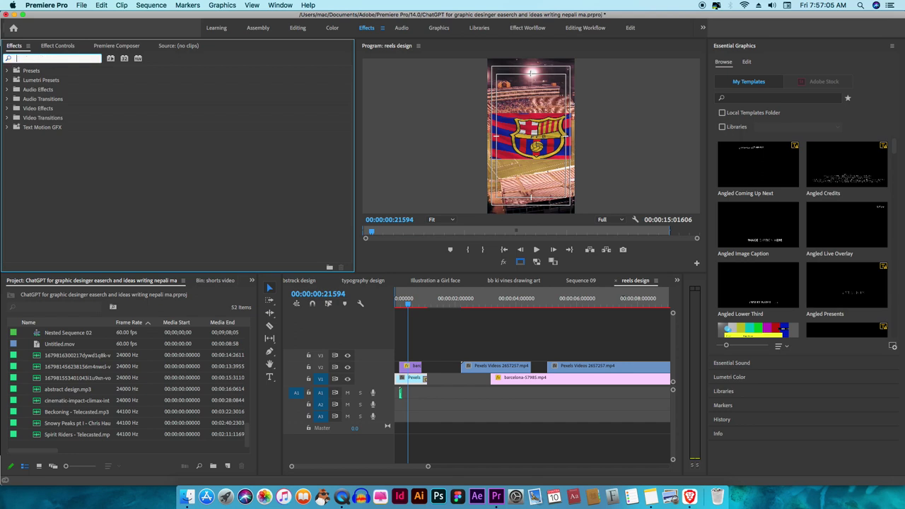
pyautogui.write('white')
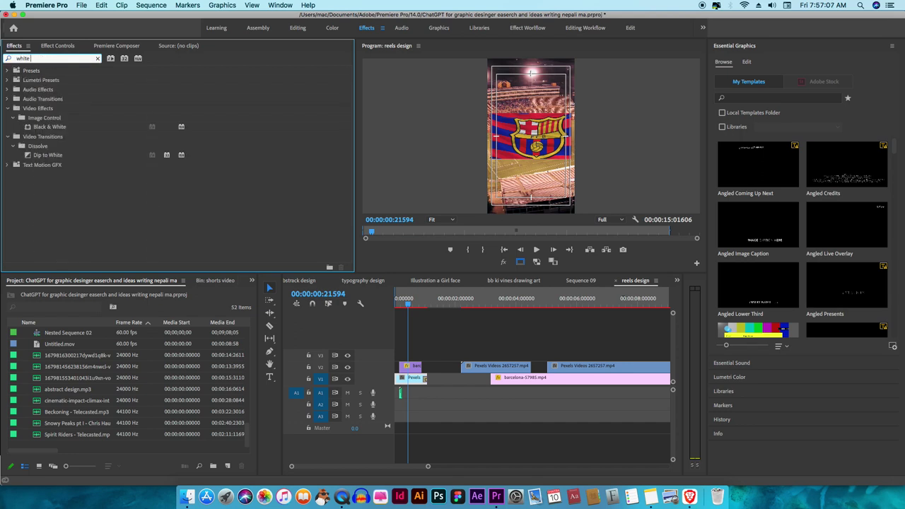
pyautogui.click(53, 129)
pyautogui.press('super+s')
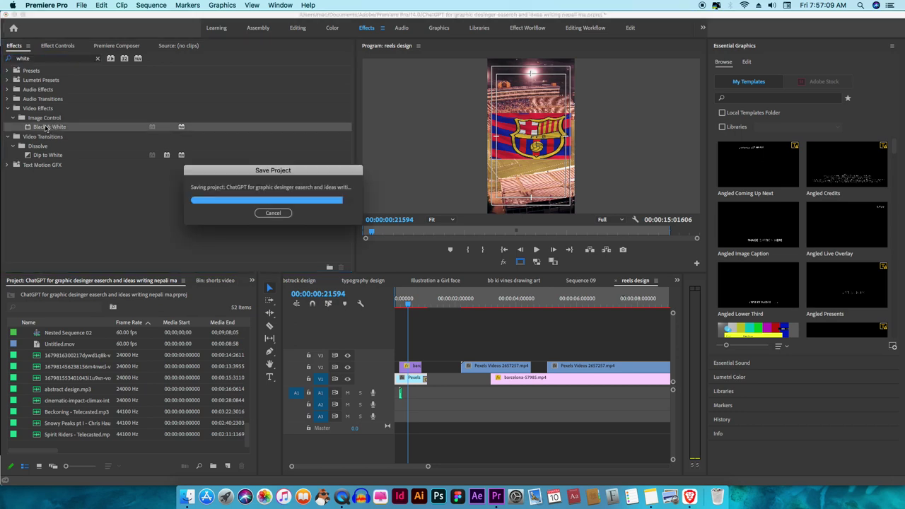
pyautogui.moveTo(42, 130); pyautogui.dragTo(405, 377)
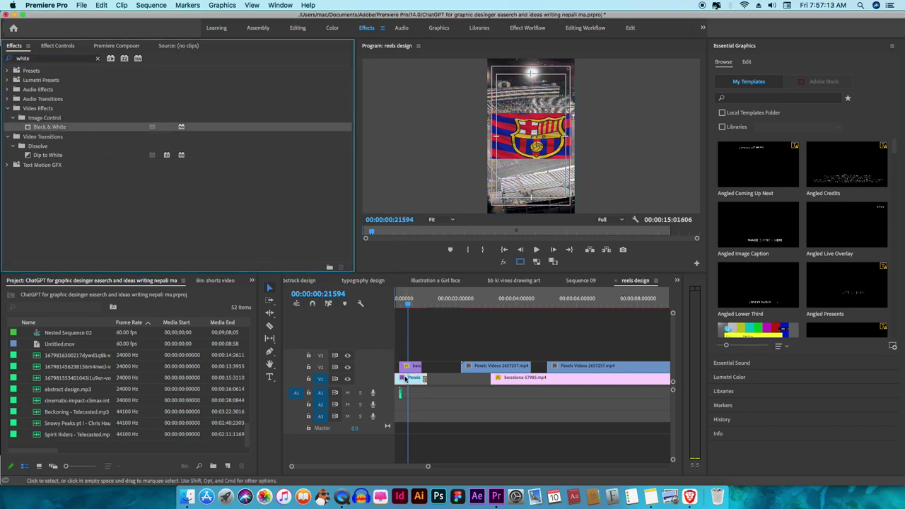
pyautogui.moveTo(408, 306); pyautogui.dragTo(387, 311)
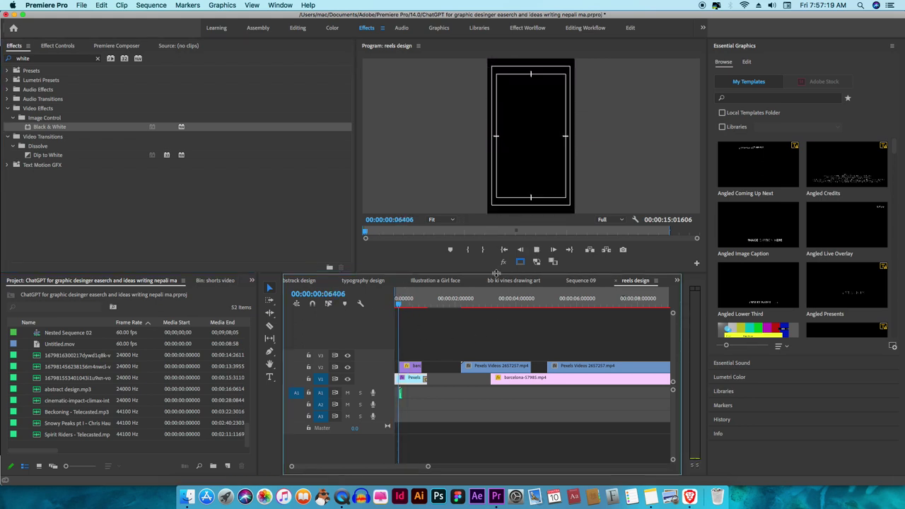
# Step: Enlarge the program preview and scrub through the opening three seconds
pyautogui.moveTo(497, 273); pyautogui.dragTo(496, 310)
pyautogui.click(487, 341)
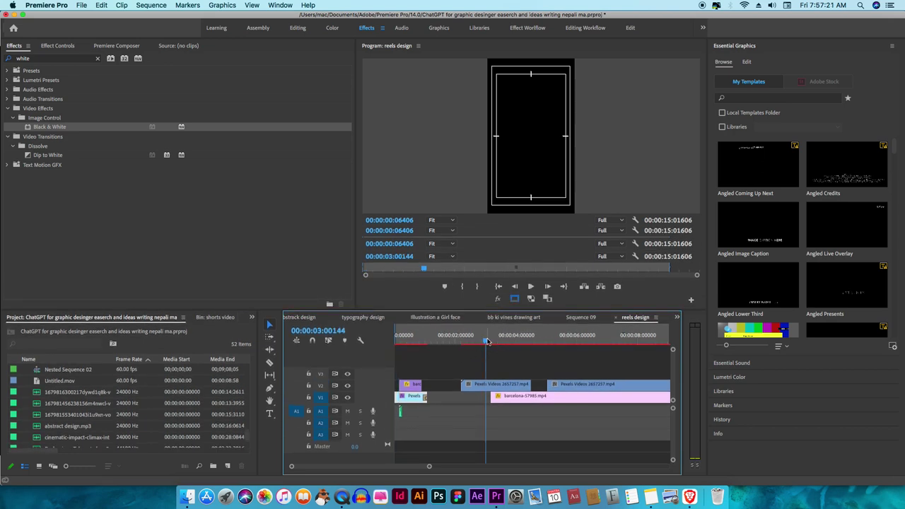
pyautogui.moveTo(486, 341); pyautogui.dragTo(396, 341)
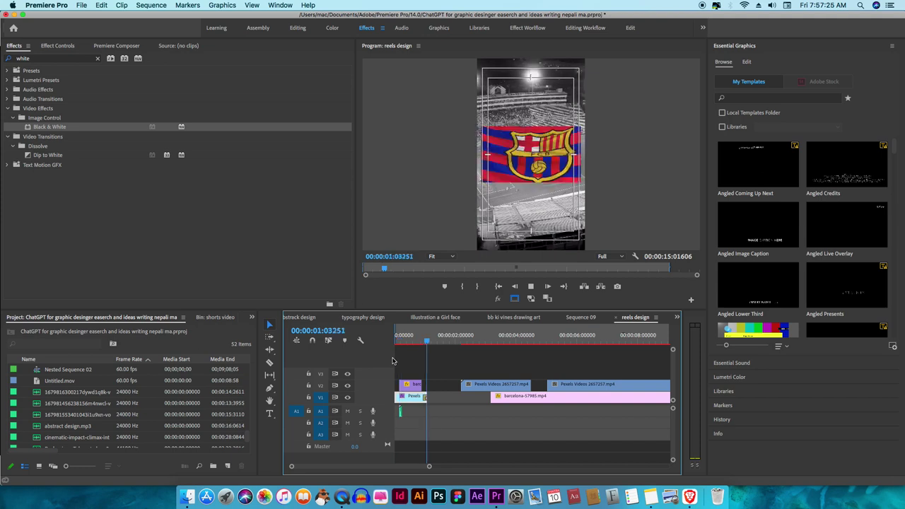
pyautogui.press('space')
pyautogui.press('-')
pyautogui.press('-')
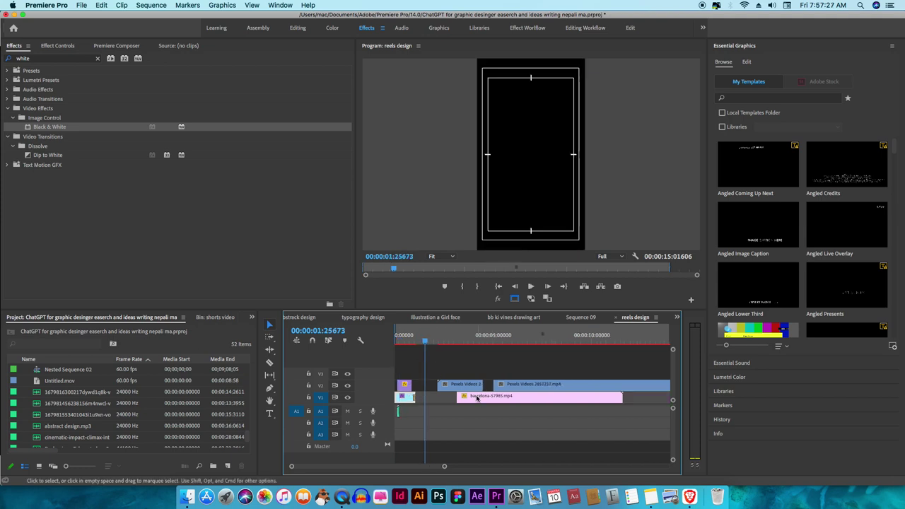
pyautogui.moveTo(431, 347); pyautogui.dragTo(456, 344)
# Step: Move the second Pexels clip down onto V1, trim the Barcelona flag clip shorter, then go to Brave
pyautogui.click(460, 387)
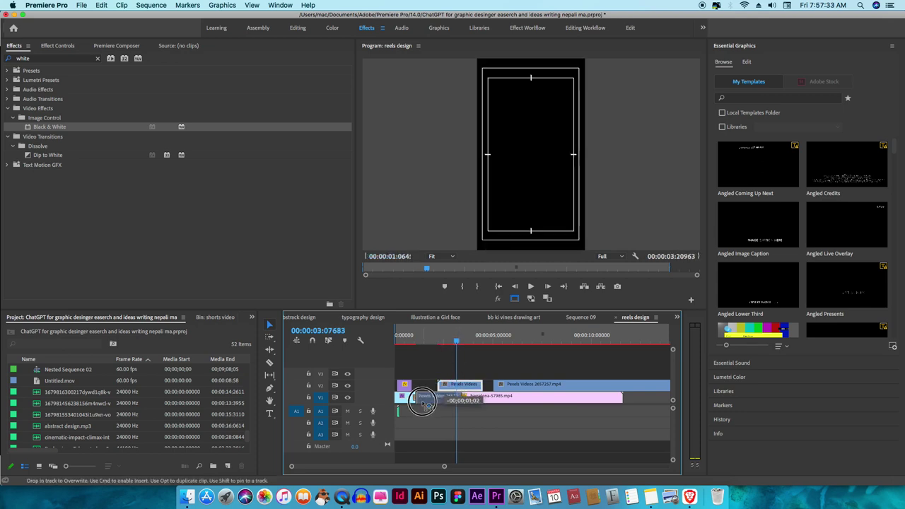
pyautogui.moveTo(444, 388); pyautogui.dragTo(420, 397)
pyautogui.press('space')
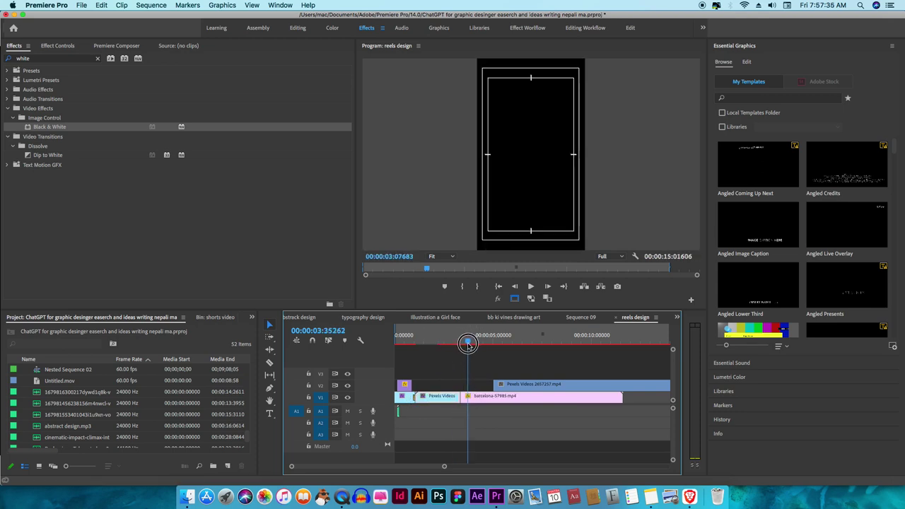
pyautogui.press('-')
pyautogui.press('-')
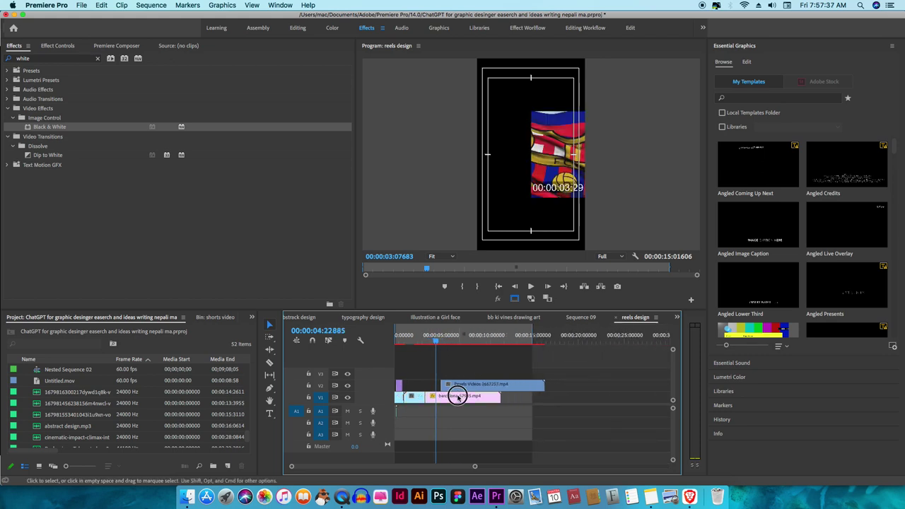
pyautogui.moveTo(429, 396); pyautogui.dragTo(439, 397)
pyautogui.click(439, 342)
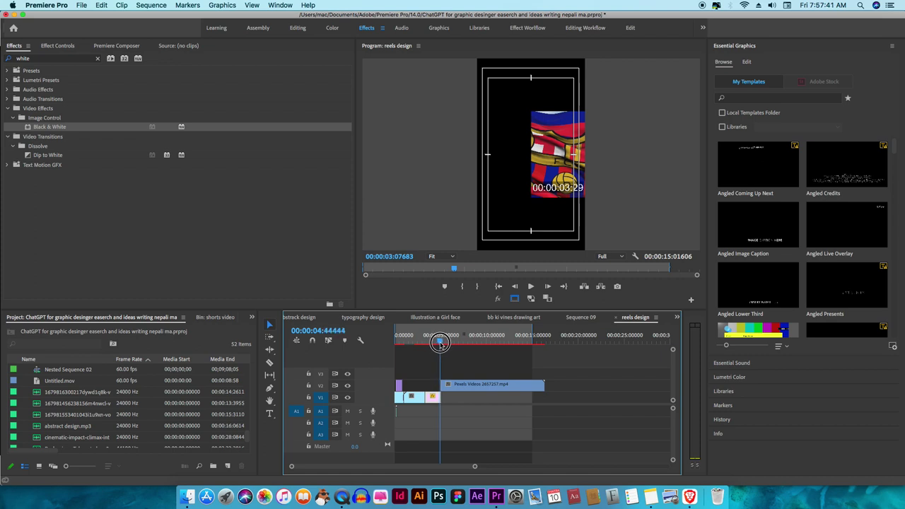
pyautogui.moveTo(440, 343)
pyautogui.mouseDown()
pyautogui.moveTo(480, 344)
pyautogui.moveTo(444, 357)
pyautogui.mouseUp()
pyautogui.click(463, 386)
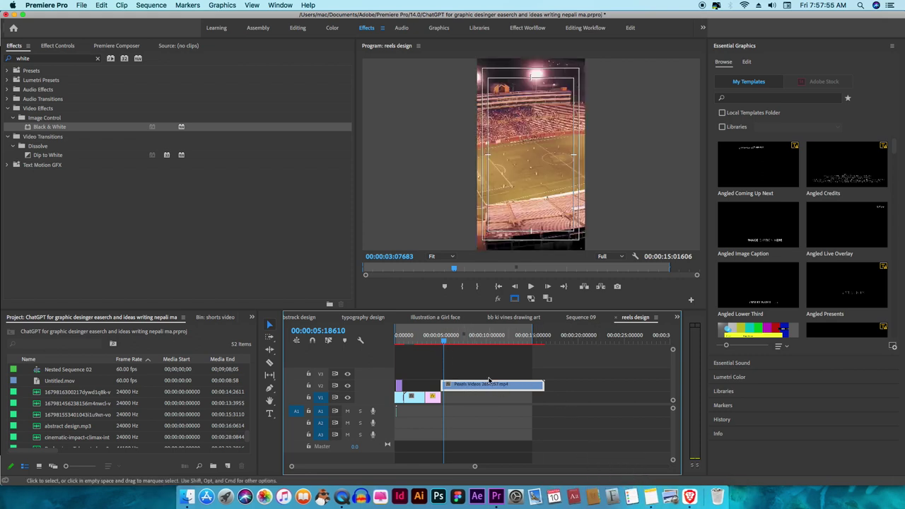
pyautogui.click(689, 497)
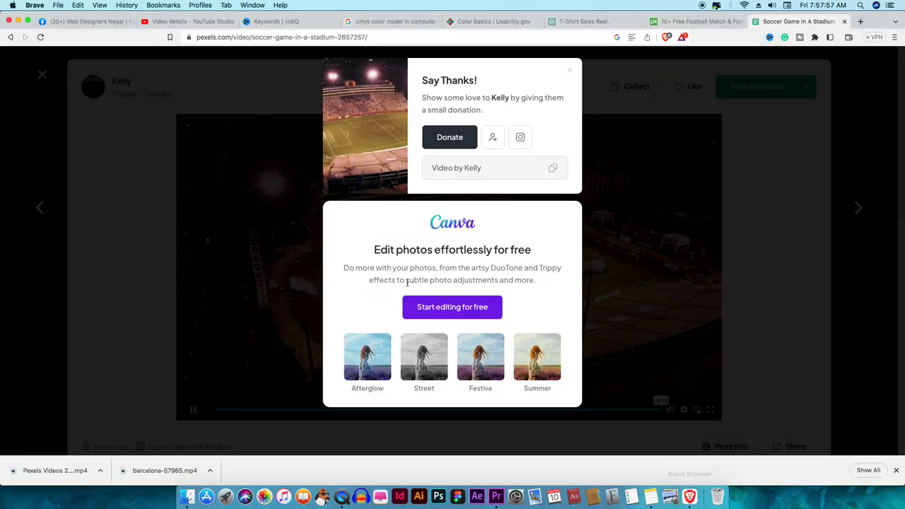
# Step: Return to the football stadium results and open the vertical football drills video
pyautogui.click(10, 37)
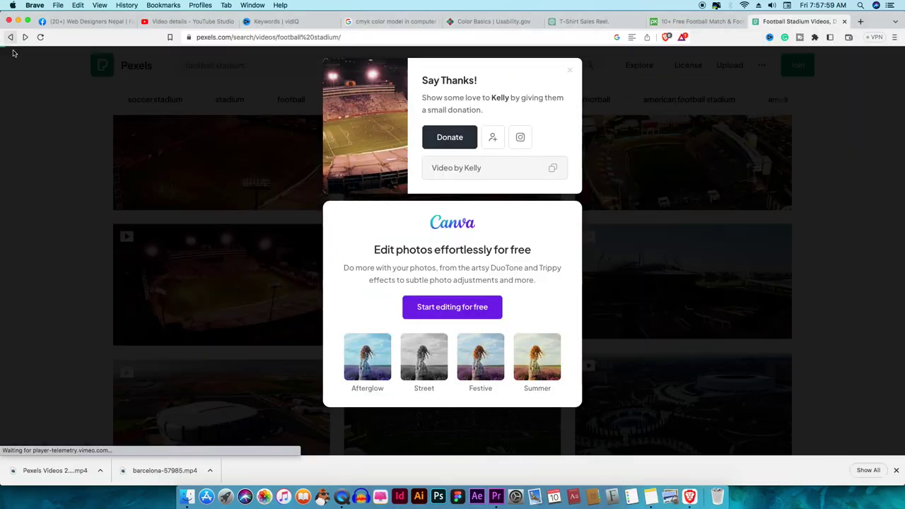
pyautogui.scroll(-10, 452, 283)
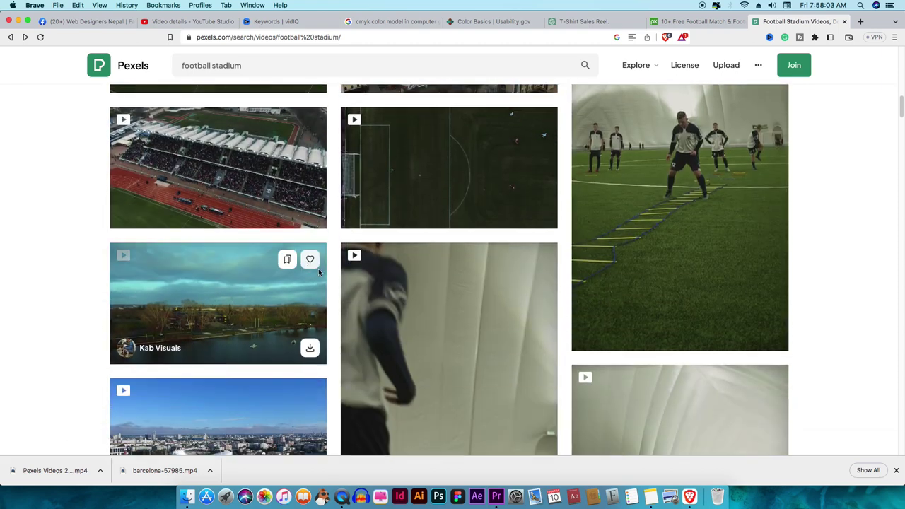
pyautogui.click(674, 307)
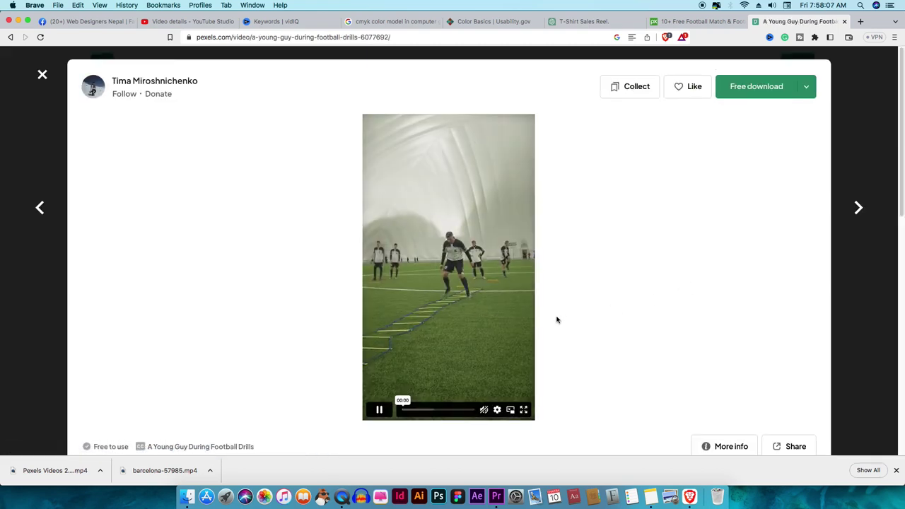
pyautogui.scroll(-5, 523, 336)
pyautogui.scroll(5, 690, 255)
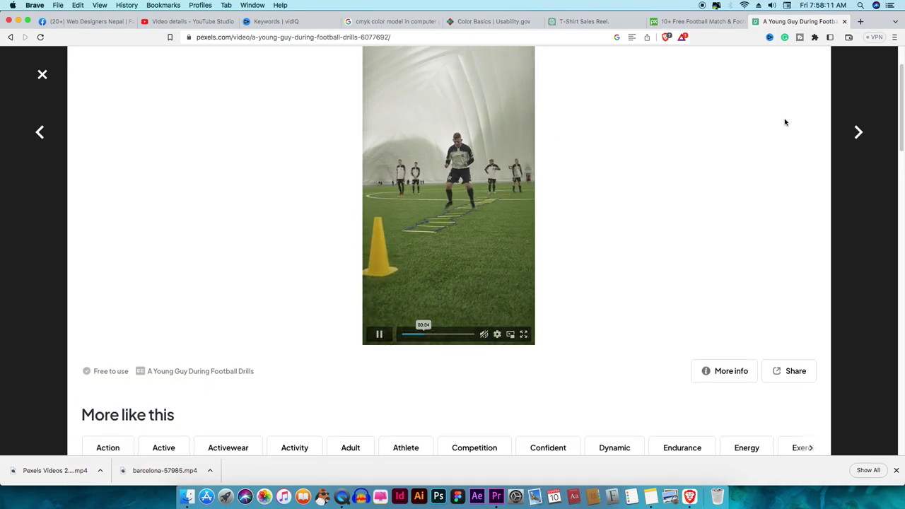
pyautogui.scroll(1, 381, 409)
pyautogui.click(382, 408)
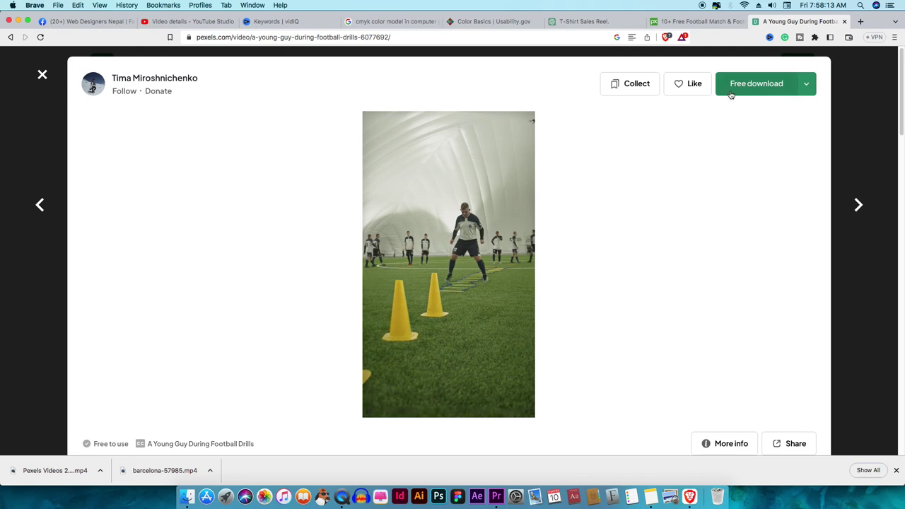
# Step: Download the drills video to Downloads and reveal it in Finder
pyautogui.click(732, 92)
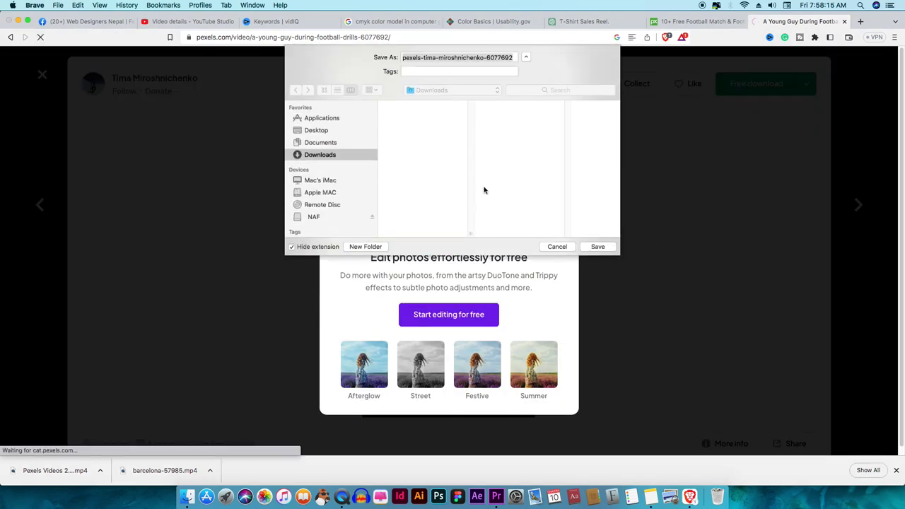
pyautogui.click(598, 247)
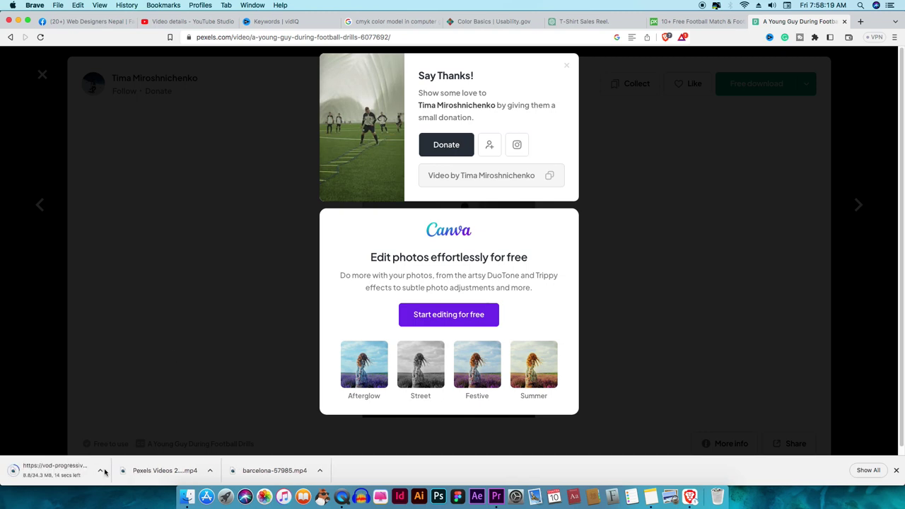
pyautogui.click(102, 471)
pyautogui.click(125, 461)
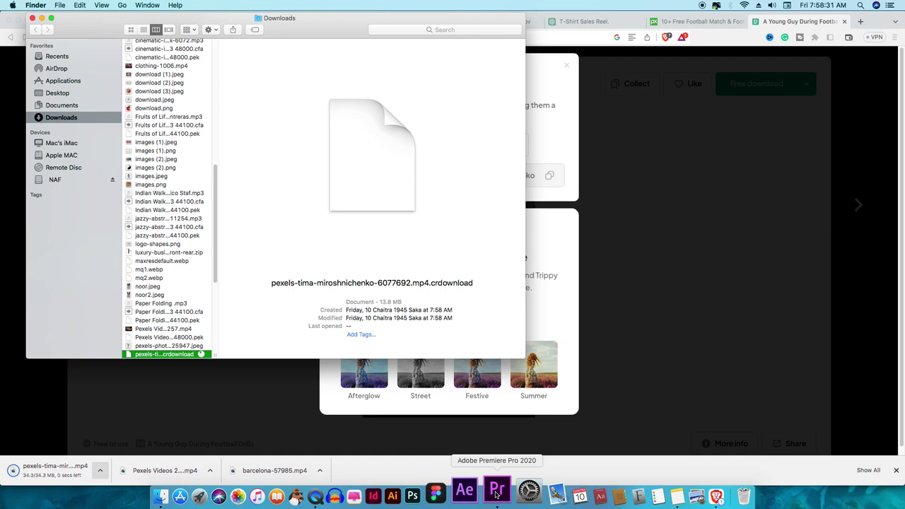
pyautogui.click(497, 495)
# Step: Place the drills clip on V1 after the flag clip and trim it to end near 9 seconds
pyautogui.moveTo(167, 353)
pyautogui.mouseDown()
pyautogui.moveTo(458, 384)
pyautogui.moveTo(468, 396)
pyautogui.mouseUp()
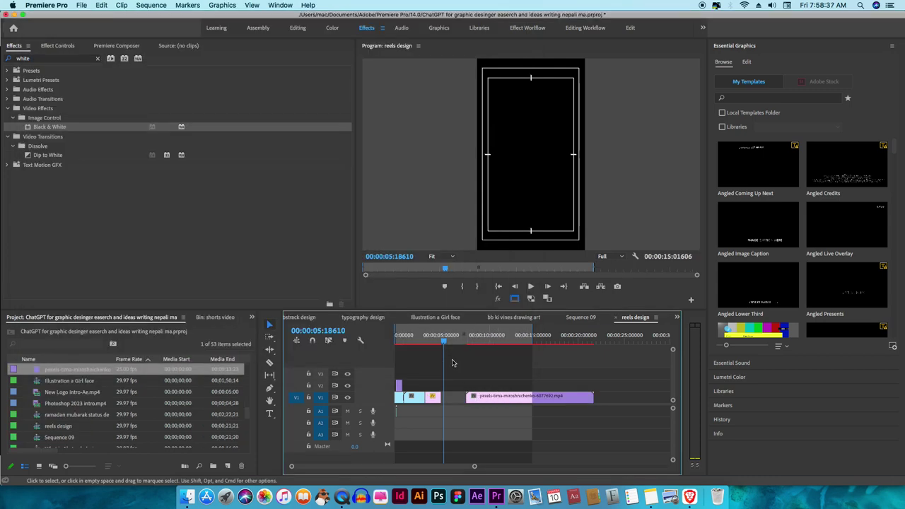
pyautogui.moveTo(444, 342)
pyautogui.mouseDown()
pyautogui.moveTo(419, 354)
pyautogui.moveTo(426, 348)
pyautogui.mouseUp()
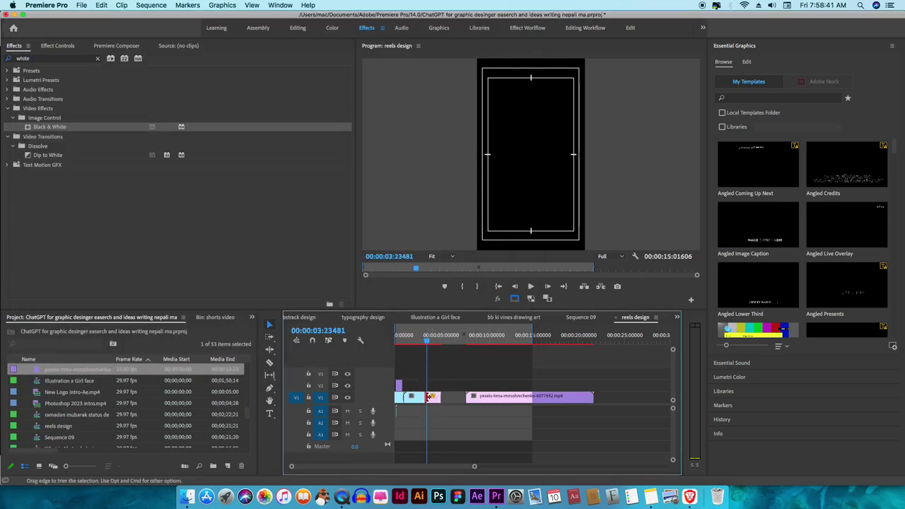
pyautogui.moveTo(499, 401); pyautogui.dragTo(498, 396)
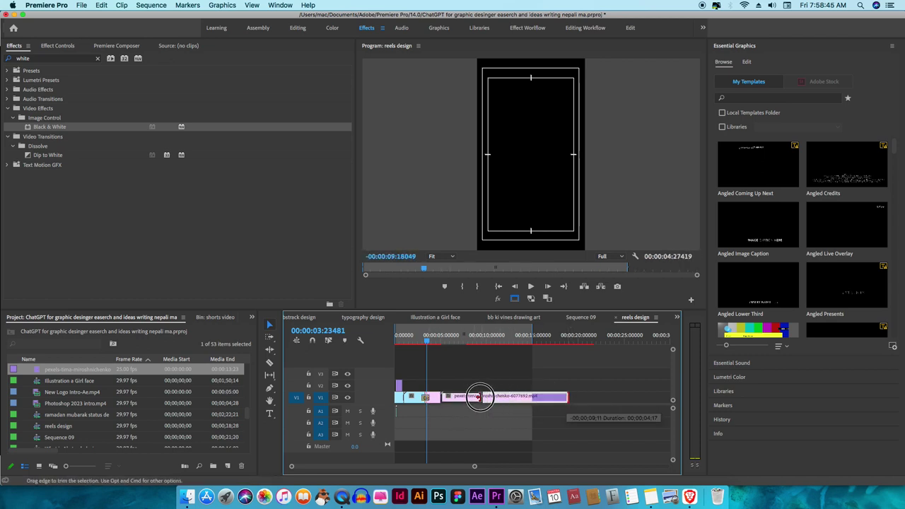
pyautogui.moveTo(499, 396); pyautogui.dragTo(482, 396)
pyautogui.click(440, 342)
pyautogui.press('space')
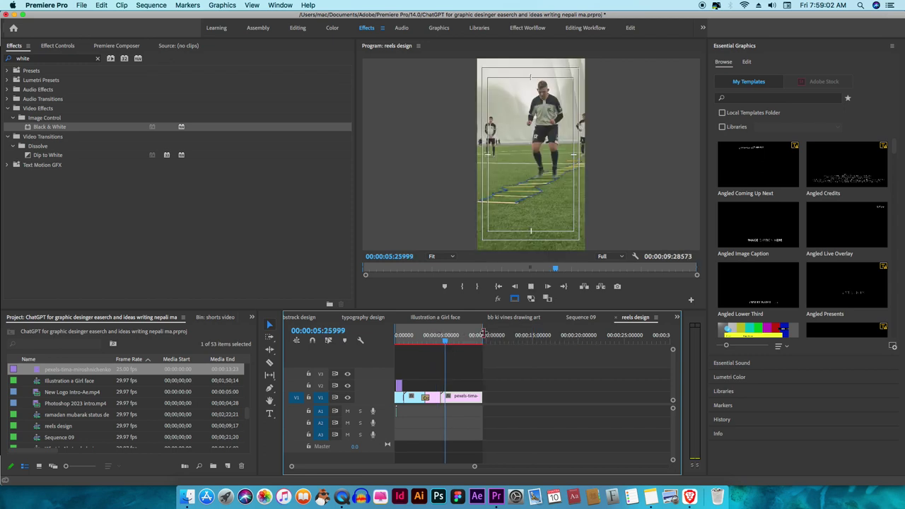
pyautogui.press('space')
pyautogui.moveTo(443, 396); pyautogui.dragTo(443, 396)
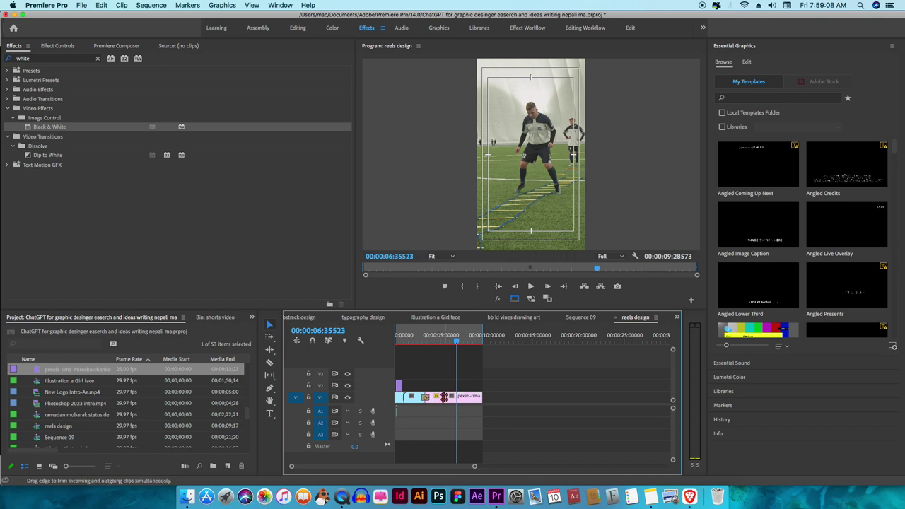
pyautogui.moveTo(460, 343); pyautogui.dragTo(464, 345)
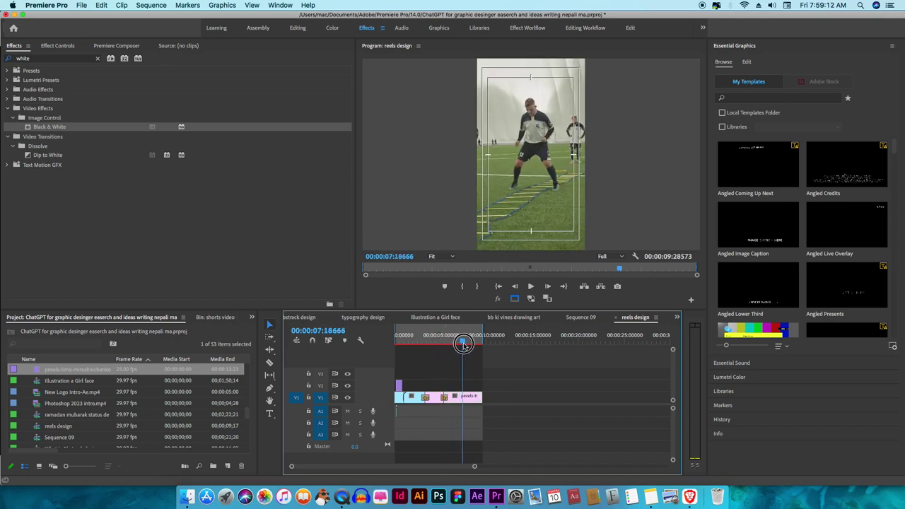
pyautogui.moveTo(464, 344); pyautogui.dragTo(466, 344)
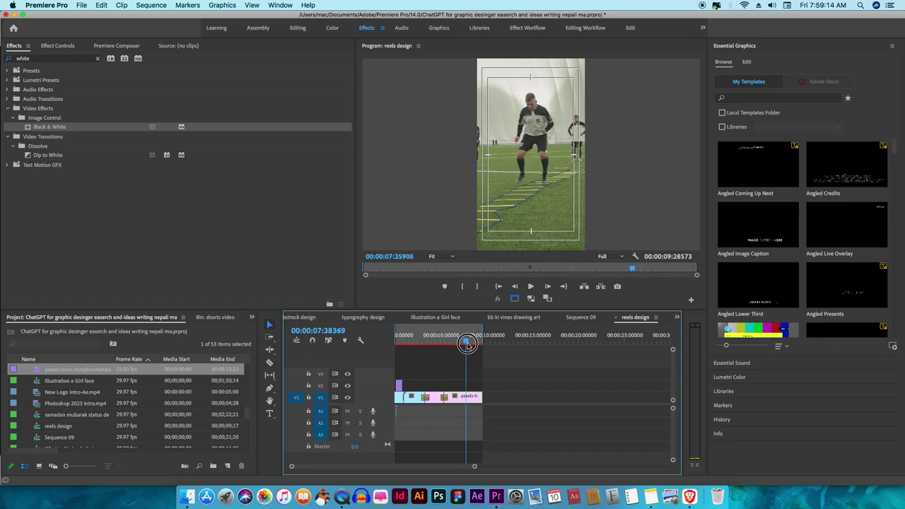
# Step: With the Pen tool, pull down a keyframe at the drills clip's end
pyautogui.scroll(3, 391, 400)
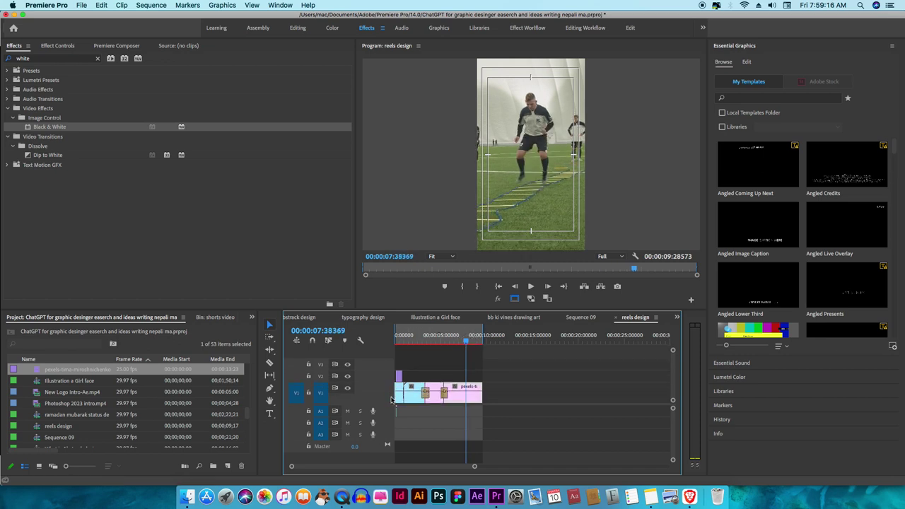
pyautogui.scroll(1, 391, 400)
pyautogui.press('p')
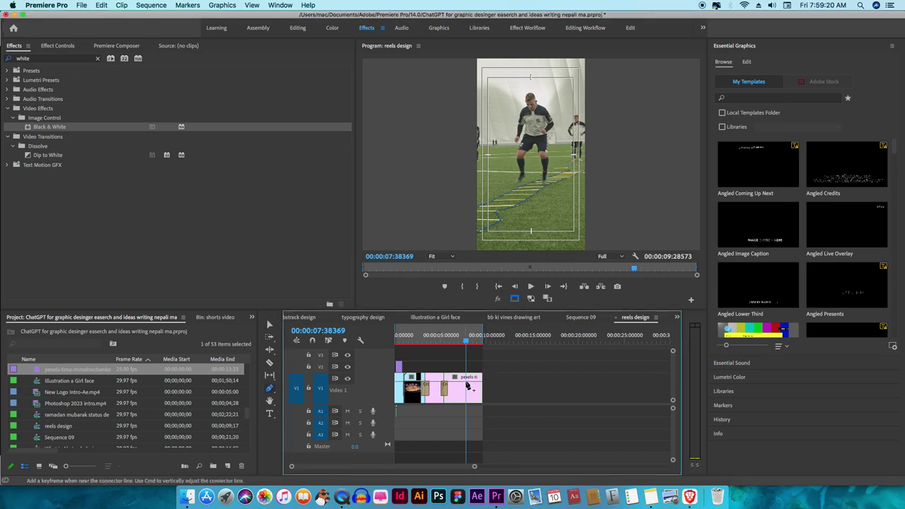
pyautogui.moveTo(468, 386); pyautogui.dragTo(480, 397)
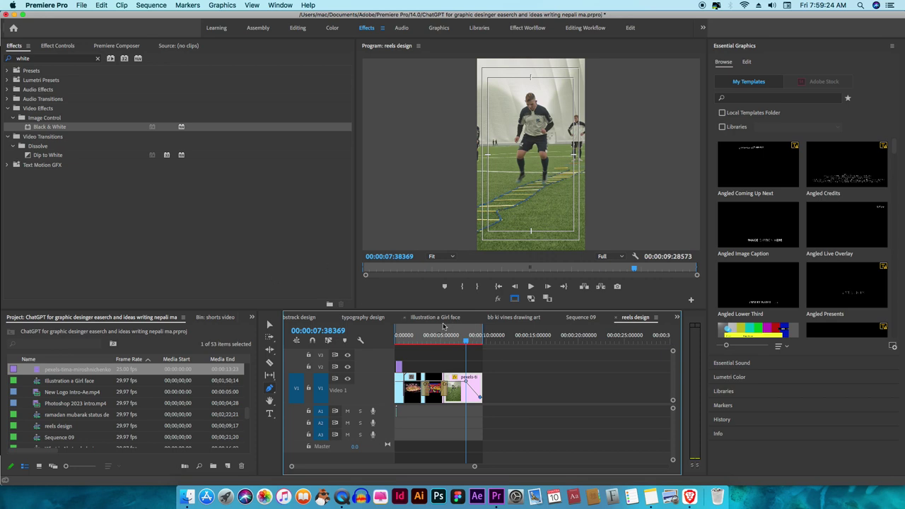
pyautogui.click(467, 342)
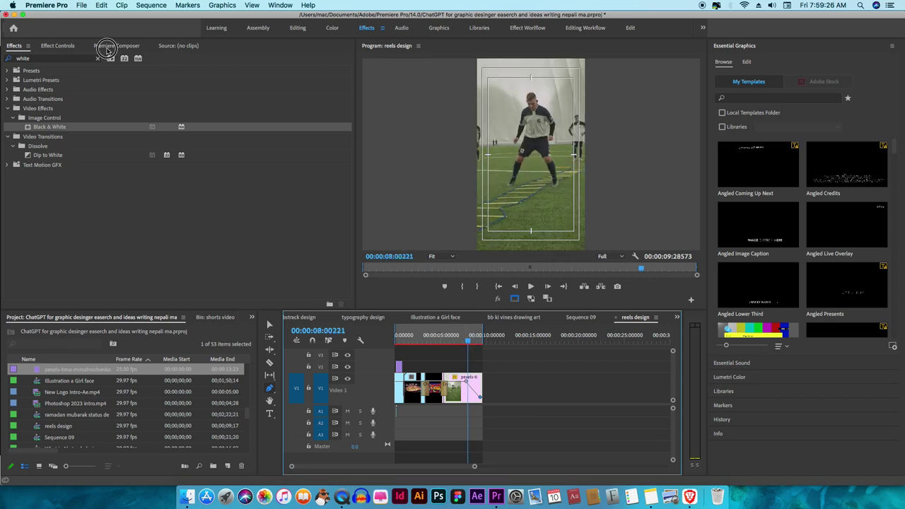
# Step: Add the Premiere Composer '1-Line Fill Text Box 1 - Up' graphic to V2 above the drills clip
pyautogui.click(111, 46)
pyautogui.scroll(5, 48, 152)
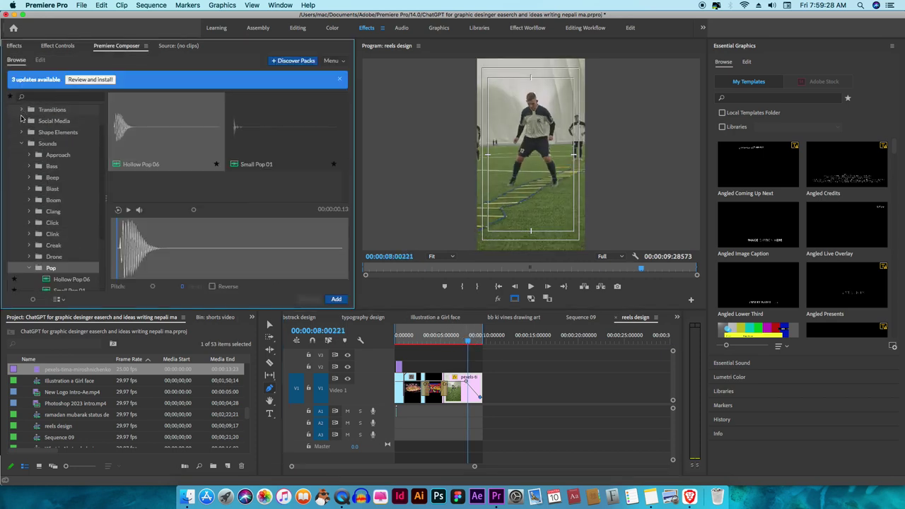
pyautogui.click(22, 144)
pyautogui.click(22, 122)
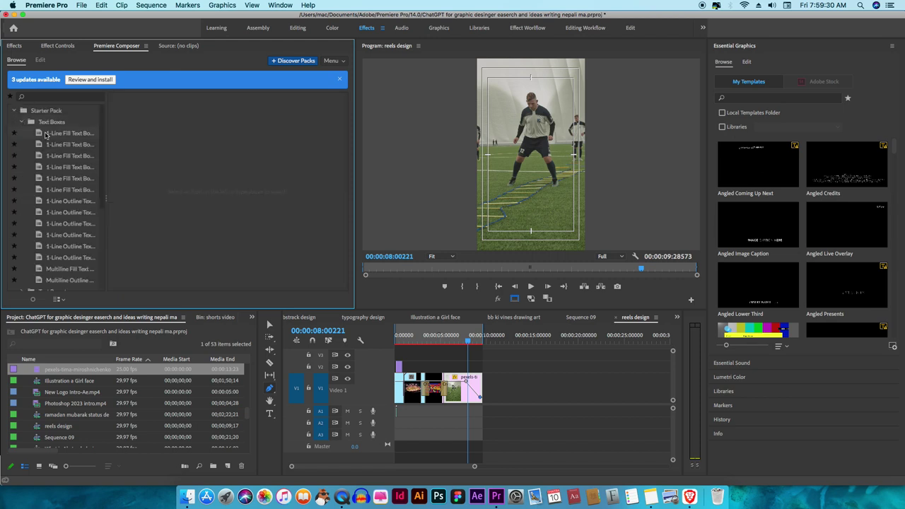
pyautogui.click(51, 134)
pyautogui.click(52, 122)
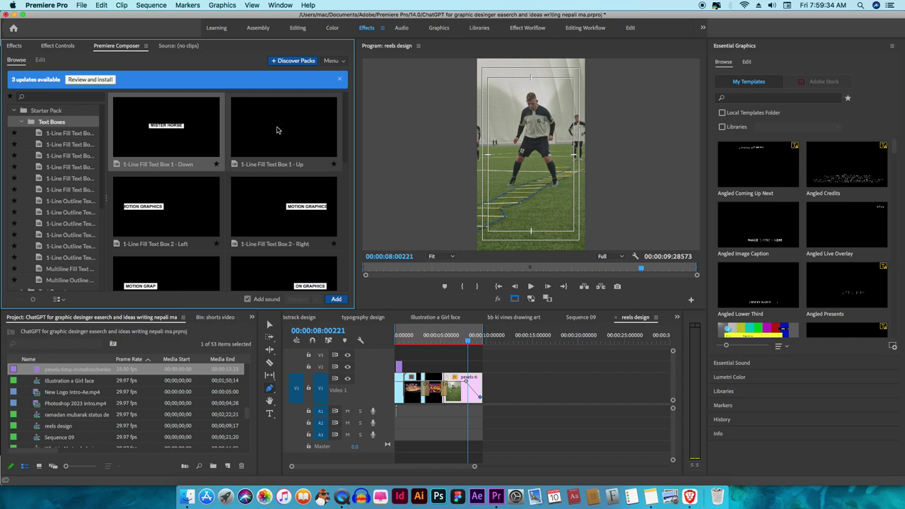
pyautogui.moveTo(277, 131); pyautogui.dragTo(481, 371)
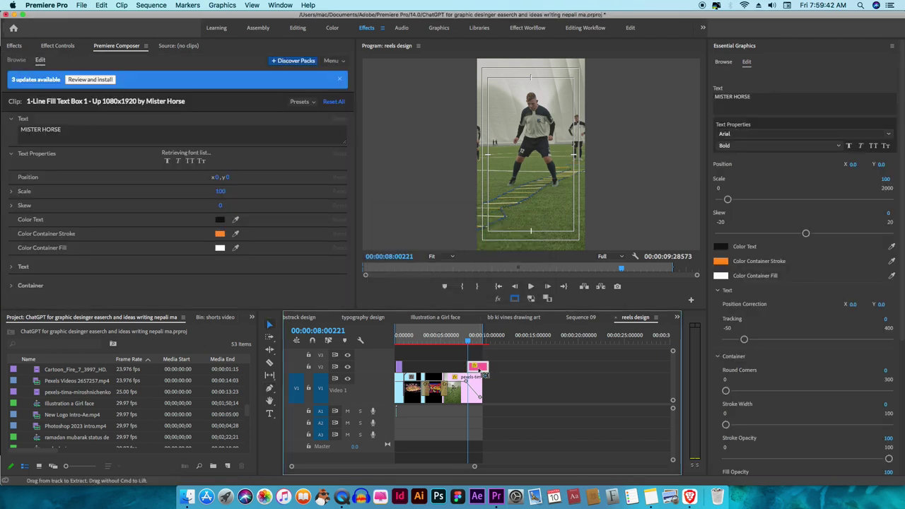
# Step: Set the text box clip's duration to 00;00;02;12
pyautogui.press('super+r')
pyautogui.click(443, 224)
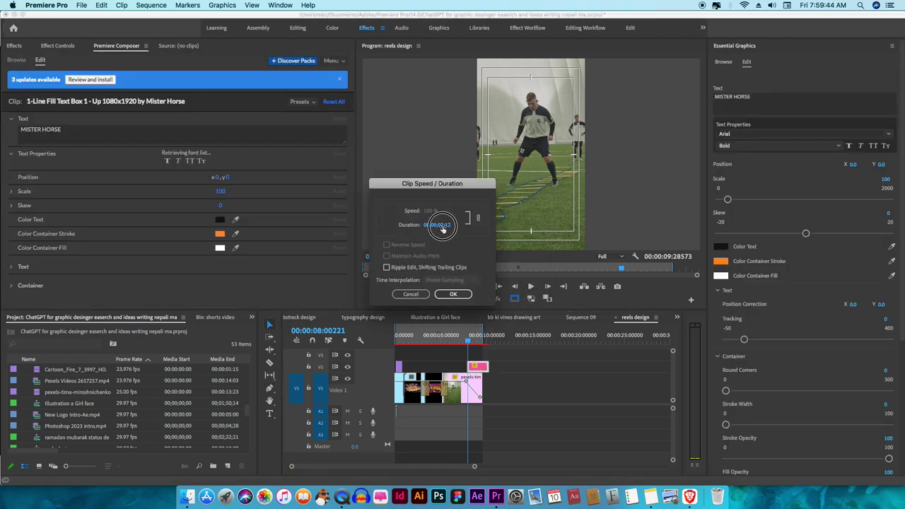
pyautogui.write('2')
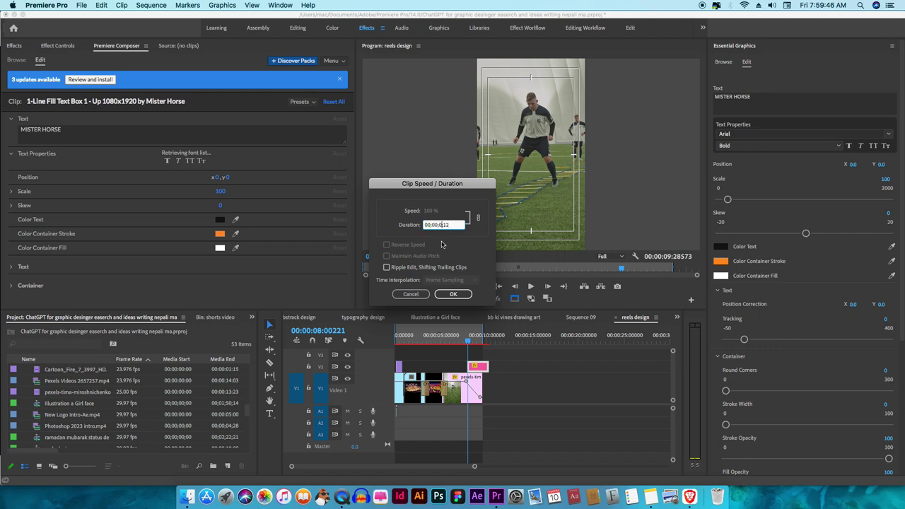
pyautogui.click(452, 293)
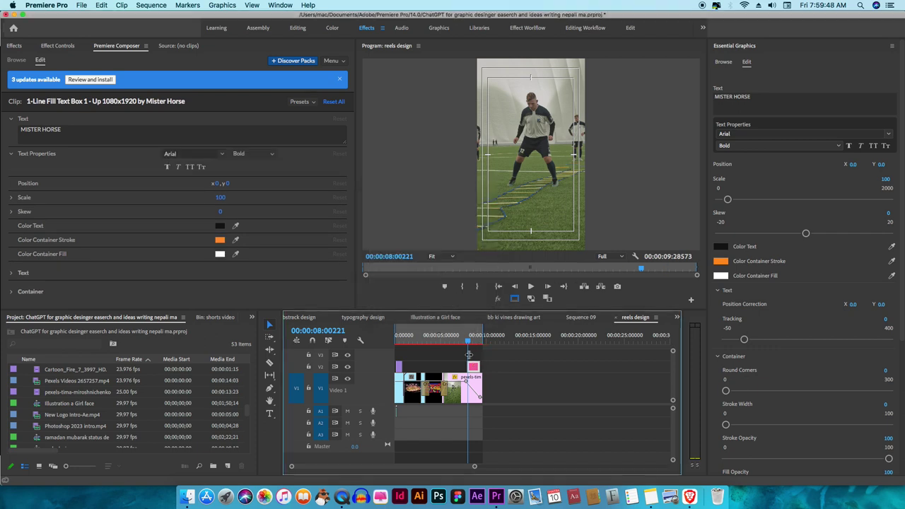
pyautogui.press('=')
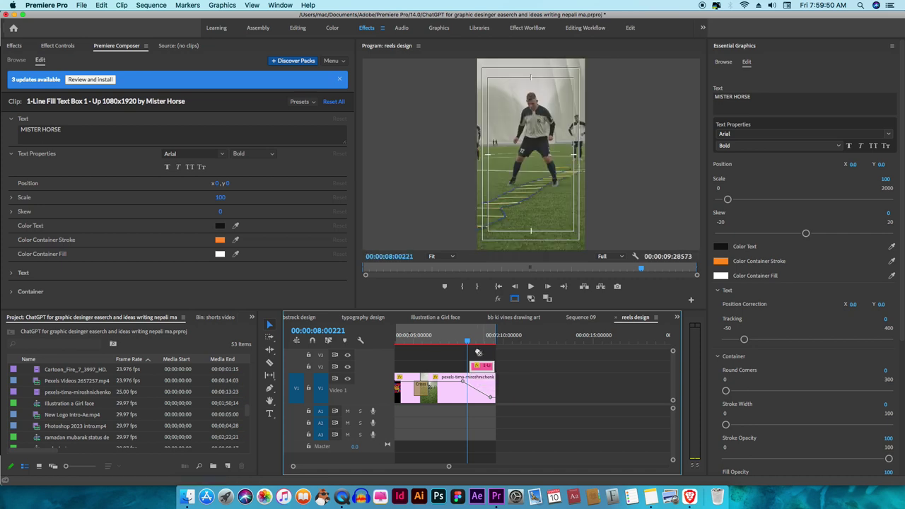
pyautogui.click(478, 341)
# Step: Replace the MISTER HORSE title text with 'Apply today' in Essential Graphics
pyautogui.click(482, 365)
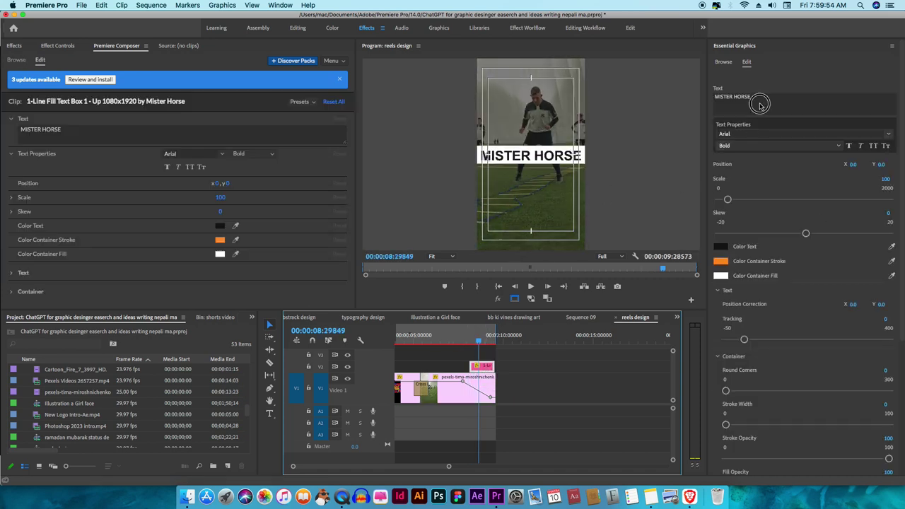
pyautogui.click(760, 105)
pyautogui.moveTo(757, 99); pyautogui.dragTo(711, 97)
pyautogui.press('BackSpace')
pyautogui.write('Apply today')
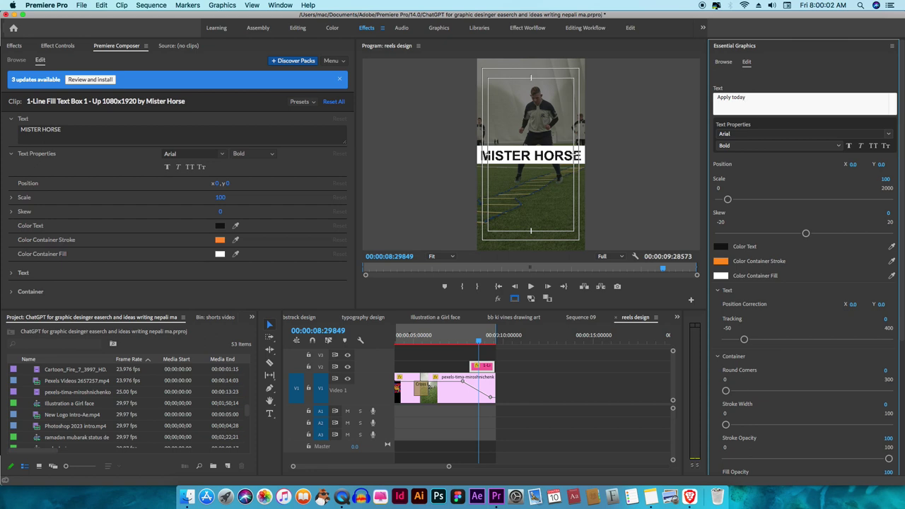
pyautogui.click(704, 101)
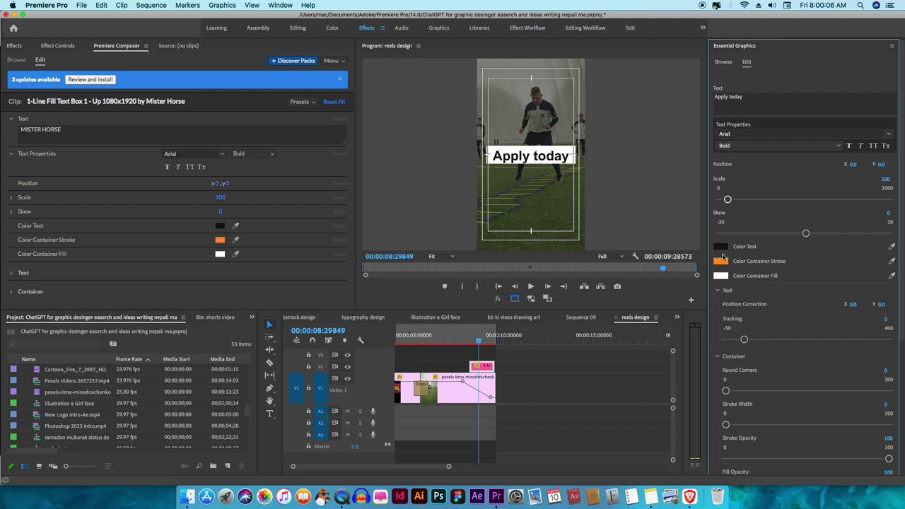
pyautogui.click(721, 276)
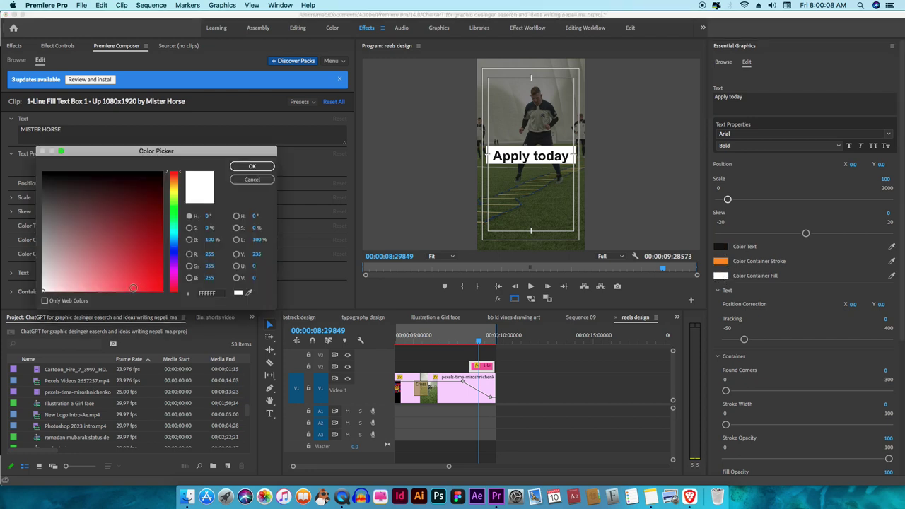
# Step: Give the text box a red container fill and white text colour
pyautogui.click(137, 294)
pyautogui.moveTo(137, 295); pyautogui.dragTo(122, 292)
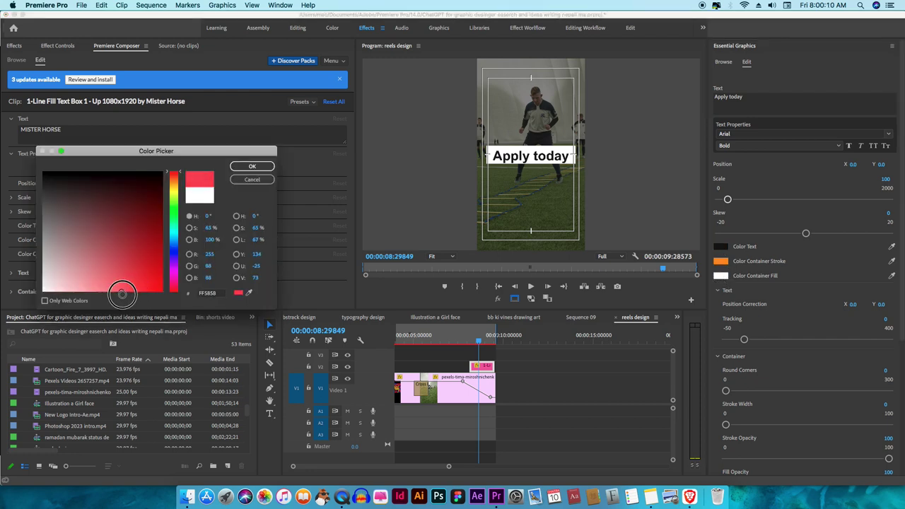
pyautogui.click(253, 167)
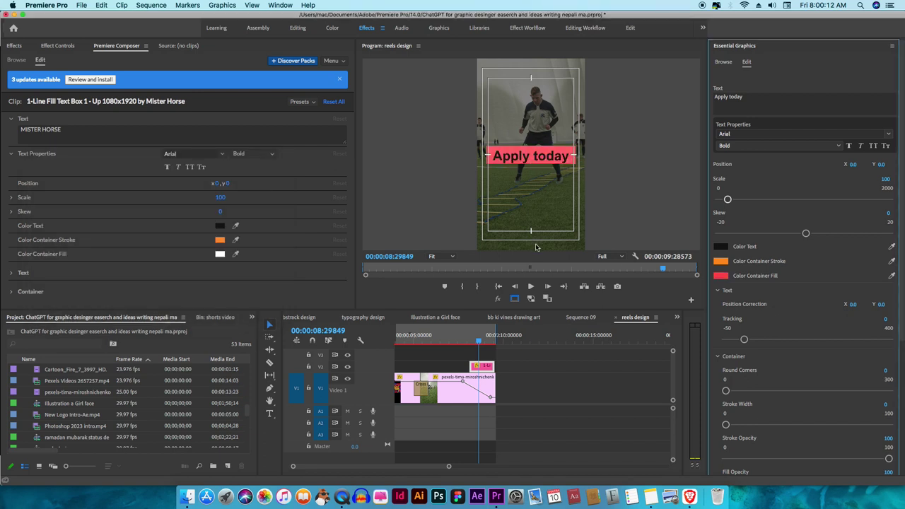
pyautogui.click(720, 247)
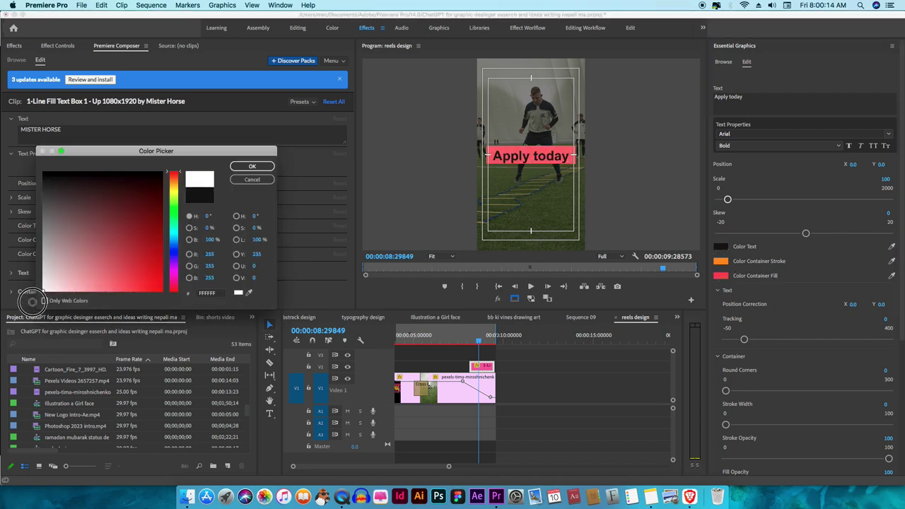
pyautogui.click(245, 172)
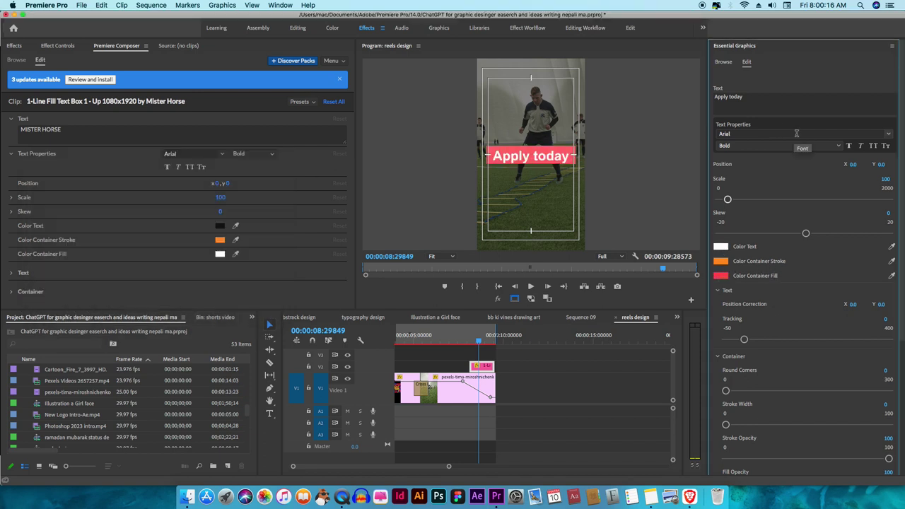
# Step: Switch the title font to Ayuthaya and reduce its scale to 72
pyautogui.click(785, 134)
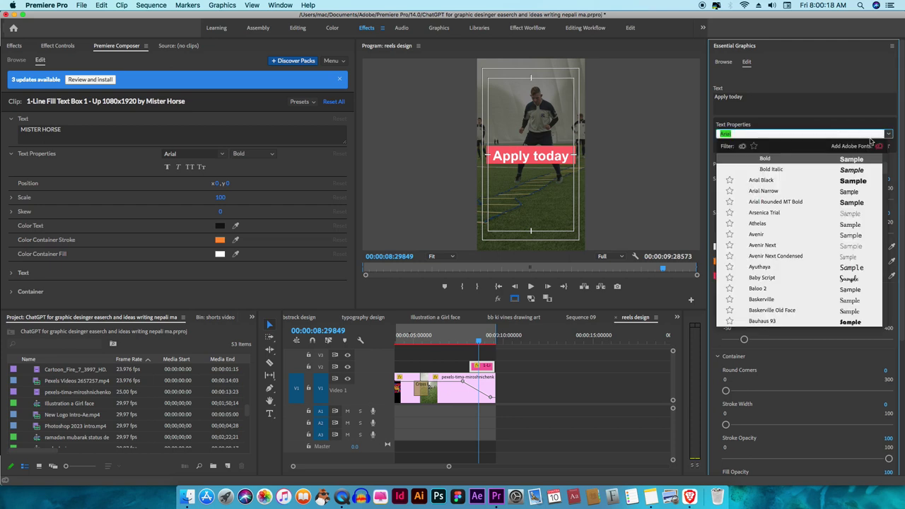
pyautogui.click(852, 267)
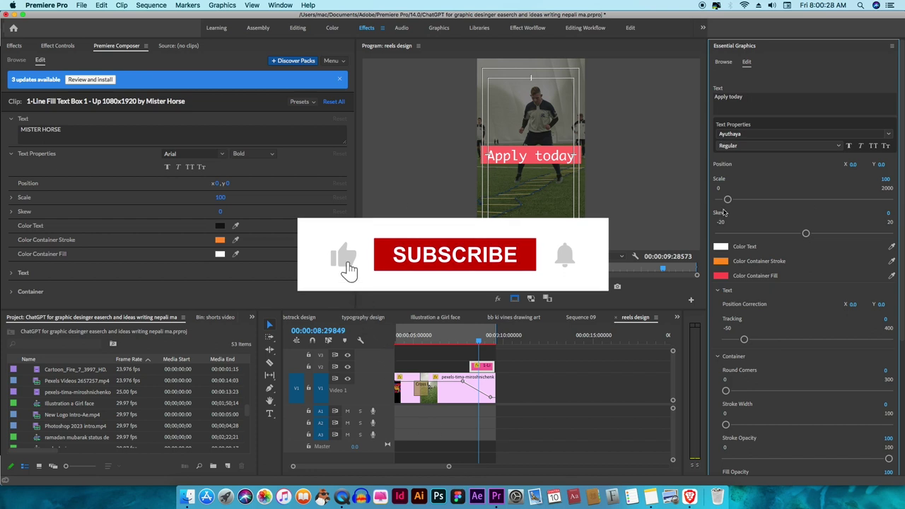
pyautogui.moveTo(728, 199); pyautogui.dragTo(726, 200)
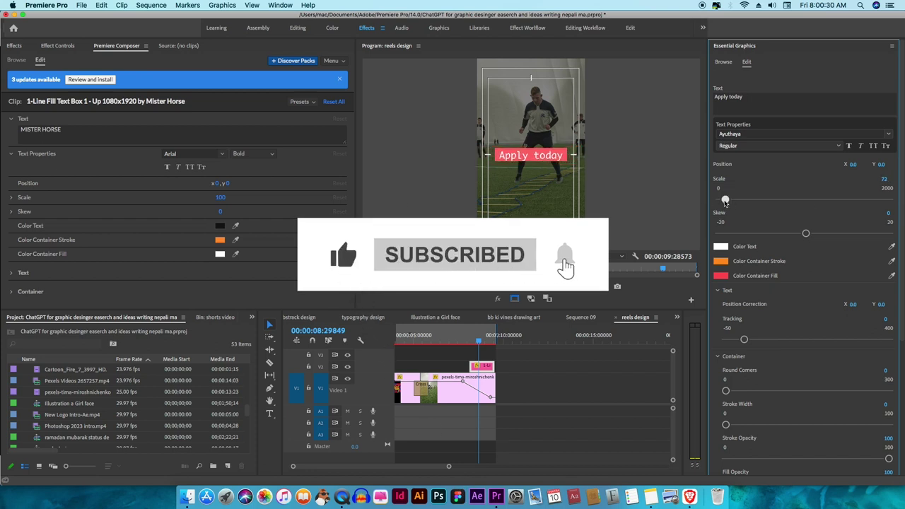
pyautogui.click(462, 344)
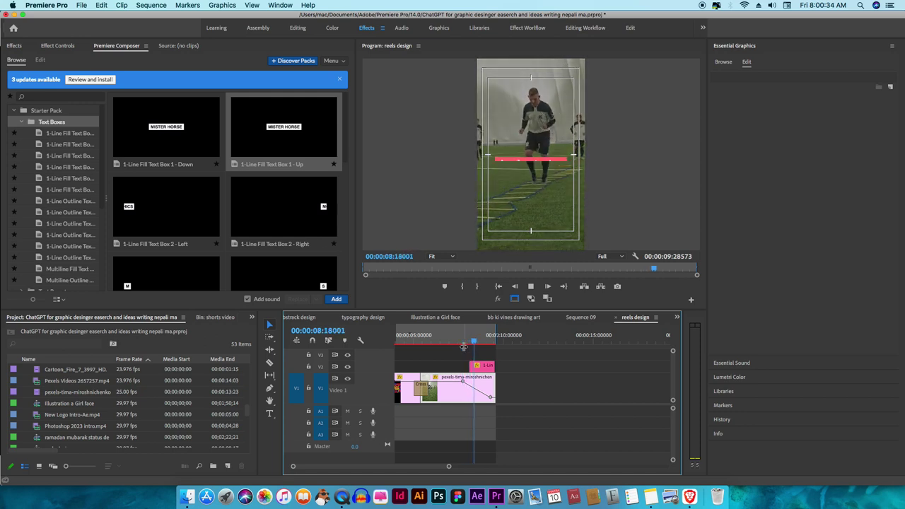
pyautogui.press('space')
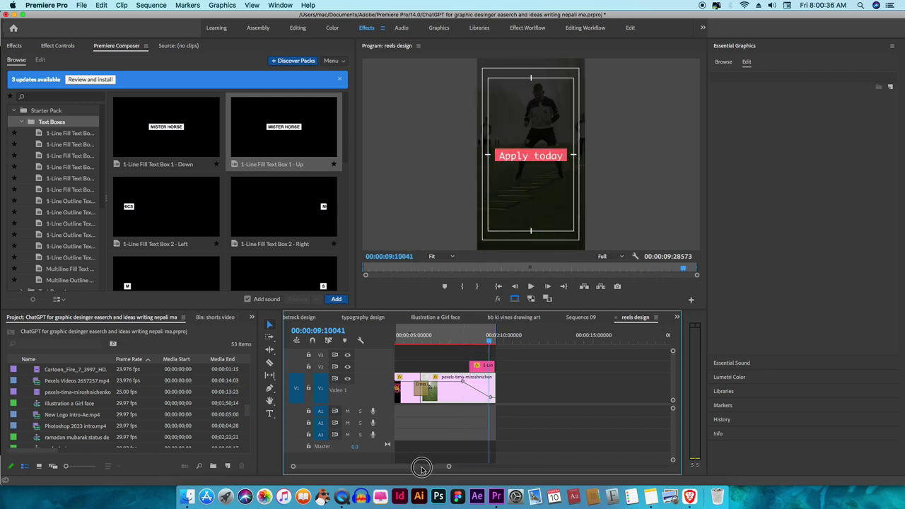
pyautogui.hscroll(-5, 417, 466)
pyautogui.moveTo(563, 338); pyautogui.dragTo(427, 351)
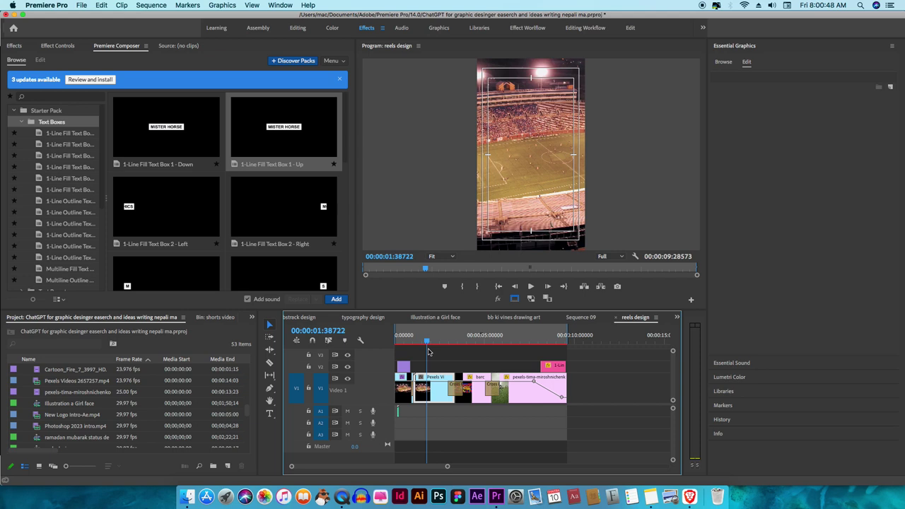
# Step: Drag the voicemaker voiceover MP3 from Downloads onto the start of audio track A2
pyautogui.click(187, 496)
pyautogui.scroll(10, 159, 201)
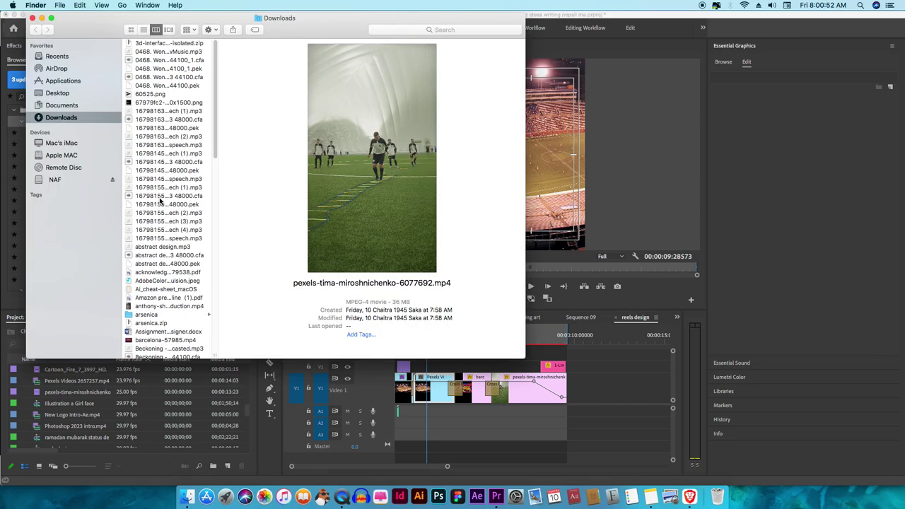
pyautogui.click(149, 136)
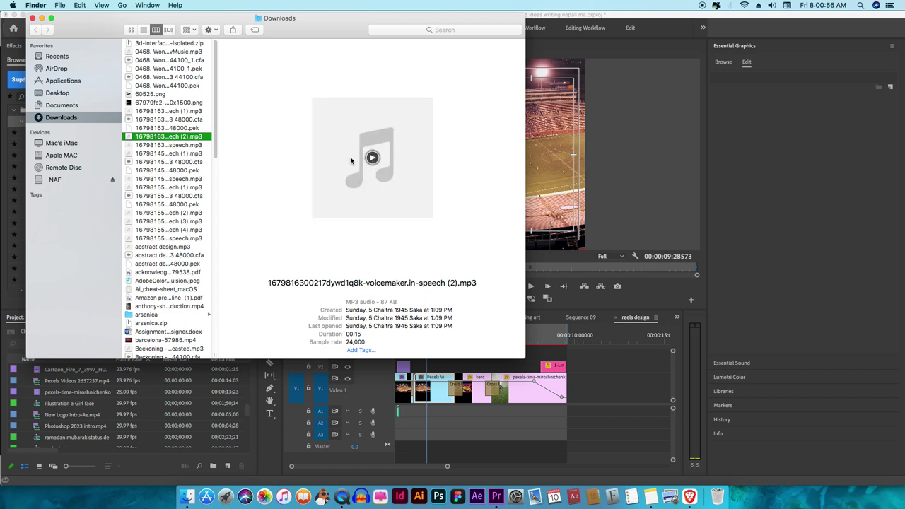
pyautogui.moveTo(182, 137)
pyautogui.mouseDown()
pyautogui.moveTo(527, 422)
pyautogui.moveTo(443, 425)
pyautogui.mouseUp()
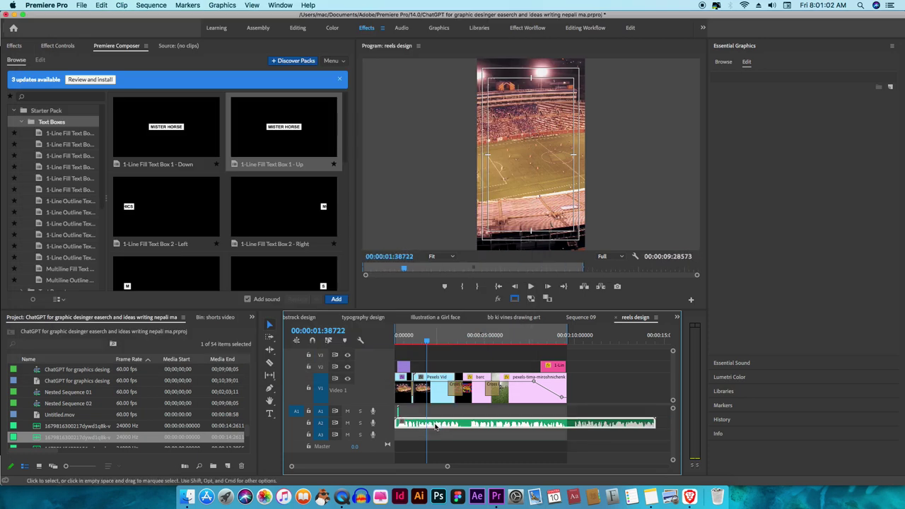
pyautogui.moveTo(447, 466); pyautogui.dragTo(411, 468)
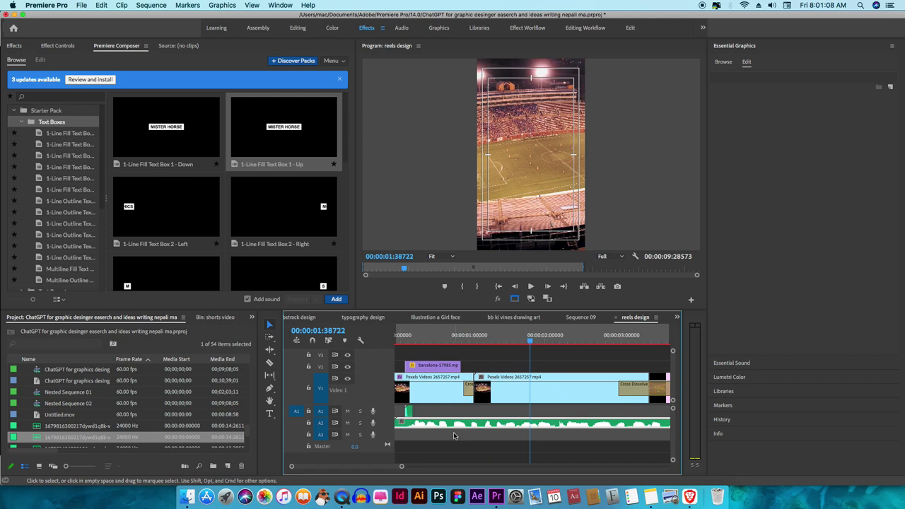
# Step: Delete the voiceover portion past the video's end and render the sequence previews
pyautogui.press('-')
pyautogui.press('-')
pyautogui.press('-')
pyautogui.press('-')
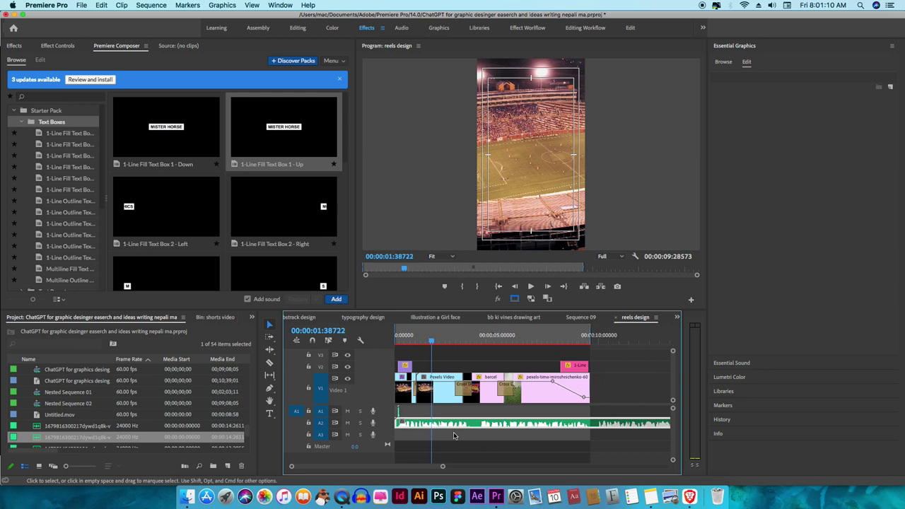
pyautogui.click(599, 423)
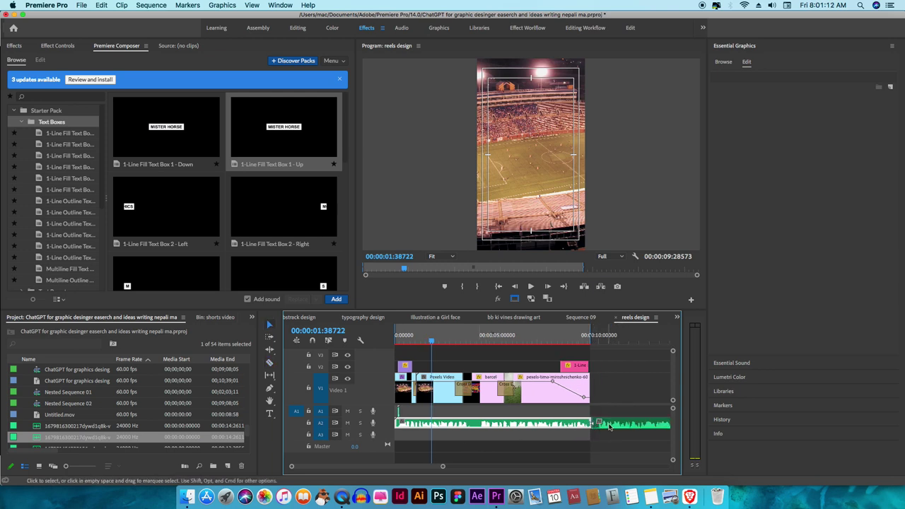
pyautogui.press('Delete')
pyautogui.moveTo(456, 341)
pyautogui.mouseDown()
pyautogui.moveTo(478, 342)
pyautogui.moveTo(395, 347)
pyautogui.mouseUp()
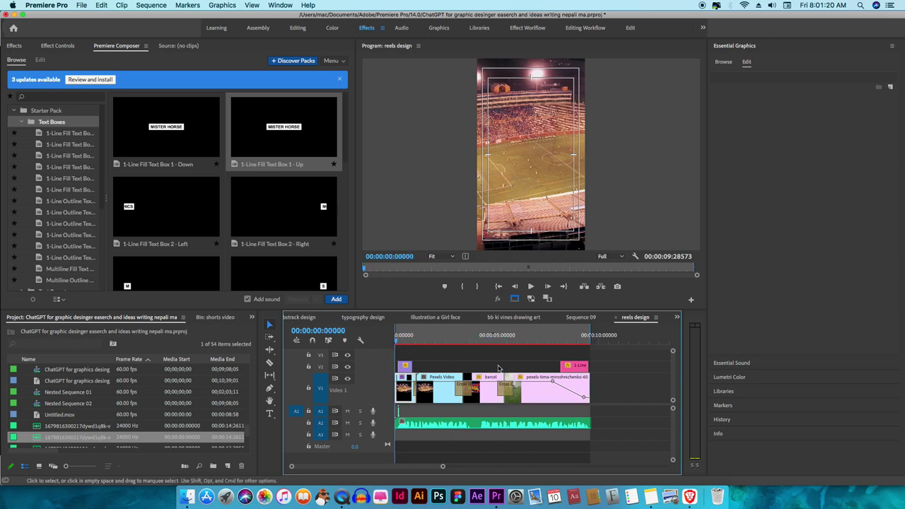
pyautogui.press('Return')
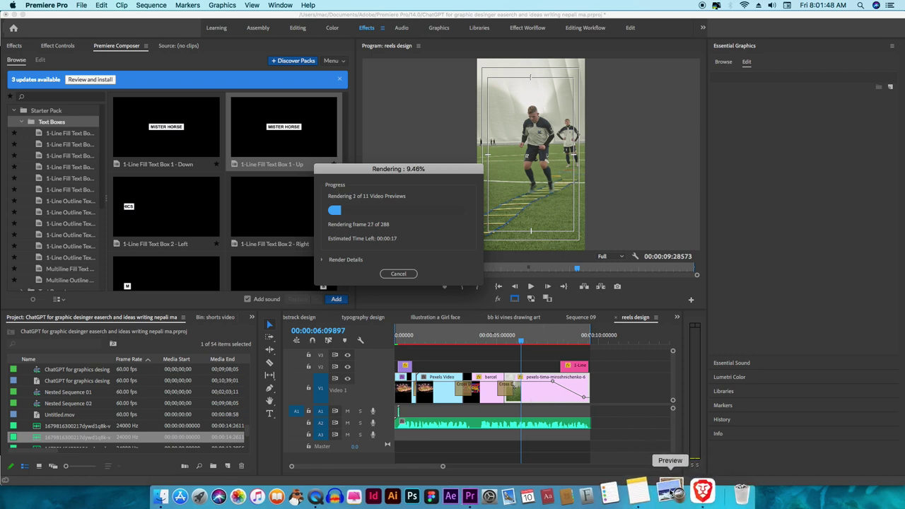
# Step: Bring Notes forward and select the 'T short product sale reel idea?' heading
pyautogui.click(649, 497)
pyautogui.moveTo(322, 212)
pyautogui.mouseDown()
pyautogui.moveTo(440, 212)
pyautogui.moveTo(319, 212)
pyautogui.mouseUp()
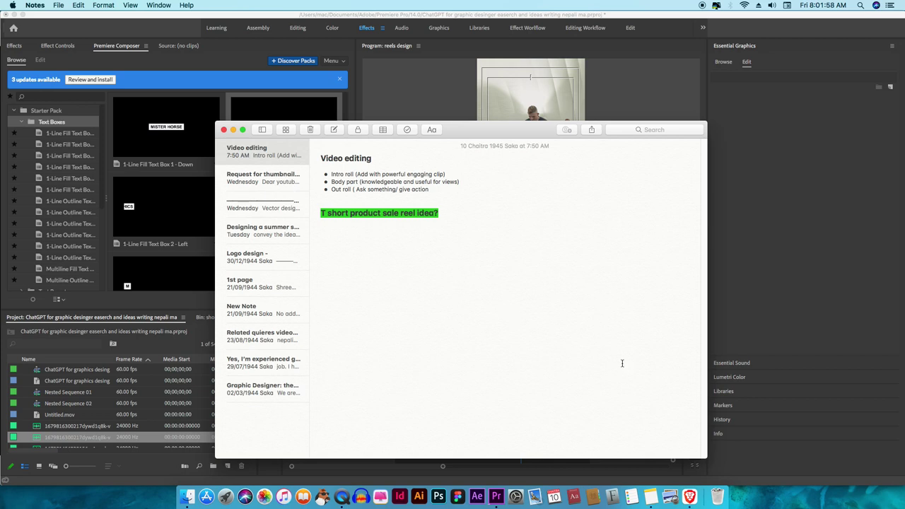
pyautogui.click(689, 497)
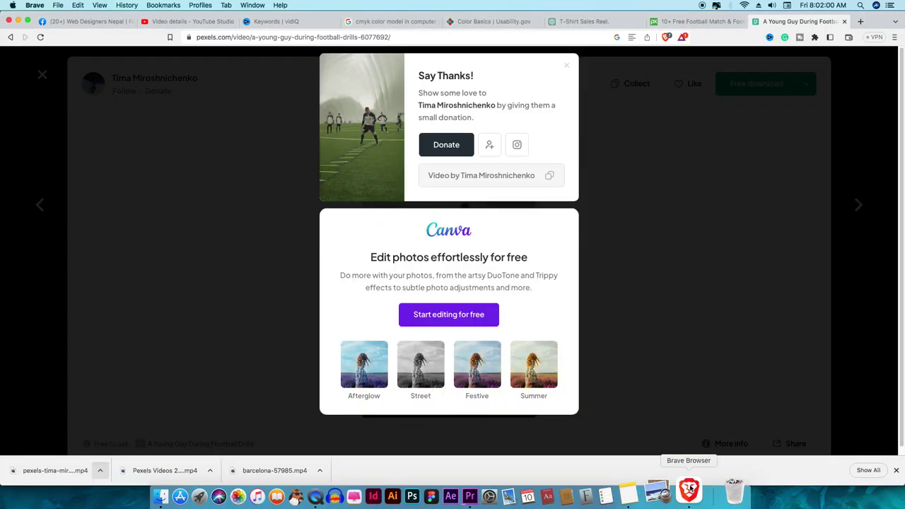
pyautogui.click(612, 22)
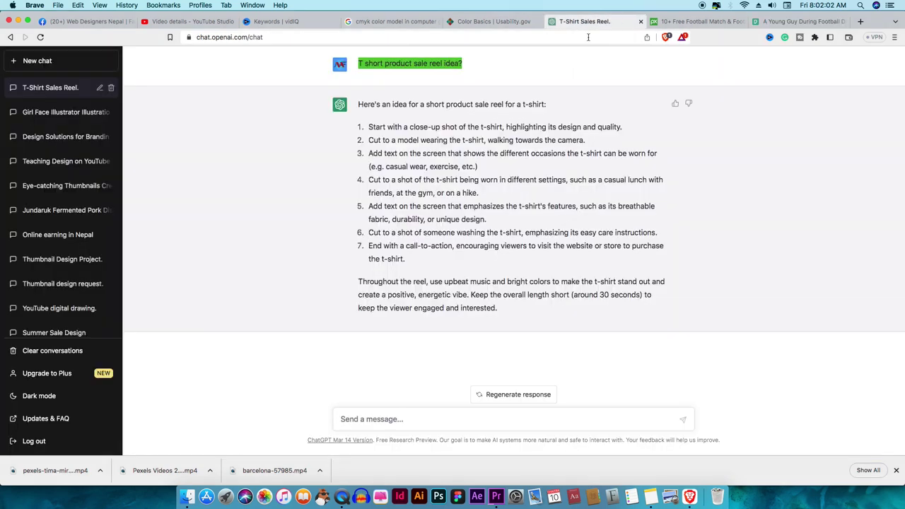
pyautogui.moveTo(369, 126); pyautogui.dragTo(577, 173)
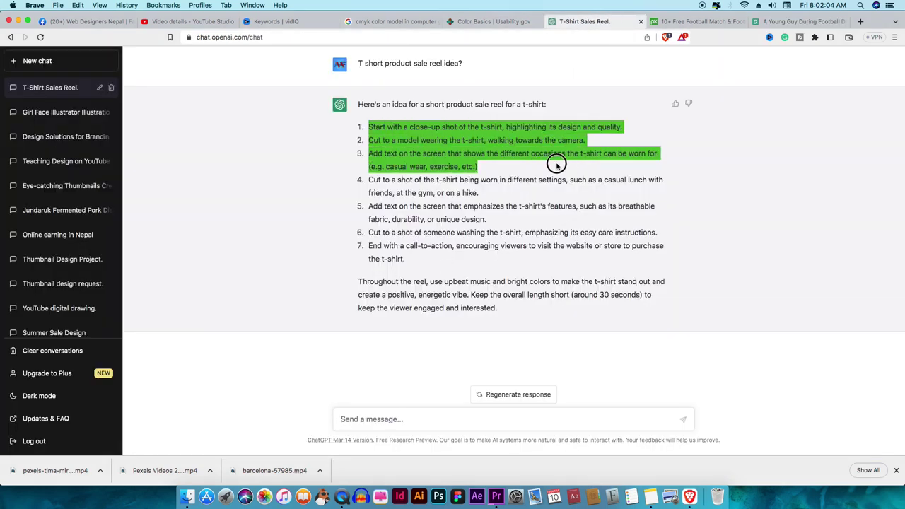
pyautogui.moveTo(369, 179); pyautogui.dragTo(508, 194)
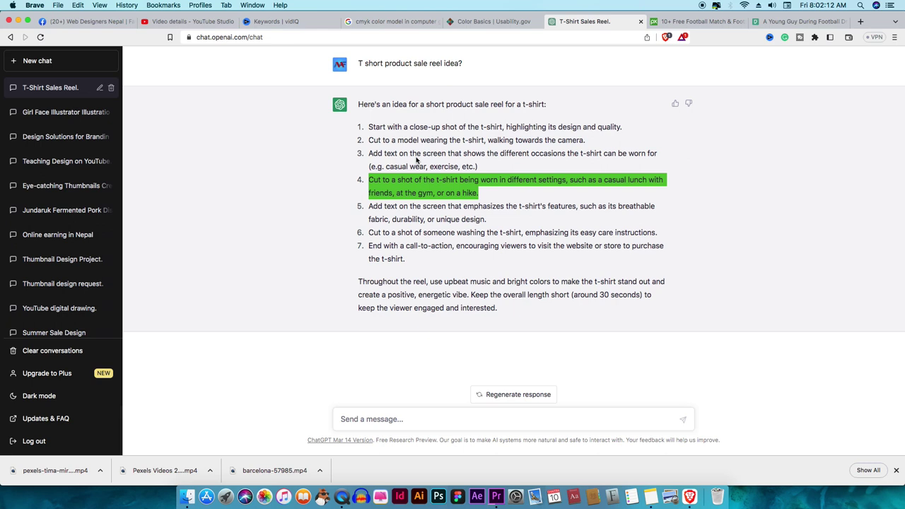
pyautogui.click(368, 205)
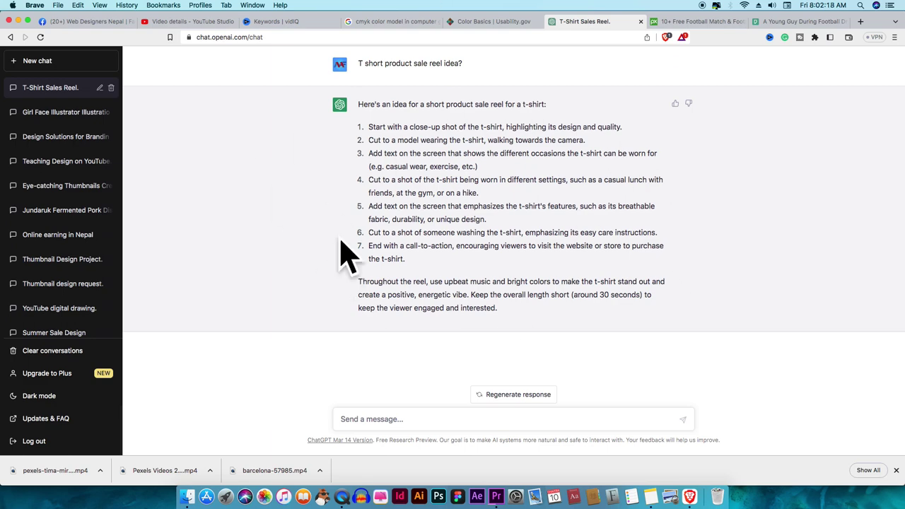
pyautogui.click(18, 21)
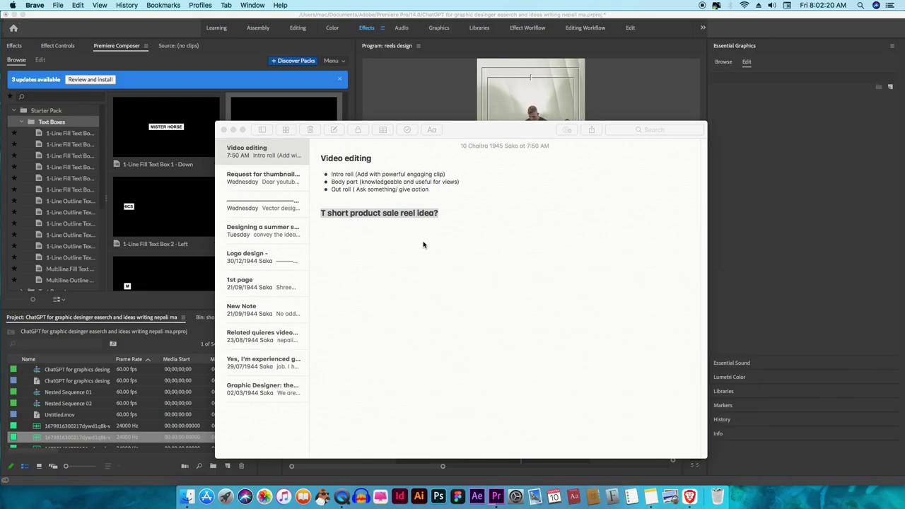
# Step: Select the intro, Body and Out roll lines of the note, then minimize Notes
pyautogui.click(469, 210)
pyautogui.moveTo(451, 213); pyautogui.dragTo(408, 213)
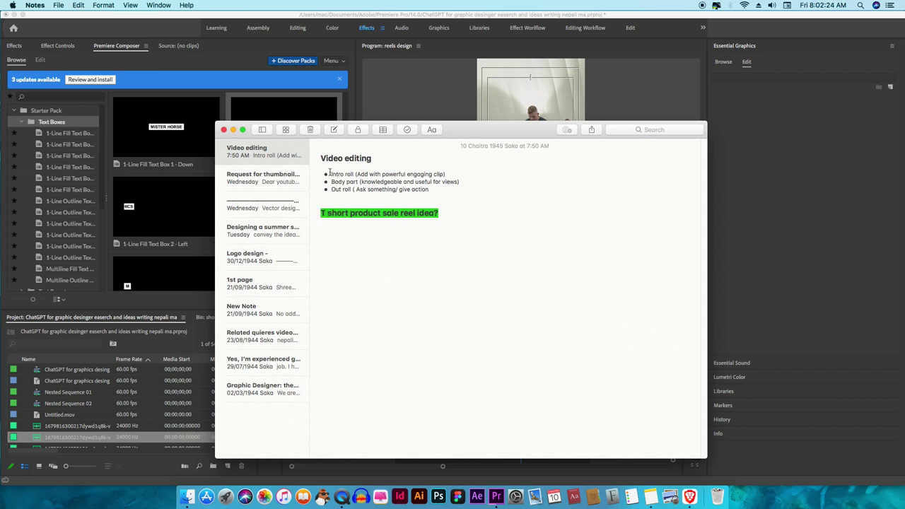
pyautogui.moveTo(330, 173); pyautogui.dragTo(447, 174)
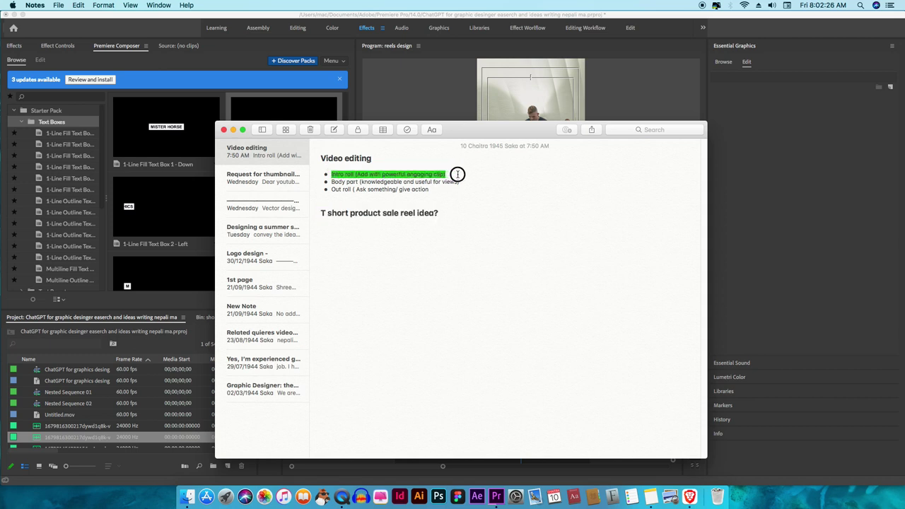
pyautogui.moveTo(332, 181); pyautogui.dragTo(459, 182)
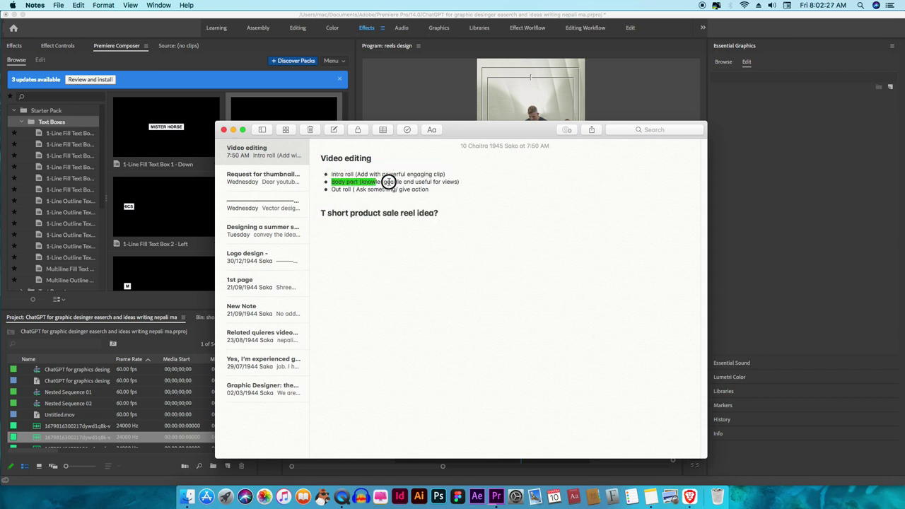
pyautogui.tripleClick(329, 190)
pyautogui.click(234, 130)
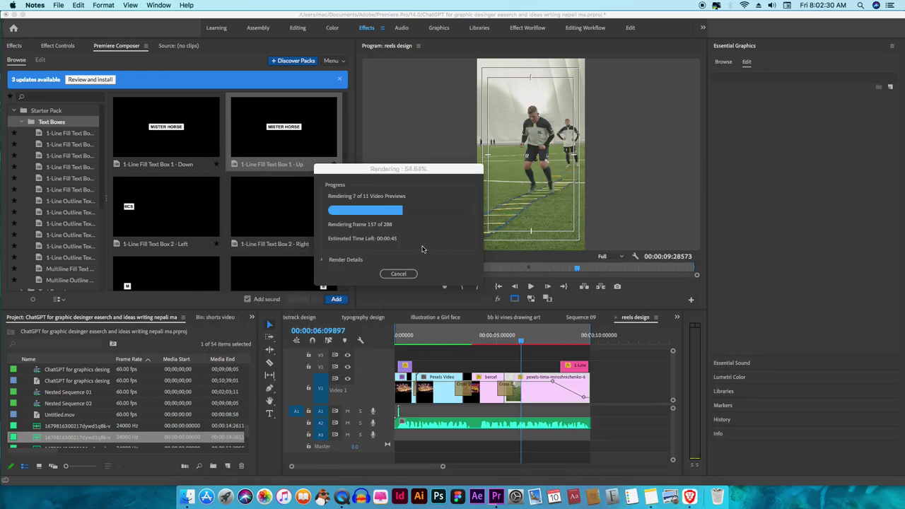
# Step: Close the rendering progress and play the reel up to the Barcelona flag shot
pyautogui.click(399, 274)
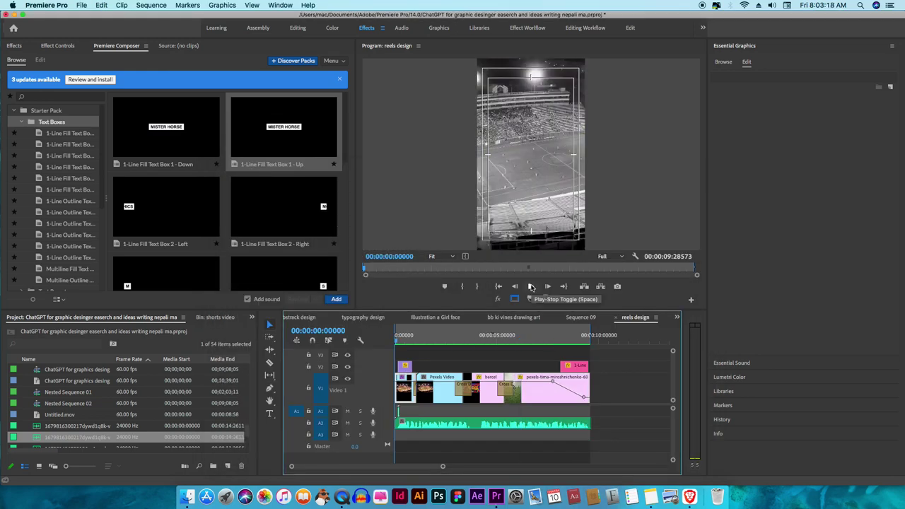
pyautogui.click(531, 286)
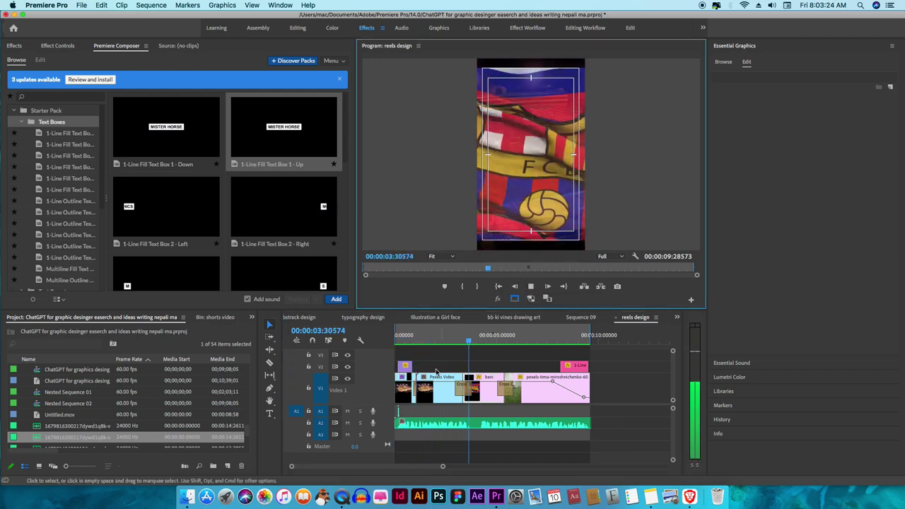
pyautogui.click(457, 347)
pyautogui.moveTo(456, 347); pyautogui.dragTo(416, 344)
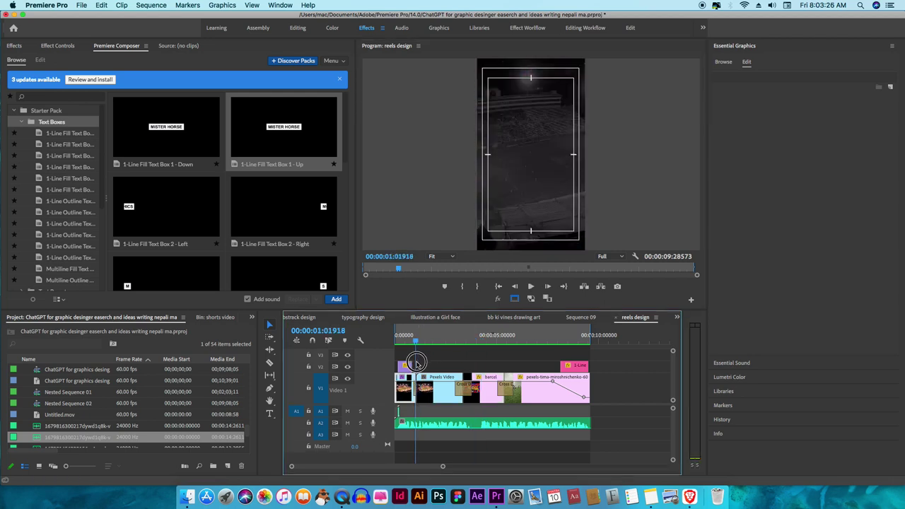
# Step: Zoom in on the opening clips and select the Cross Dissolve at the stadium clip's start
pyautogui.press('=')
pyautogui.press('=')
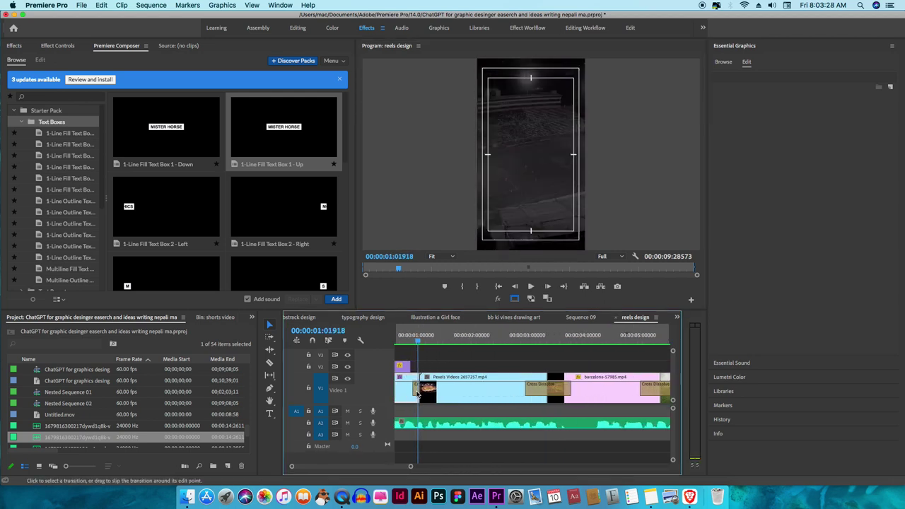
pyautogui.press('=')
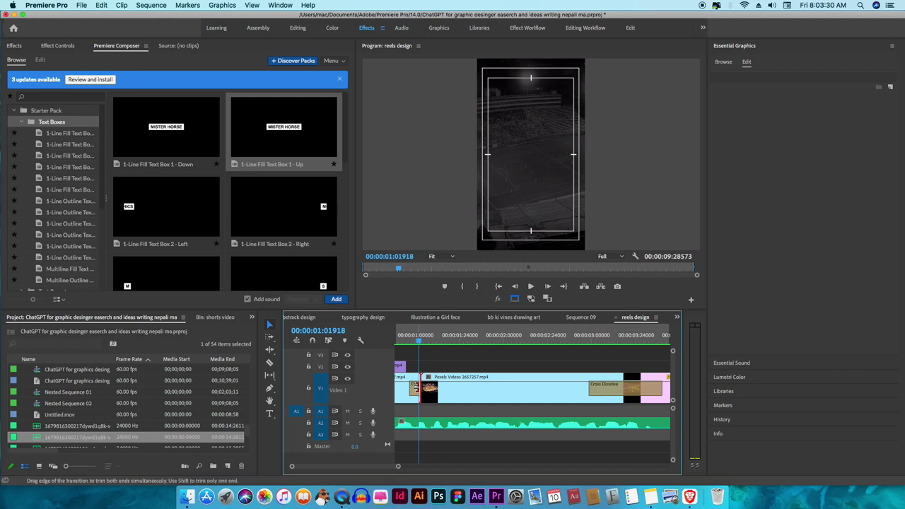
pyautogui.hotkey('shift', '5')
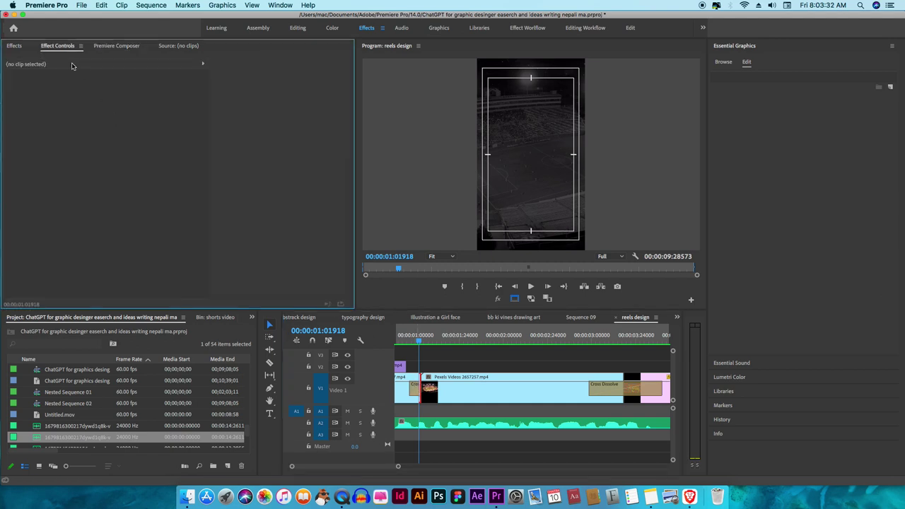
pyautogui.hotkey('shift', '7')
pyautogui.hotkey('shift', '5')
pyautogui.moveTo(439, 367); pyautogui.dragTo(415, 399)
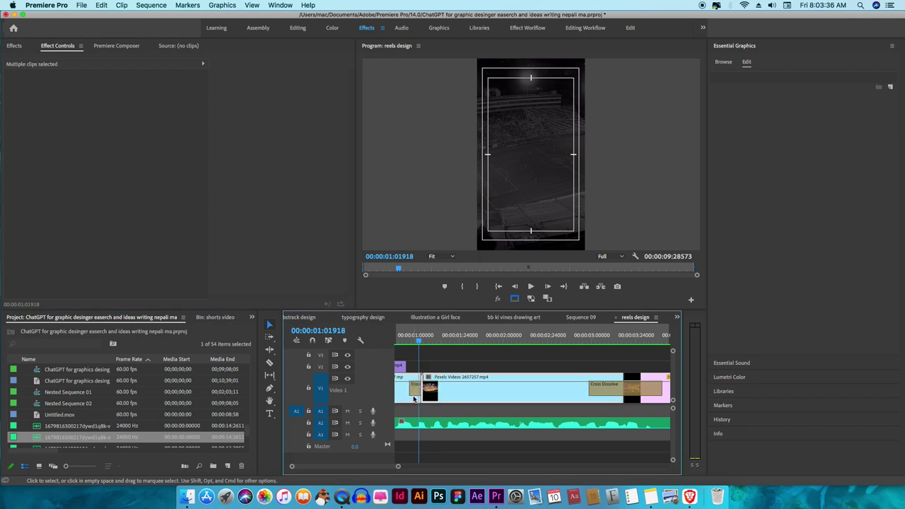
pyautogui.click(443, 364)
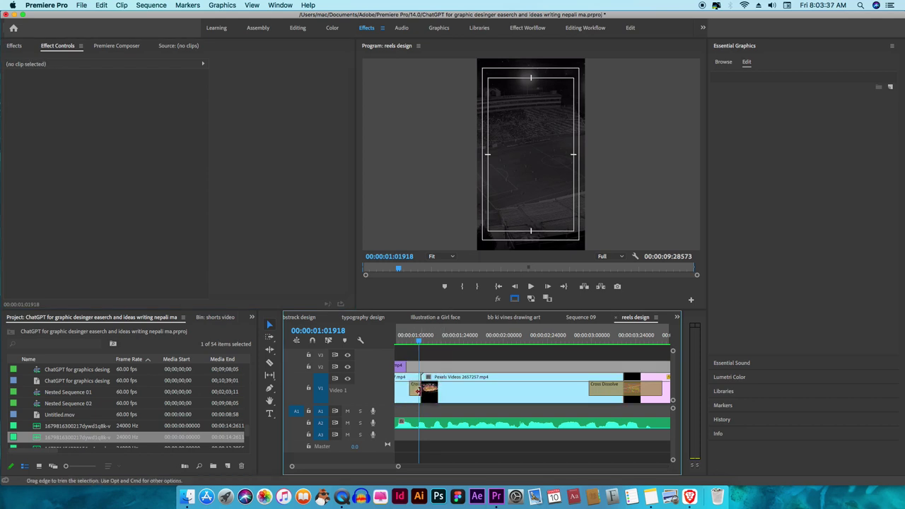
pyautogui.click(415, 390)
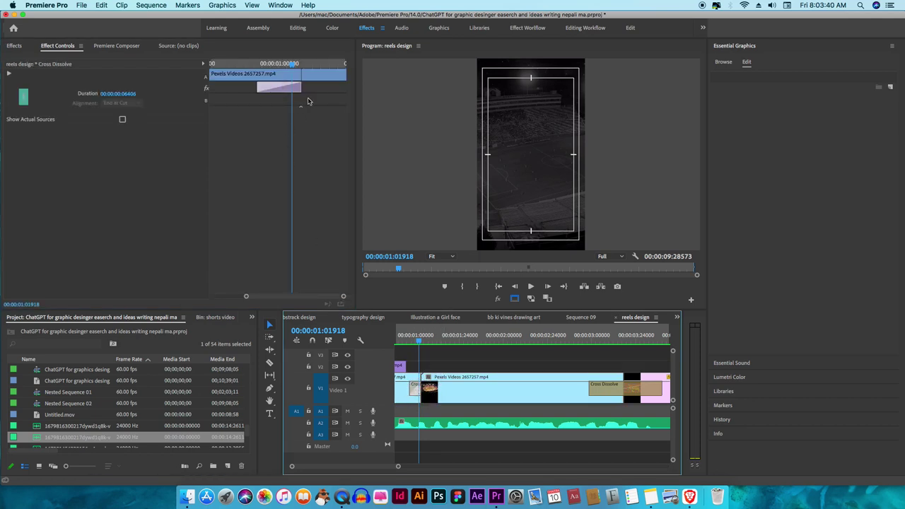
# Step: Set the opening Cross Dissolve duration to 00:00:00:09609 in Effect Controls
pyautogui.click(286, 89)
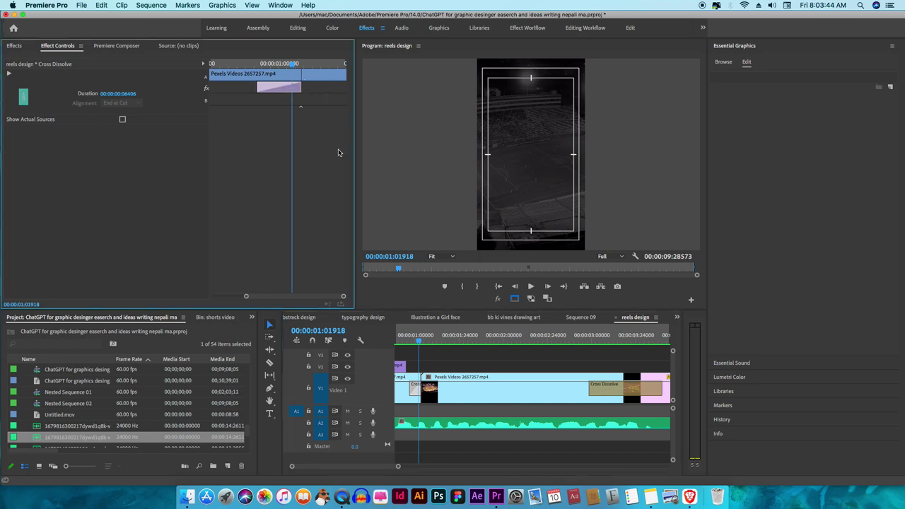
pyautogui.hotkey('shift', '3')
pyautogui.click(134, 94)
pyautogui.write('9609')
pyautogui.press('Return')
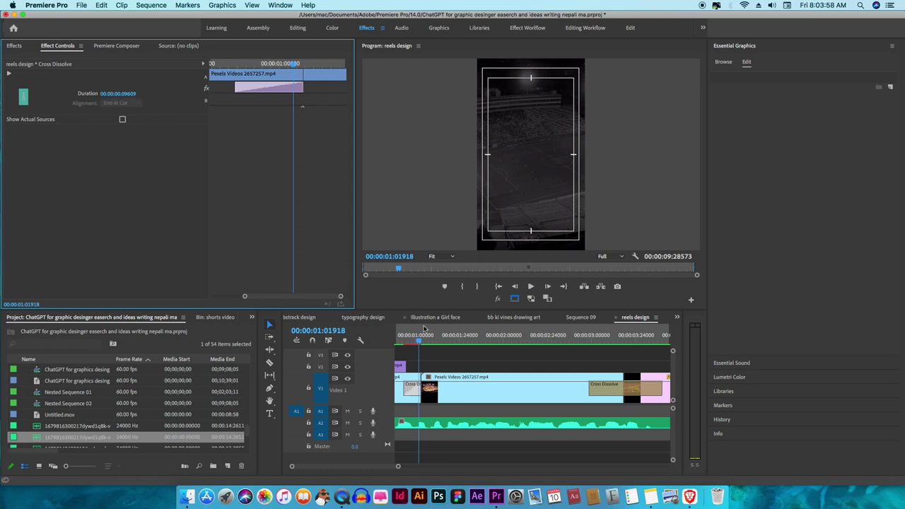
pyautogui.moveTo(413, 388); pyautogui.dragTo(416, 389)
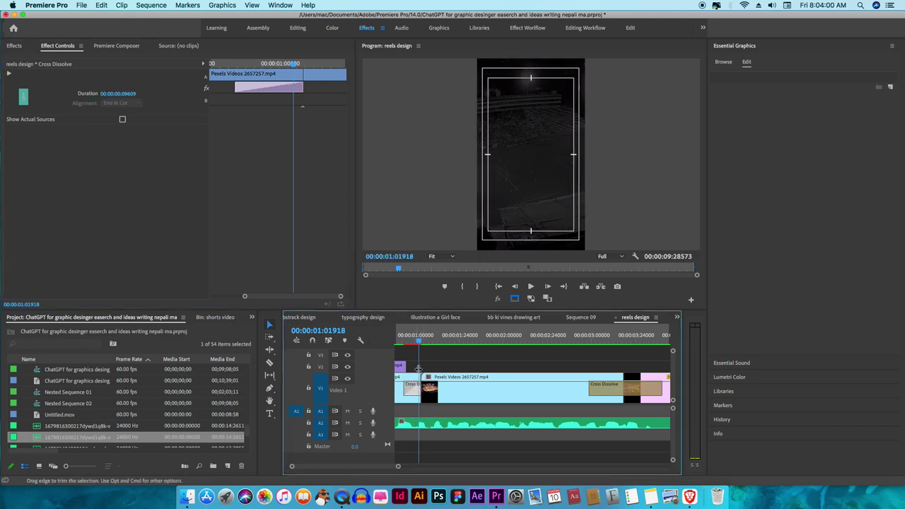
pyautogui.click(424, 389)
pyautogui.click(412, 389)
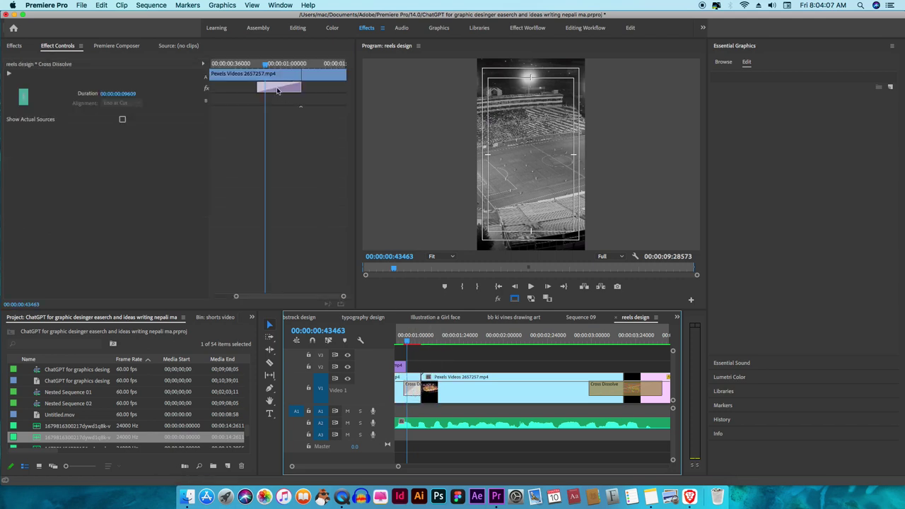
# Step: Preview the opening transition and widen the Cross Dissolve to the right on the timeline
pyautogui.click(285, 88)
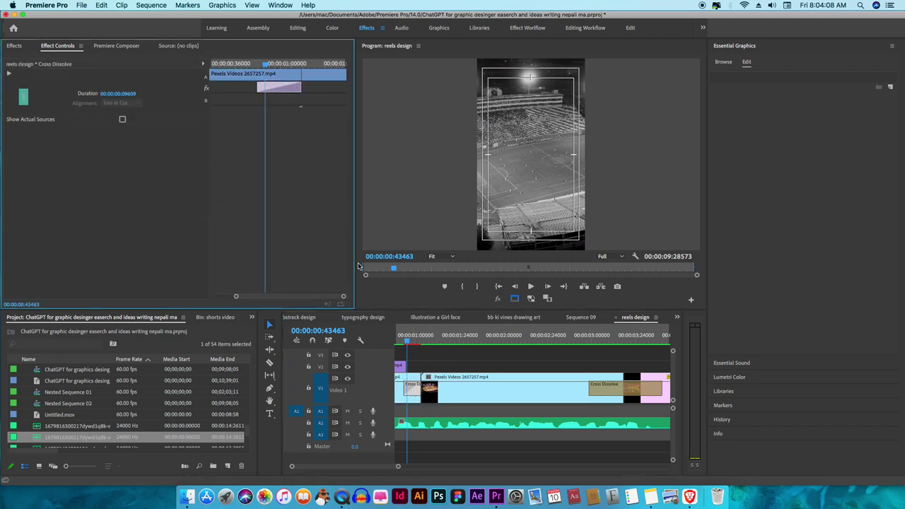
pyautogui.moveTo(340, 296); pyautogui.dragTo(335, 297)
pyautogui.moveTo(280, 86); pyautogui.dragTo(318, 90)
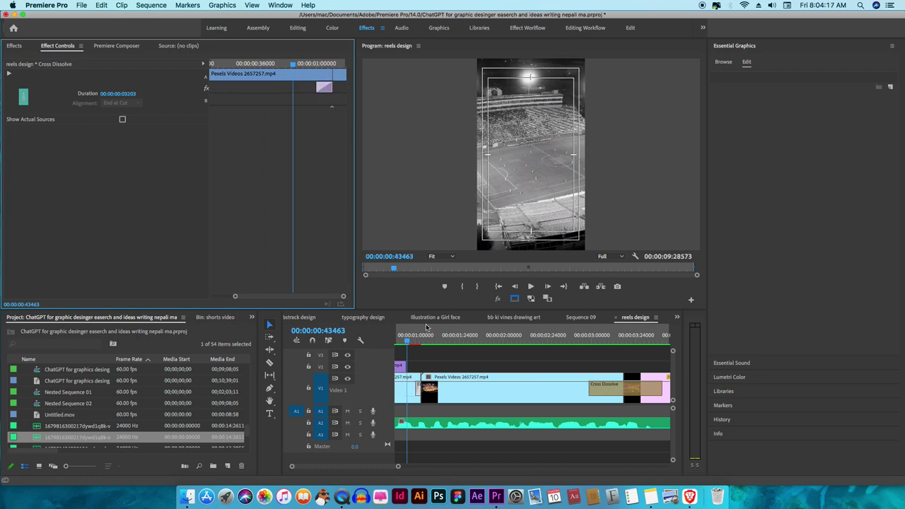
pyautogui.press('space')
pyautogui.click(418, 387)
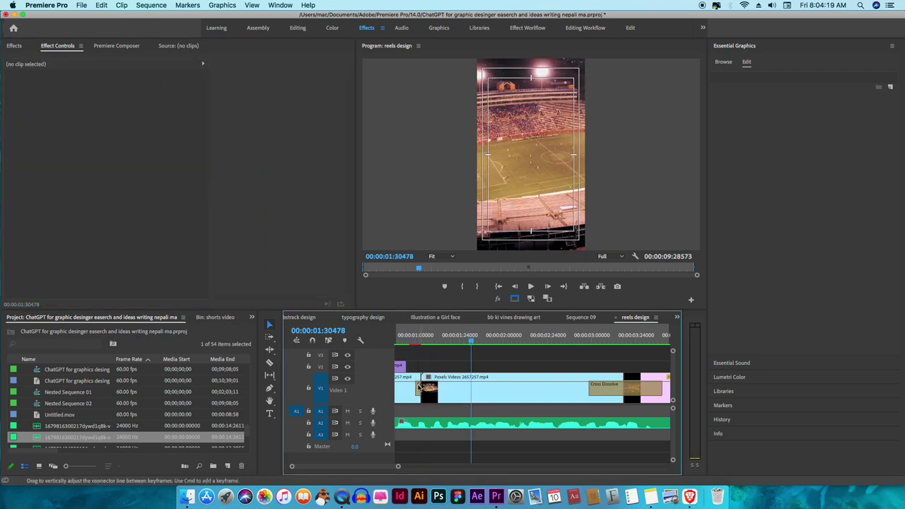
pyautogui.click(418, 387)
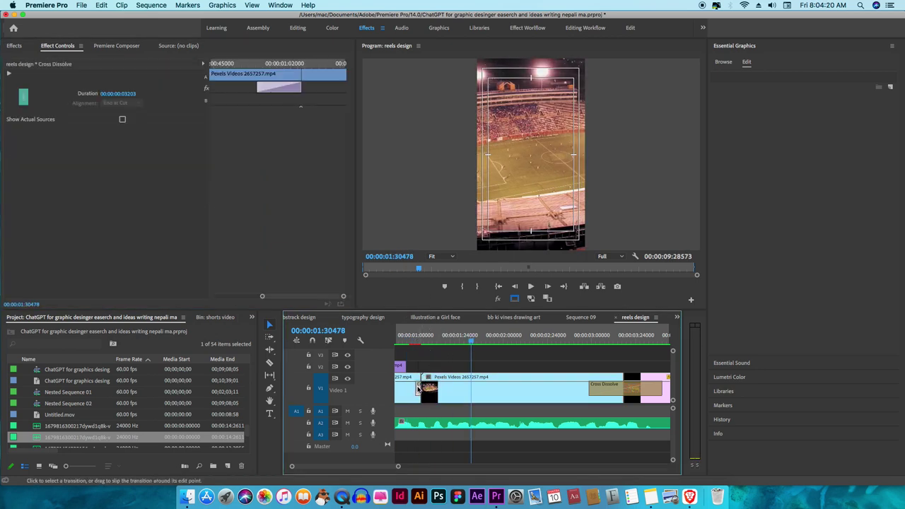
pyautogui.click(418, 386)
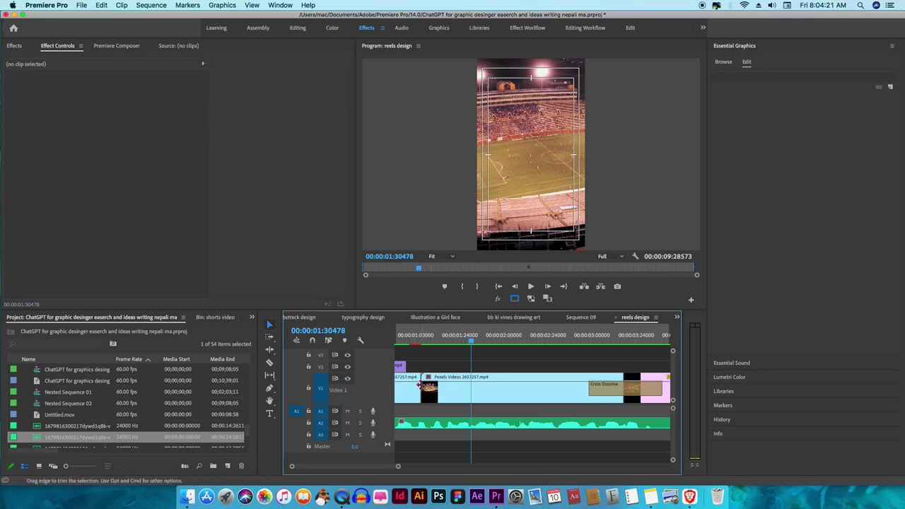
pyautogui.moveTo(423, 388); pyautogui.dragTo(494, 387)
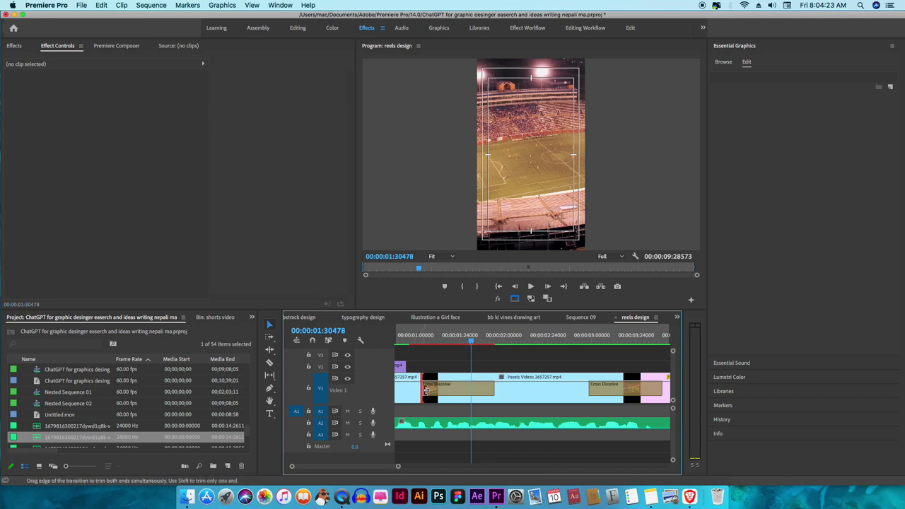
pyautogui.click(538, 392)
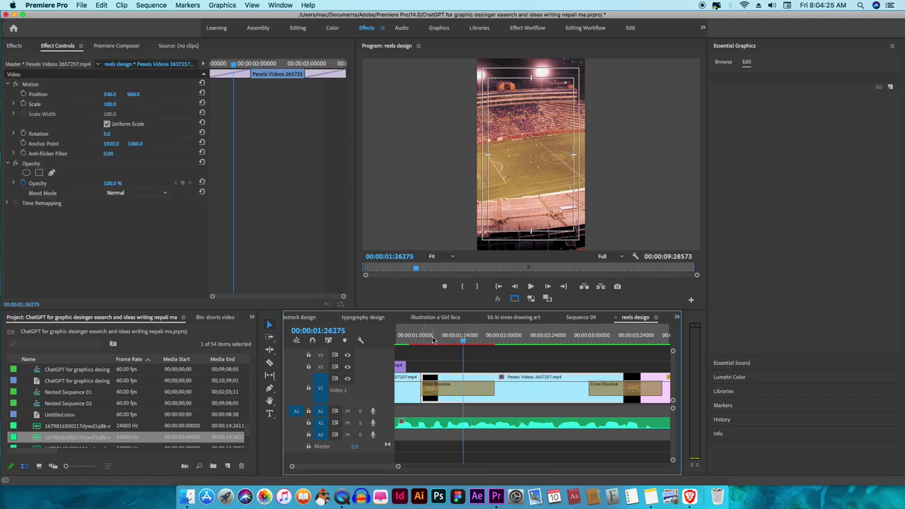
# Step: Centre the Cross Dissolve on the cut and shorten it to 00:00:00:12812
pyautogui.moveTo(434, 340); pyautogui.dragTo(417, 341)
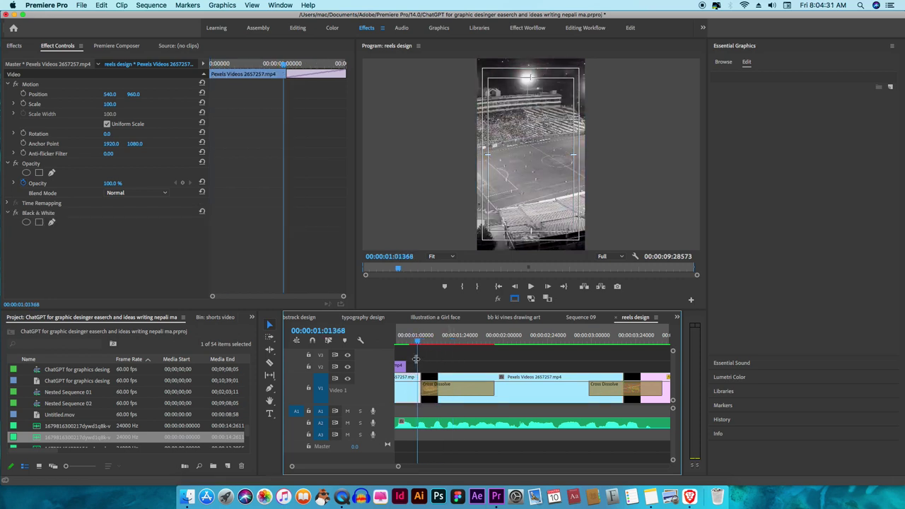
pyautogui.click(431, 388)
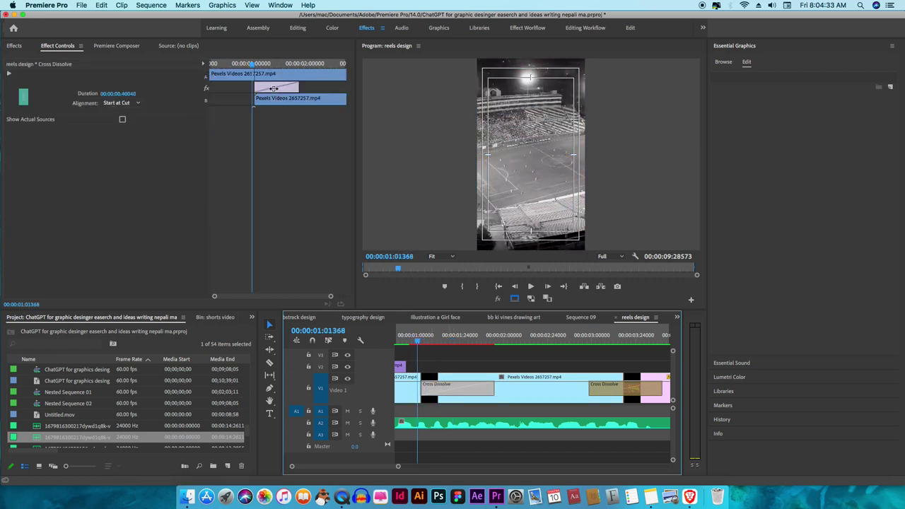
pyautogui.moveTo(274, 88); pyautogui.dragTo(250, 90)
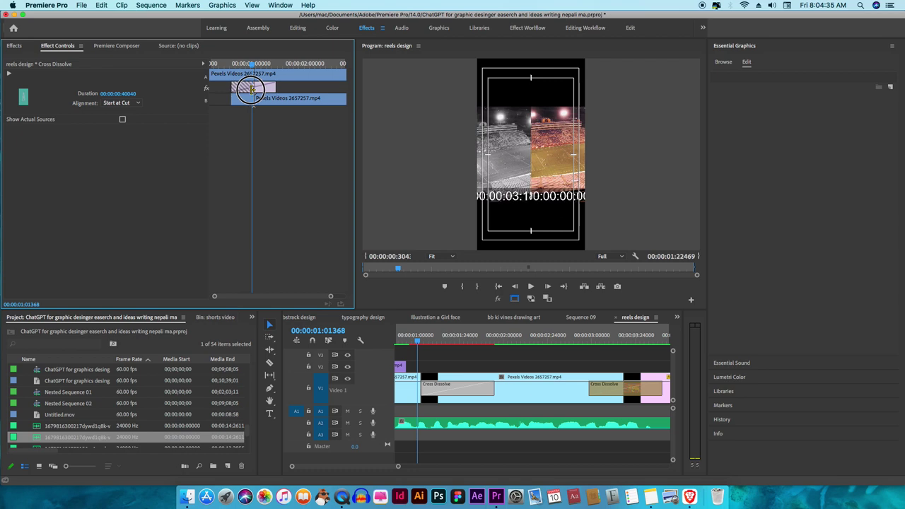
pyautogui.moveTo(251, 90); pyautogui.dragTo(252, 90)
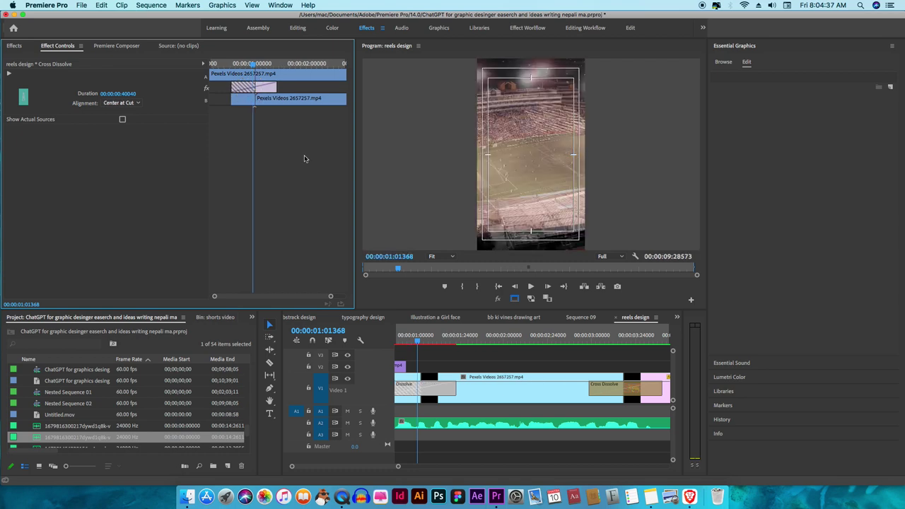
pyautogui.moveTo(455, 386); pyautogui.dragTo(441, 386)
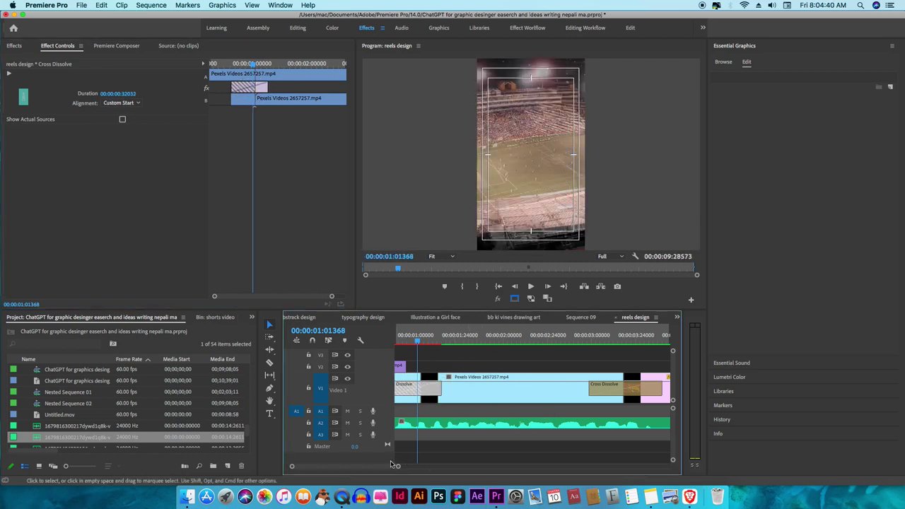
pyautogui.moveTo(391, 464); pyautogui.dragTo(487, 389)
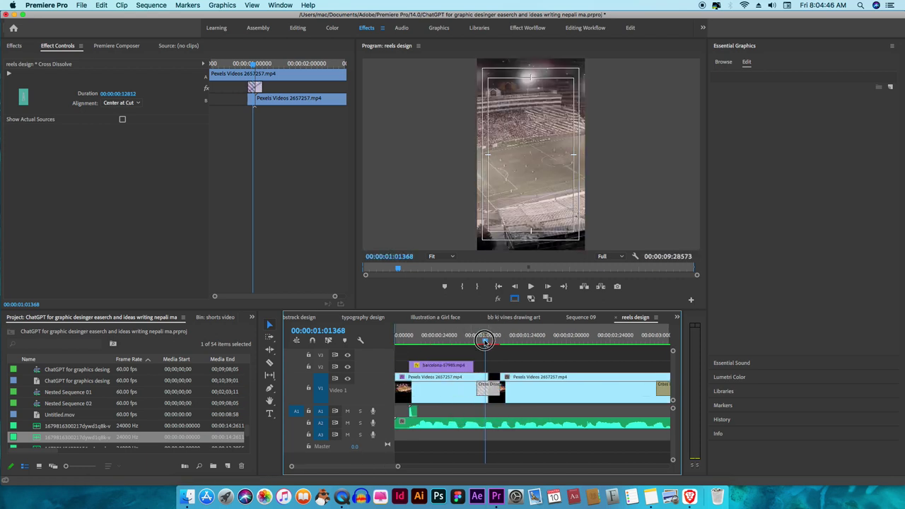
pyautogui.click(438, 389)
pyautogui.scroll(-5, 423, 362)
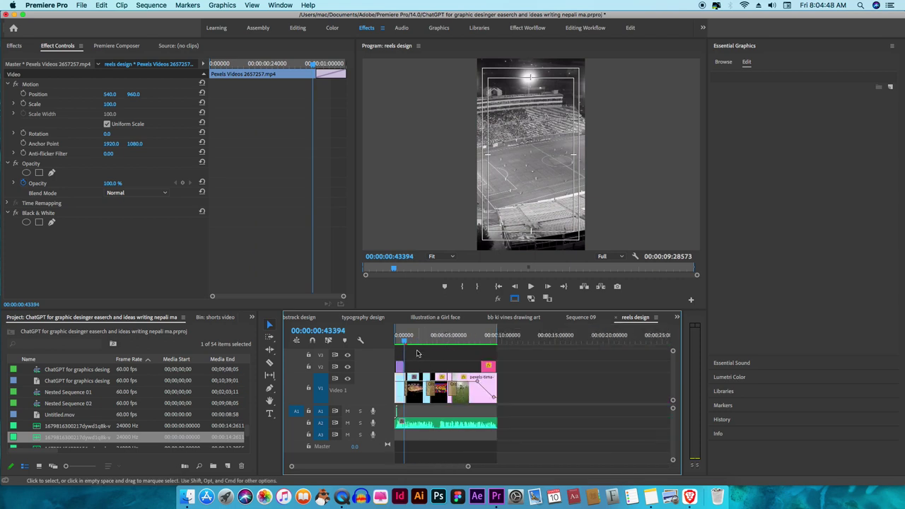
# Step: Render the sequence previews and scale the colour stadium shot up to 169 to fill the frame
pyautogui.press('Return')
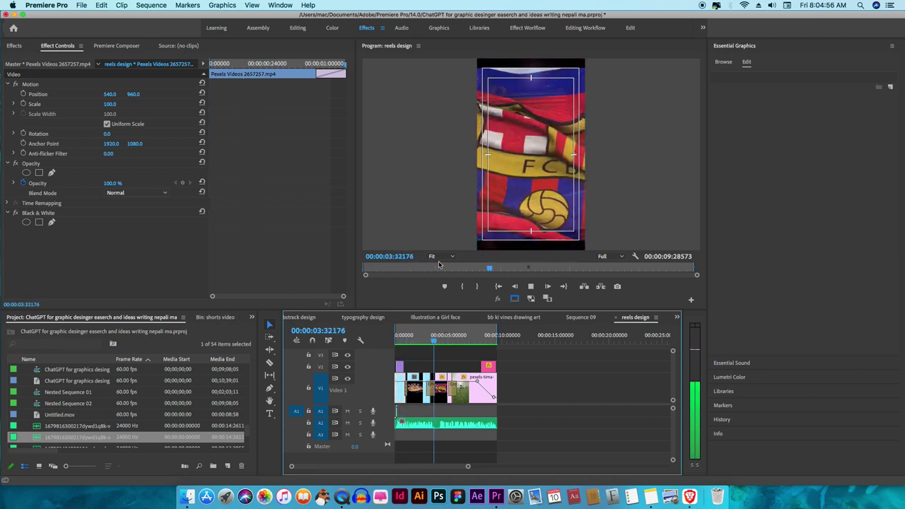
pyautogui.press('space')
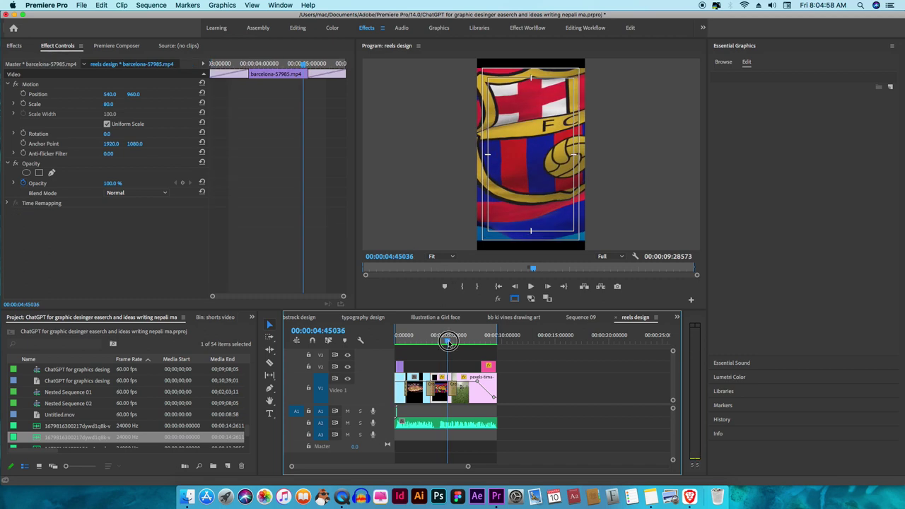
pyautogui.moveTo(448, 342); pyautogui.dragTo(419, 341)
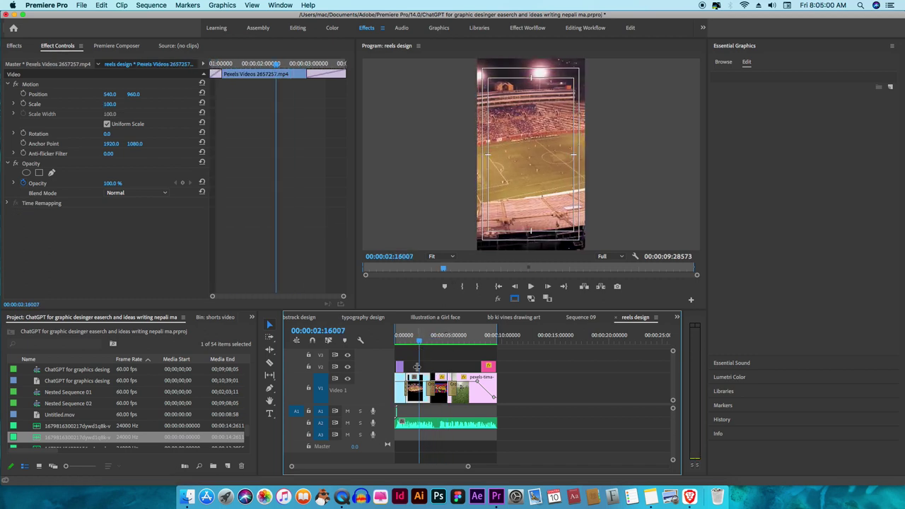
pyautogui.click(109, 104)
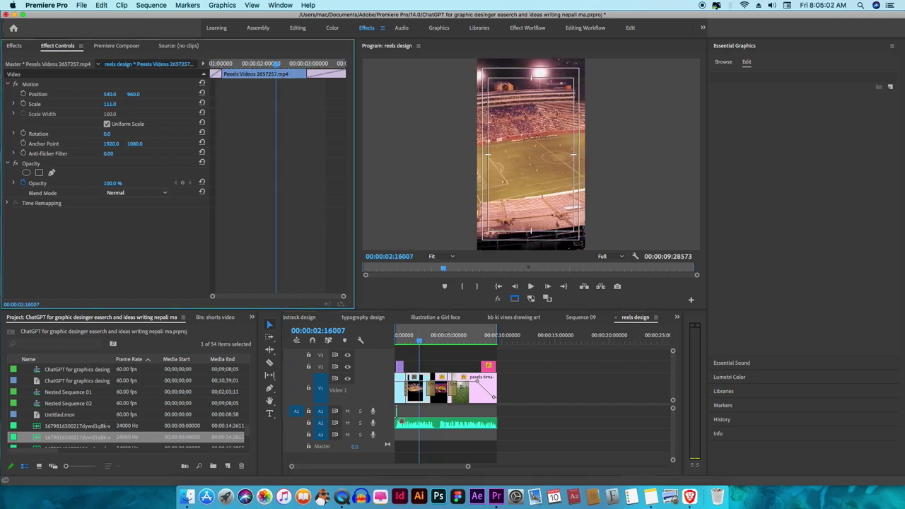
pyautogui.moveTo(109, 104); pyautogui.dragTo(147, 104)
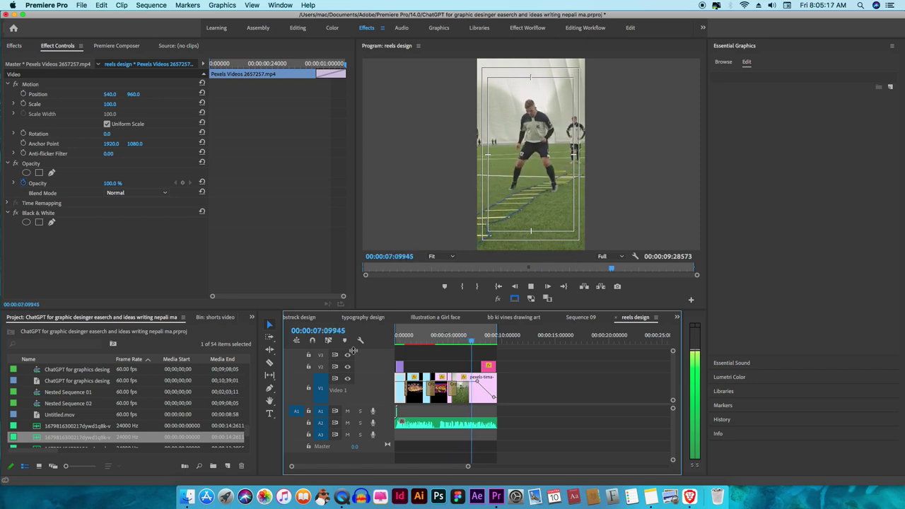
pyautogui.press('space')
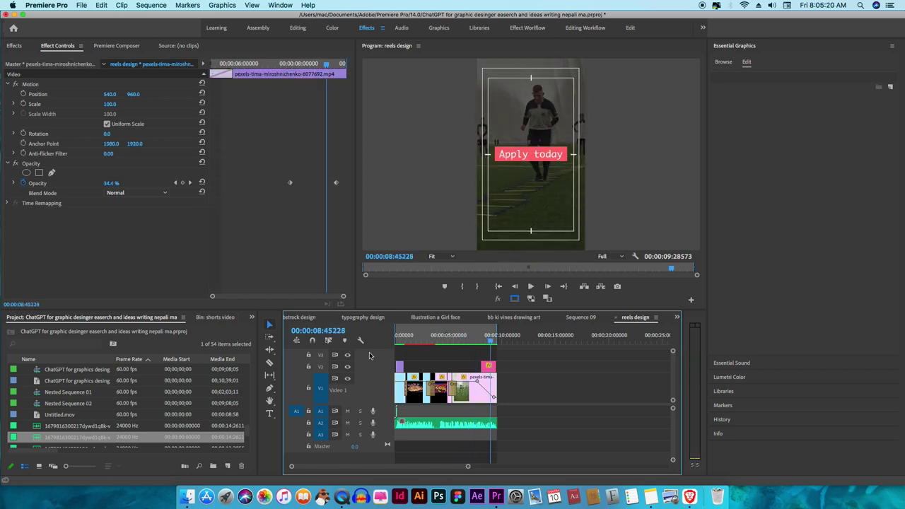